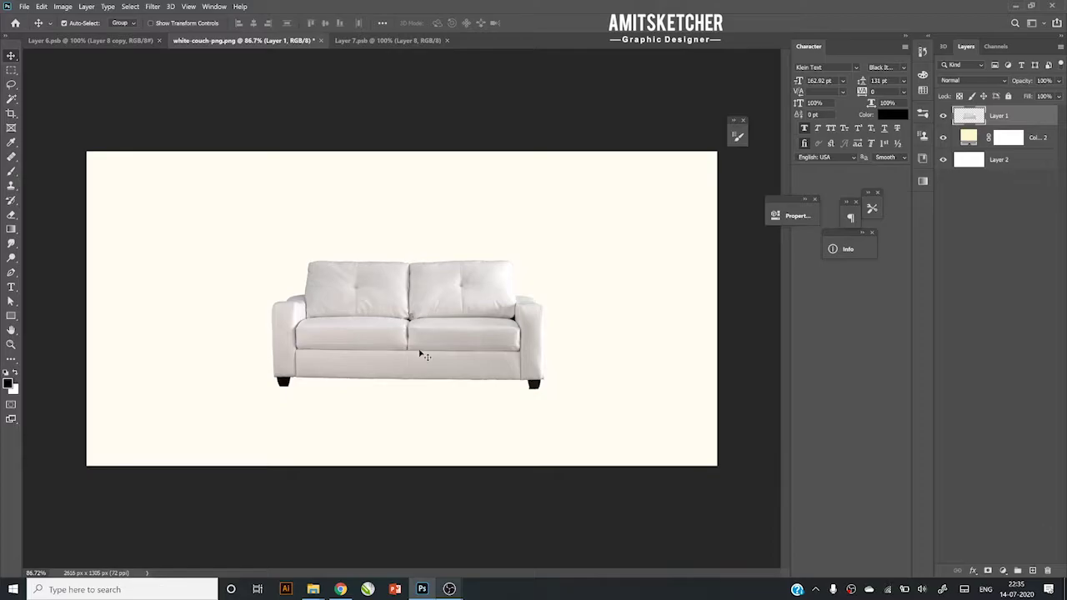
# - Copy the room photo from the browser and paste it into the couch document
pyautogui.click(341, 590)
pyautogui.rightClick(822, 117)
pyautogui.click(883, 244)
pyautogui.click(422, 589)
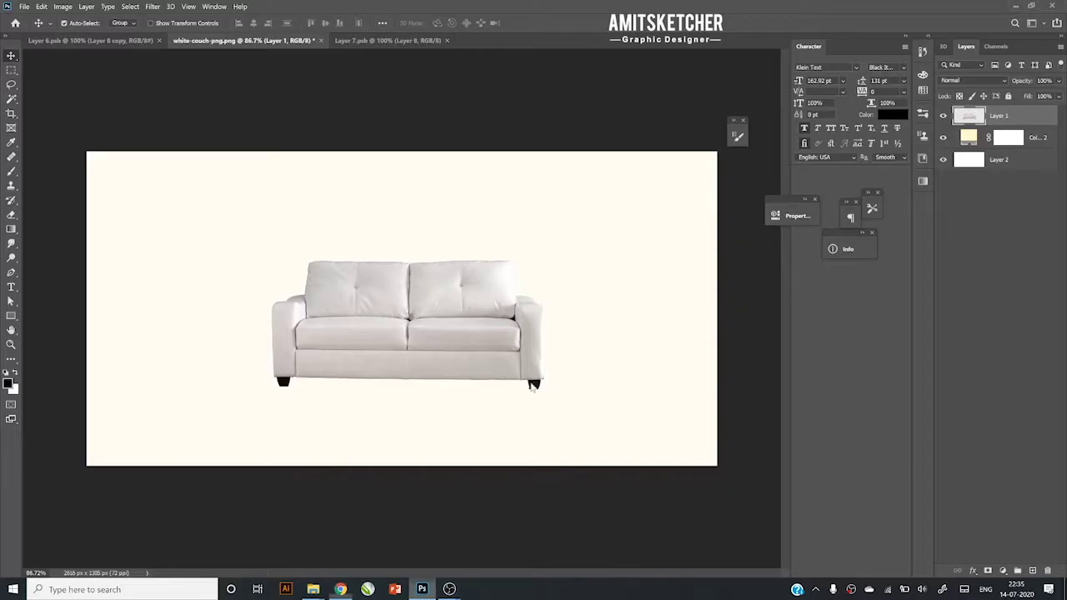
pyautogui.hotkey('ctrl', 'v')
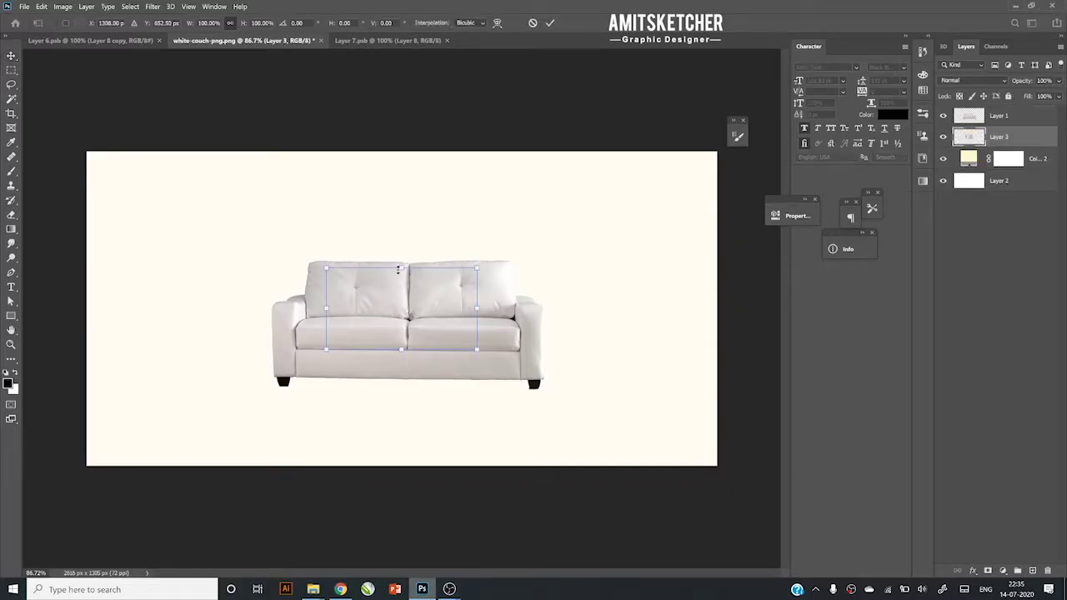
# - Scale the pasted room photo proportionally so it fills the canvas
pyautogui.hotkey('ctrl', 'v')
pyautogui.hotkey('ctrl', 't')
pyautogui.moveTo(231, 236)
pyautogui.mouseDown()
pyautogui.moveTo(715, 512)
pyautogui.moveTo(708, 419)
pyautogui.mouseUp()
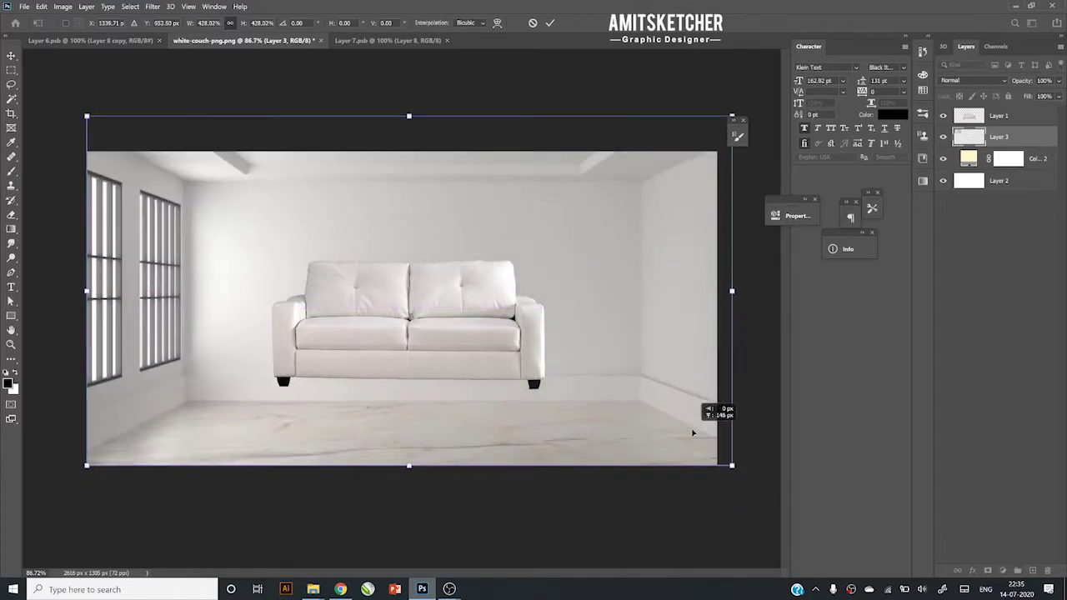
pyautogui.press('Return')
# - Lower the couch onto the room's floor and delete the cream Color Fill layer
pyautogui.moveTo(464, 363); pyautogui.dragTo(465, 412)
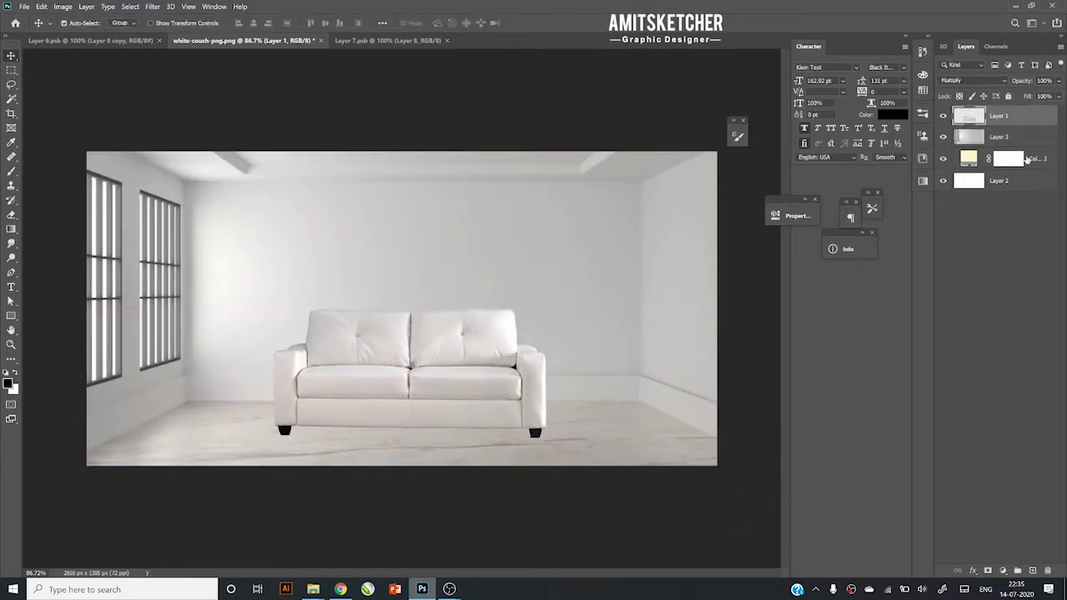
pyautogui.click(1028, 160)
pyautogui.press('Delete')
pyautogui.click(407, 389)
pyautogui.moveTo(407, 389); pyautogui.dragTo(408, 395)
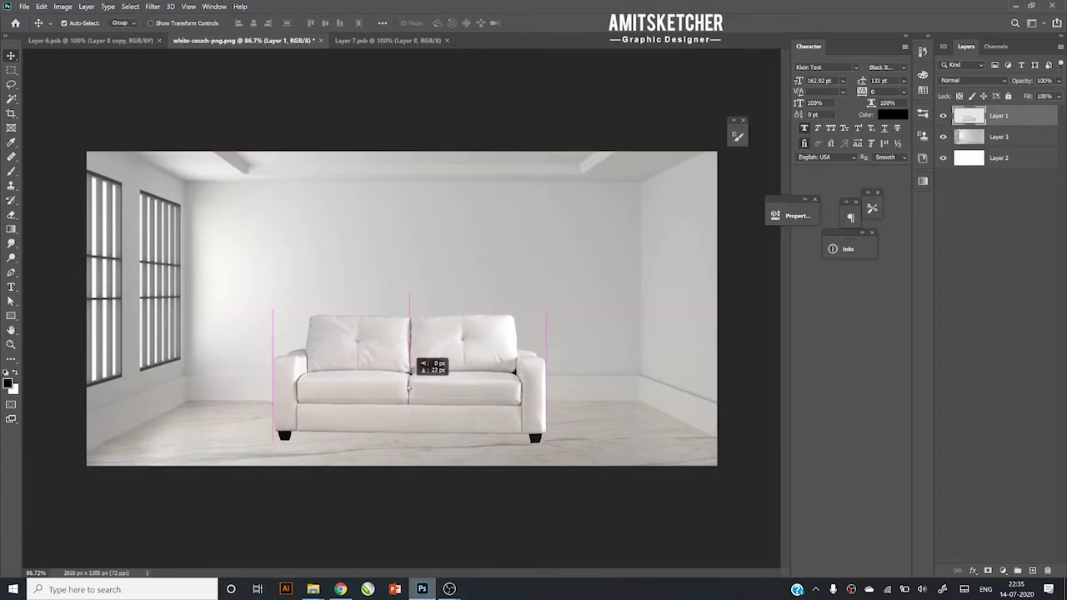
# - Begin a Pen path outlining the floor shadow beneath the couch
pyautogui.click(555, 330)
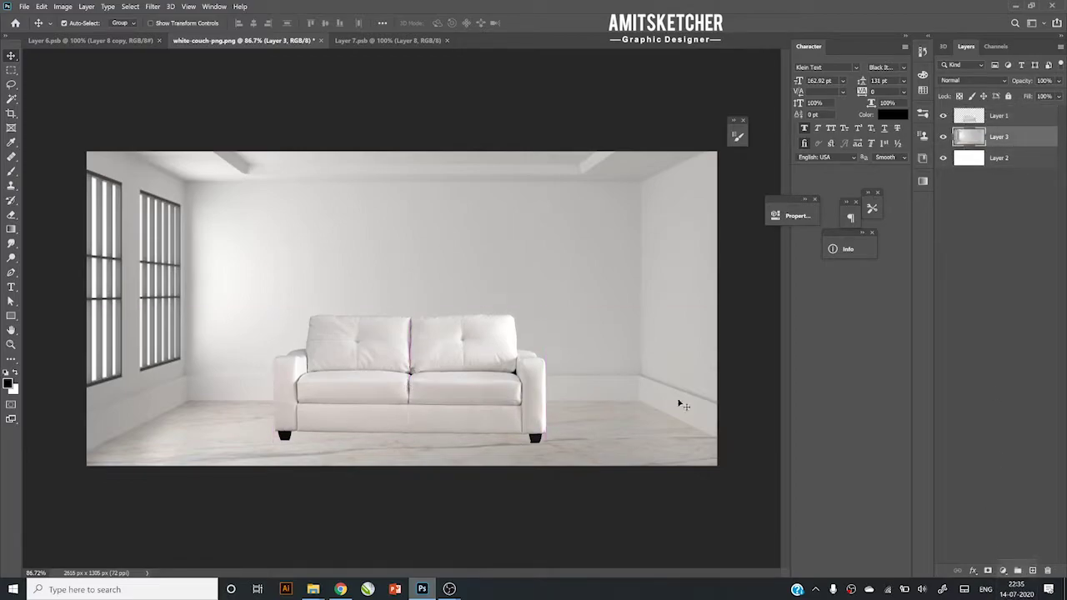
pyautogui.press('p')
pyautogui.click(285, 439)
pyautogui.click(544, 445)
# - Close the shadow outline toward the right wall and copy that floor area to a new layer
pyautogui.click(673, 442)
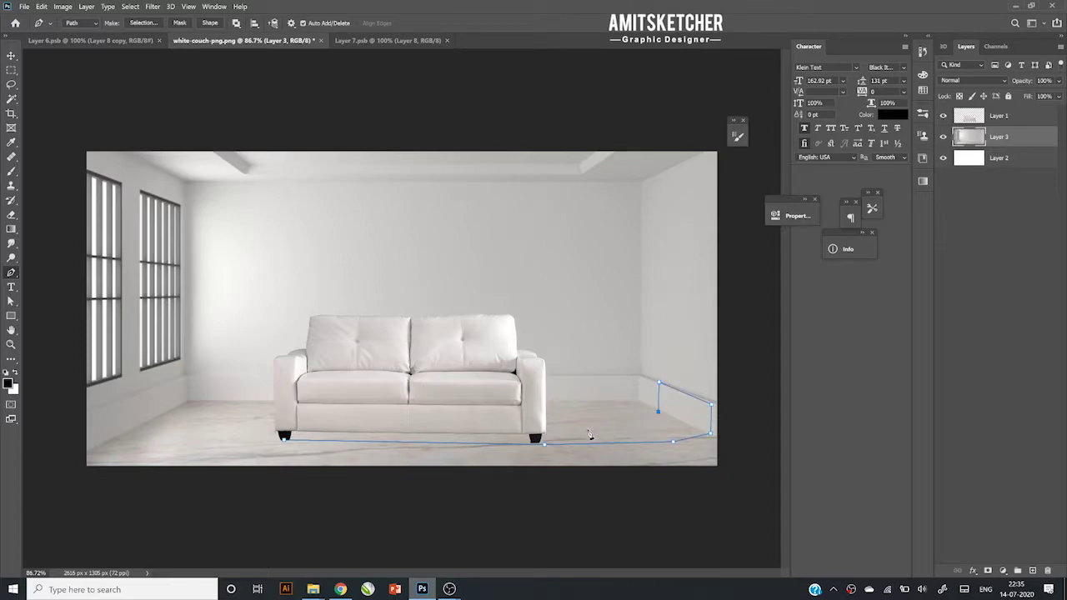
pyautogui.click(546, 428)
pyautogui.click(339, 427)
pyautogui.click(286, 426)
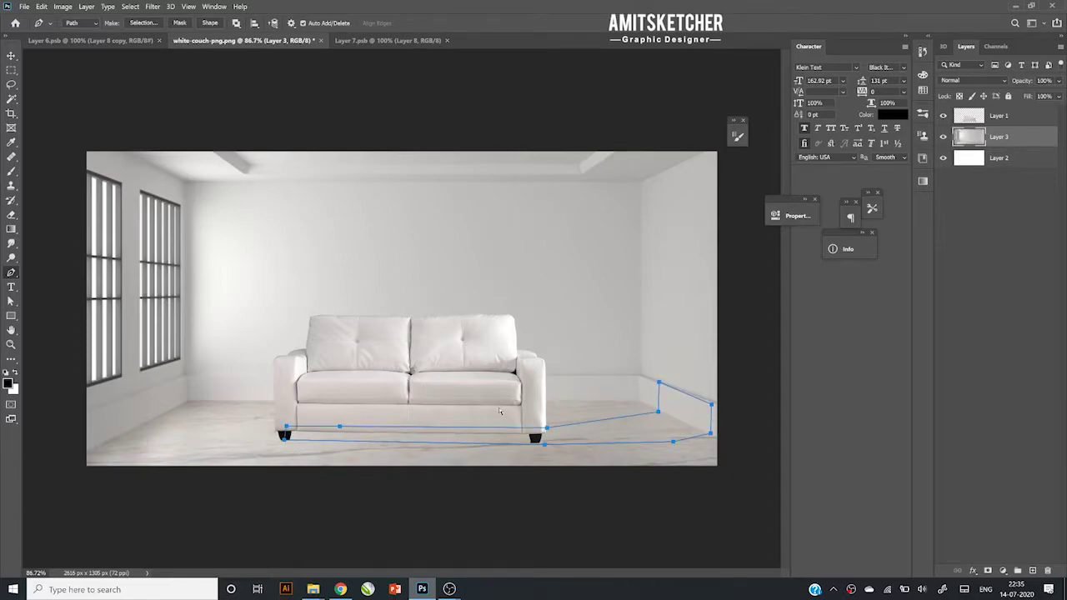
pyautogui.hotkey('ctrl', 'Return')
pyautogui.hotkey('ctrl', 'j')
# - Darken the shadow layer with Hue/Saturation Lightness and soften it with Gaussian Blur
pyautogui.hotkey('ctrl', 'u')
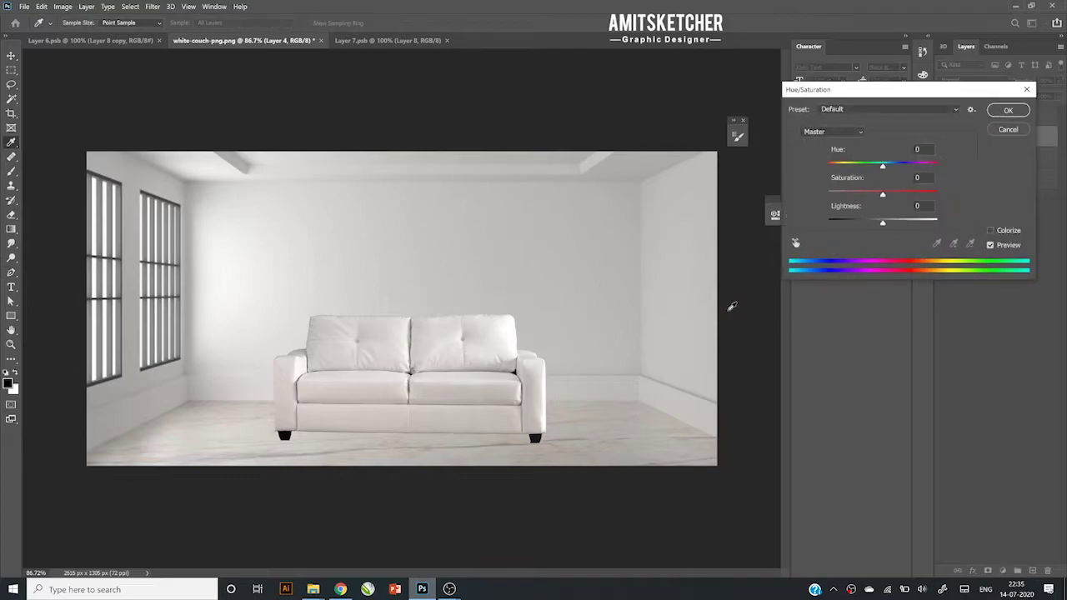
pyautogui.moveTo(883, 224); pyautogui.dragTo(845, 225)
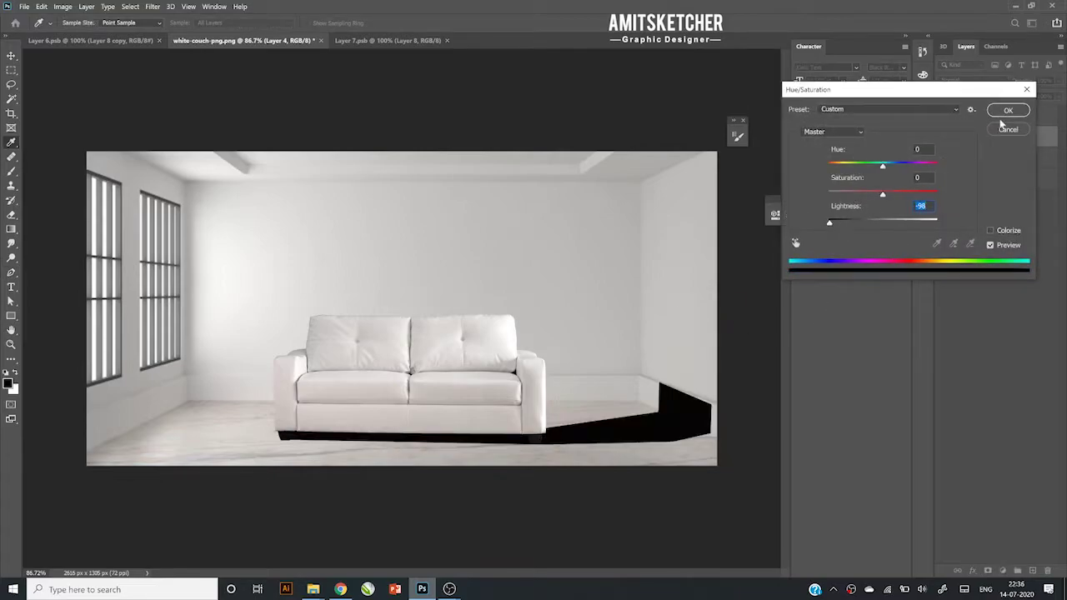
pyautogui.click(1008, 110)
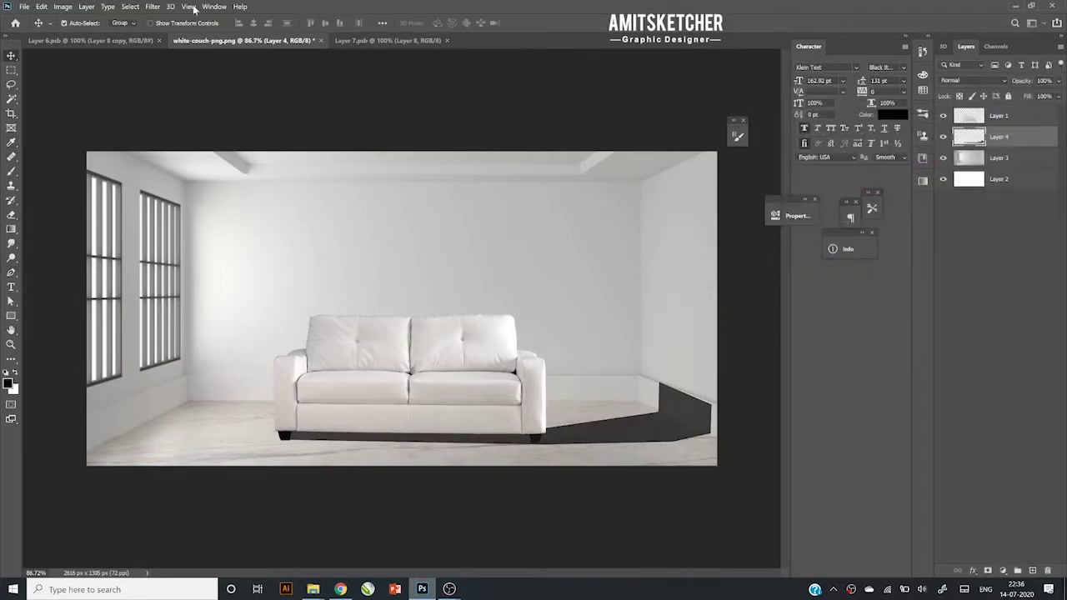
pyautogui.click(152, 7)
pyautogui.click(311, 164)
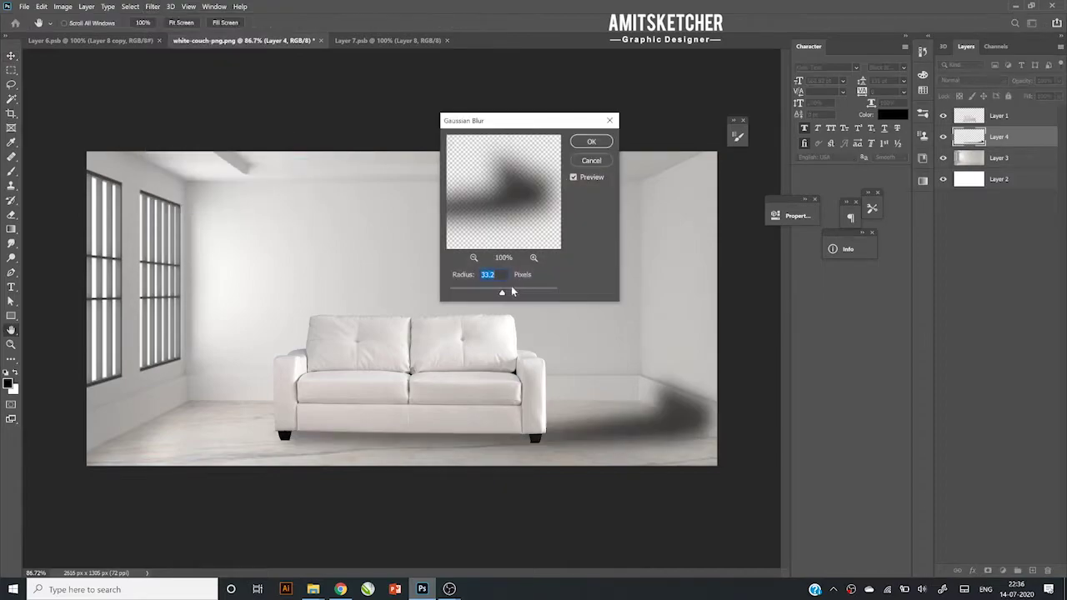
pyautogui.moveTo(510, 293); pyautogui.dragTo(491, 292)
pyautogui.click(591, 141)
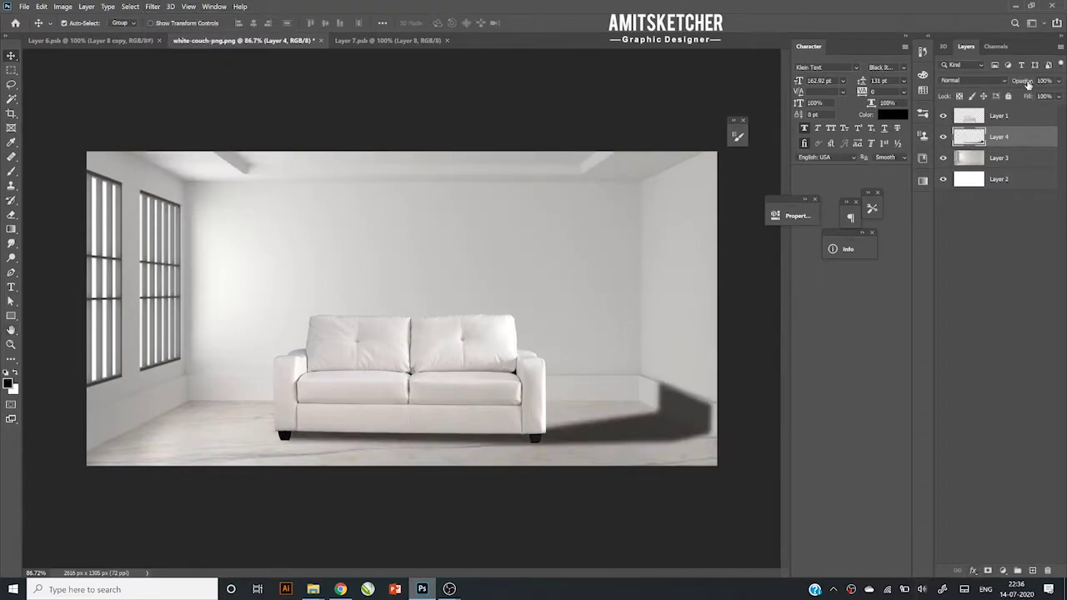
# - Set the shadow layer to 79% opacity and mask out its far end with a soft brush
pyautogui.moveTo(1028, 84); pyautogui.dragTo(1015, 83)
pyautogui.click(987, 570)
pyautogui.press('b')
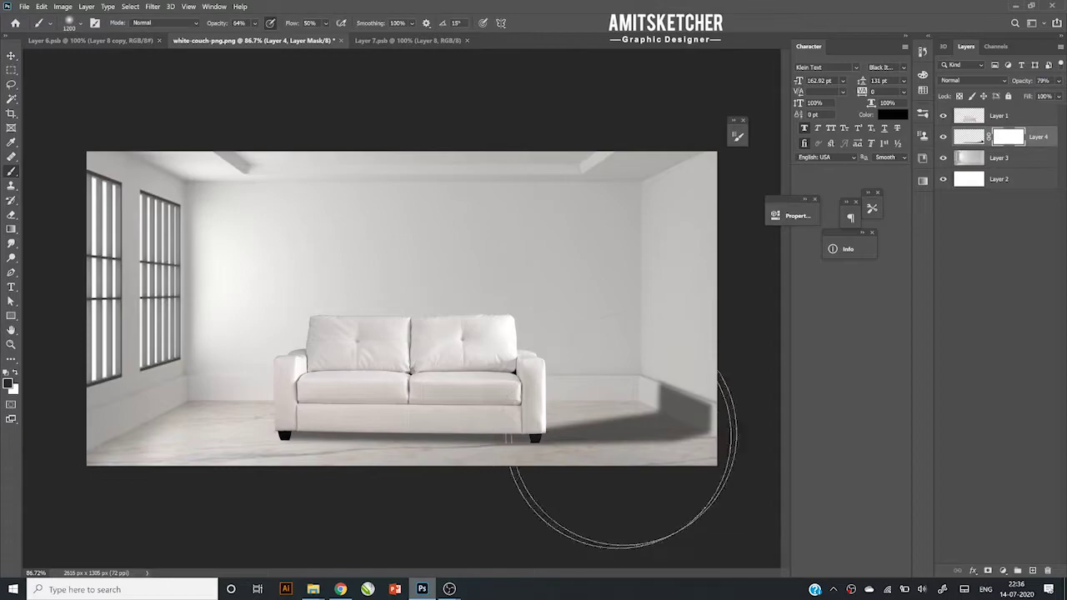
pyautogui.moveTo(575, 425); pyautogui.dragTo(717, 392)
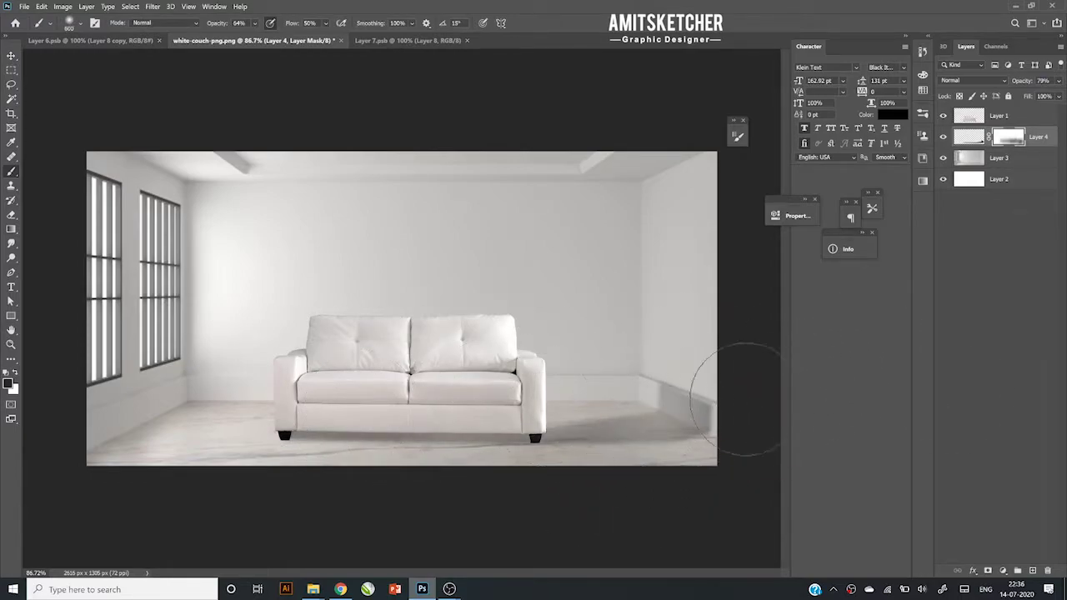
pyautogui.press('v')
pyautogui.click(1032, 571)
# - Paint a black dot, squash it into a thin streak under the couch base, and reduce its opacity
pyautogui.press('b')
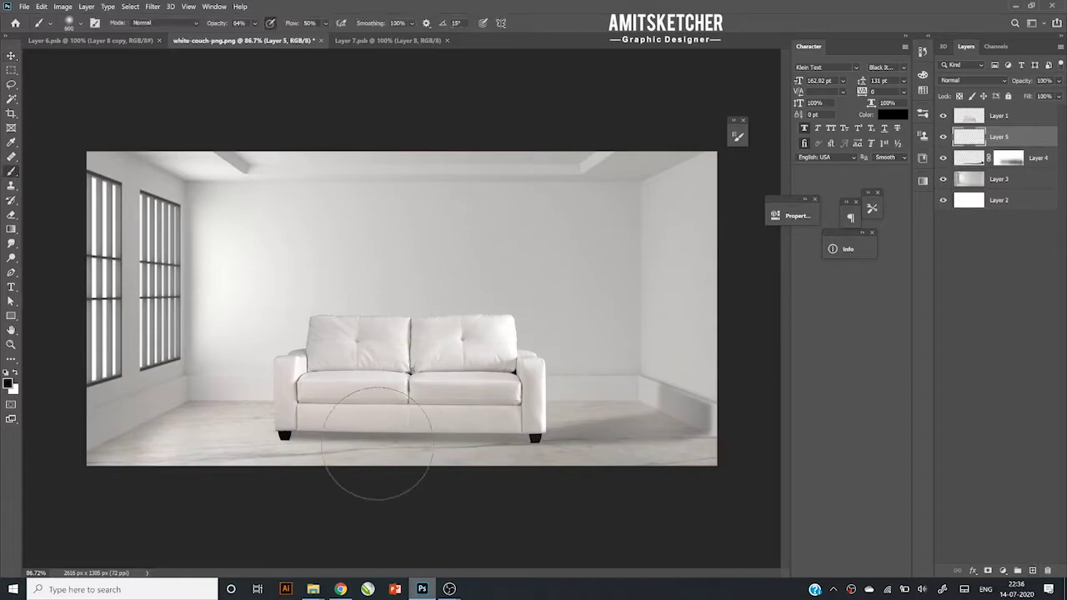
pyautogui.click(599, 427)
pyautogui.hotkey('ctrl', 't')
pyautogui.moveTo(618, 409); pyautogui.dragTo(641, 443)
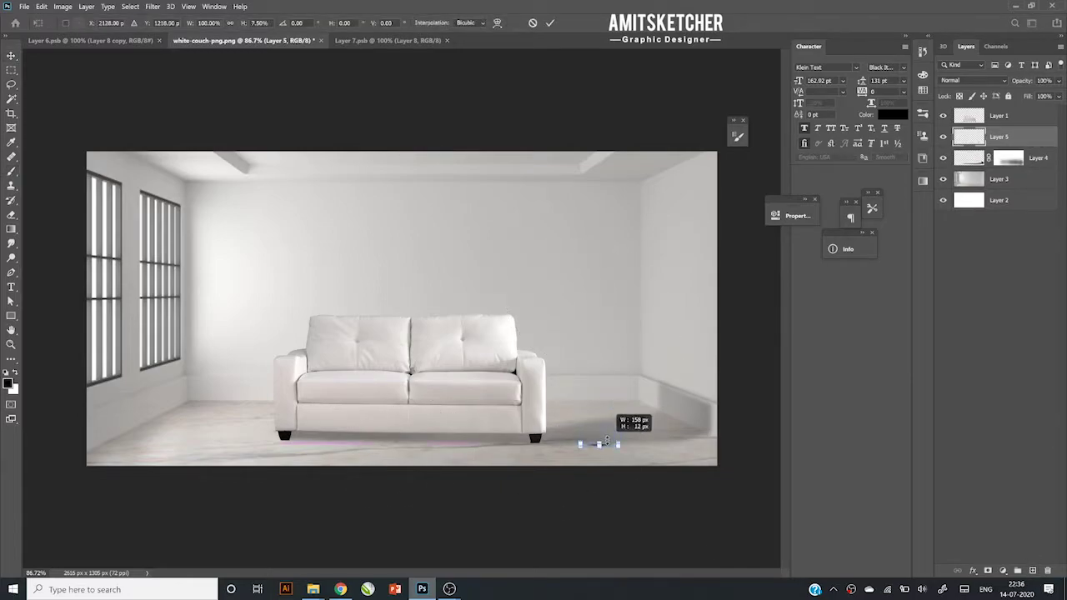
pyautogui.press('Return')
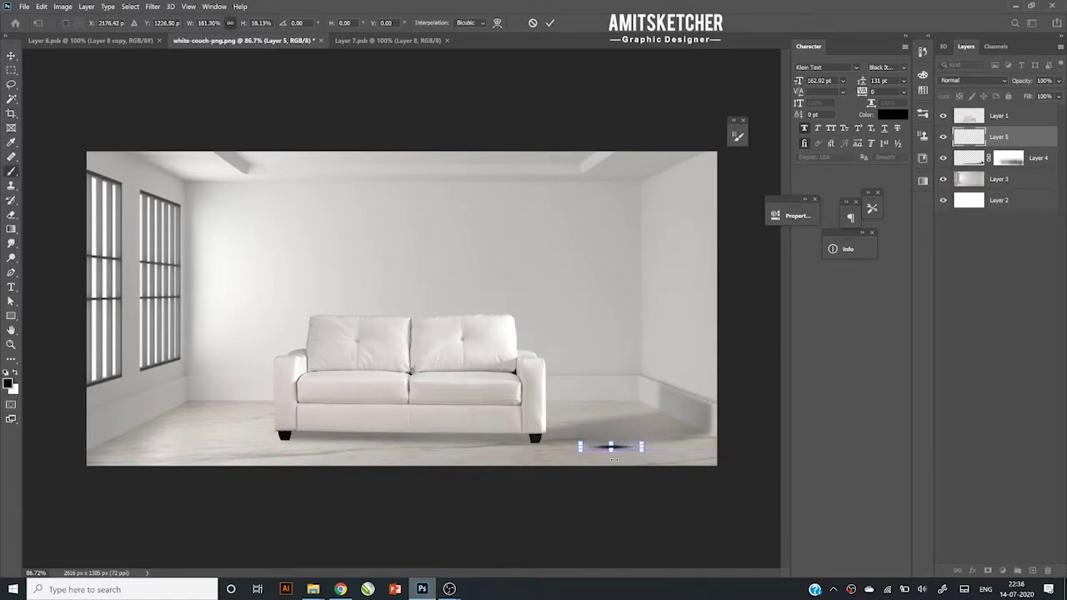
pyautogui.press('v')
pyautogui.moveTo(617, 453)
pyautogui.mouseDown()
pyautogui.moveTo(329, 431)
pyautogui.moveTo(338, 440)
pyautogui.mouseUp()
pyautogui.moveTo(1024, 81); pyautogui.dragTo(1004, 84)
# - Duplicate the thin shadow, resize it under the couch, and lower the copy to about 42% opacity
pyautogui.hotkey('ctrl', 'j')
pyautogui.hotkey('ctrl', 't')
pyautogui.moveTo(325, 440); pyautogui.dragTo(529, 448)
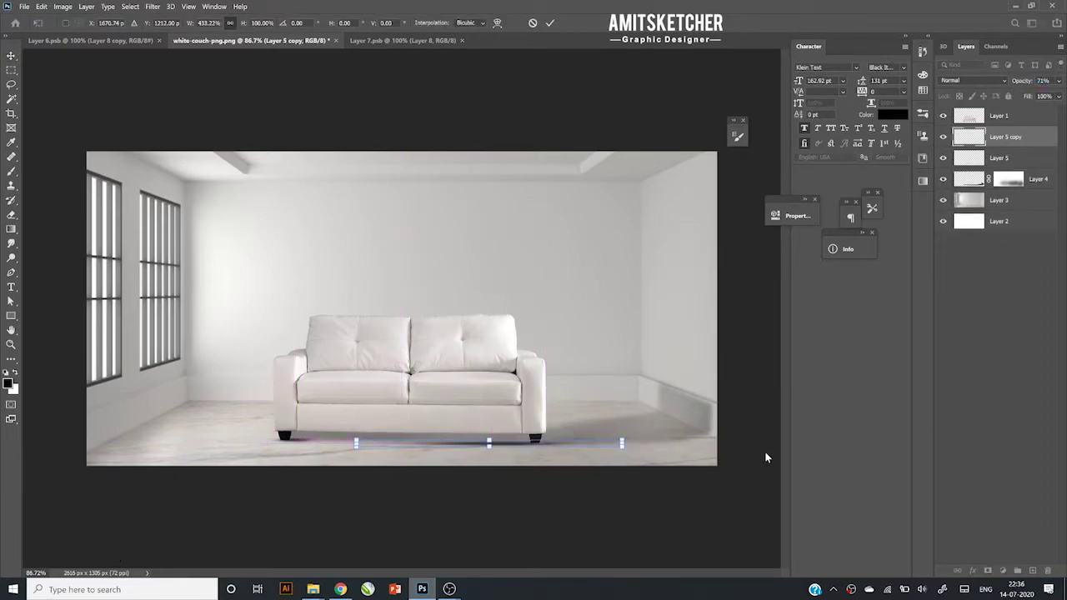
pyautogui.scroll(3, 634, 441)
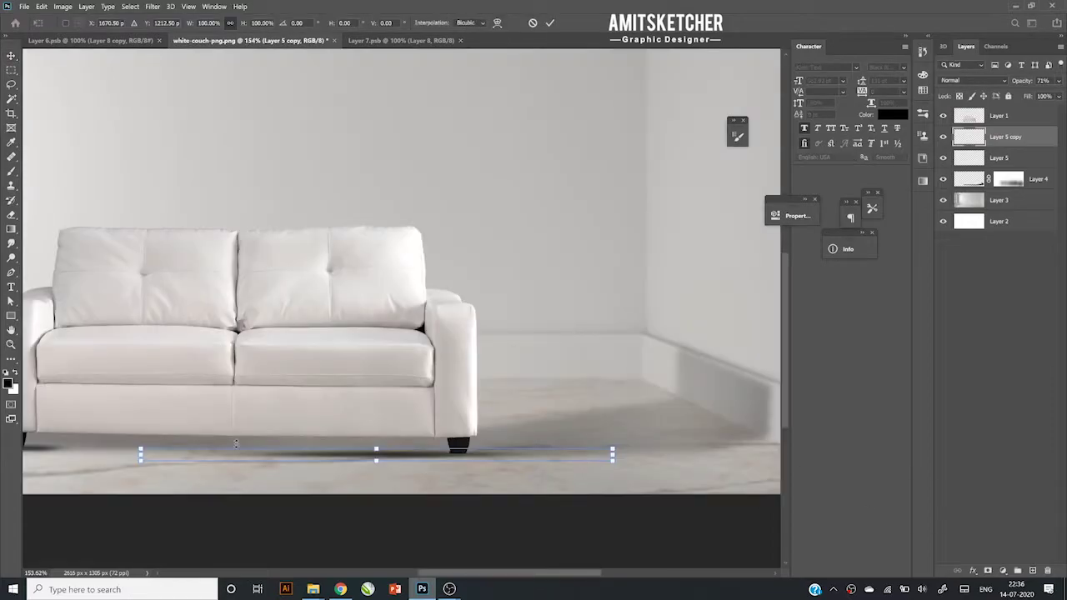
pyautogui.moveTo(236, 443); pyautogui.dragTo(509, 458)
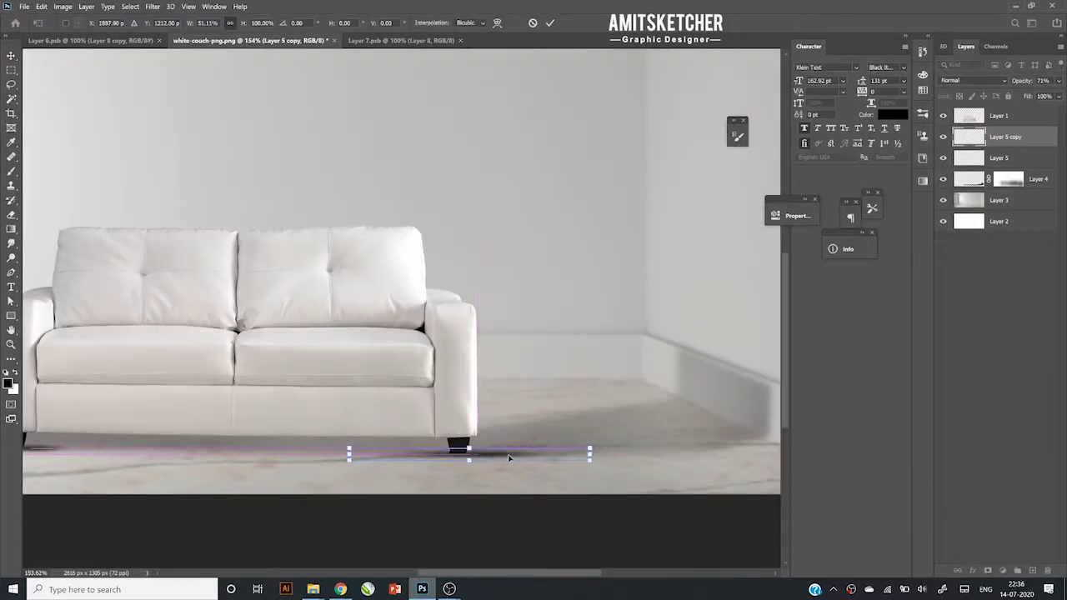
pyautogui.press('Return')
pyautogui.scroll(-3, 750, 489)
pyautogui.moveTo(1020, 87); pyautogui.dragTo(1003, 86)
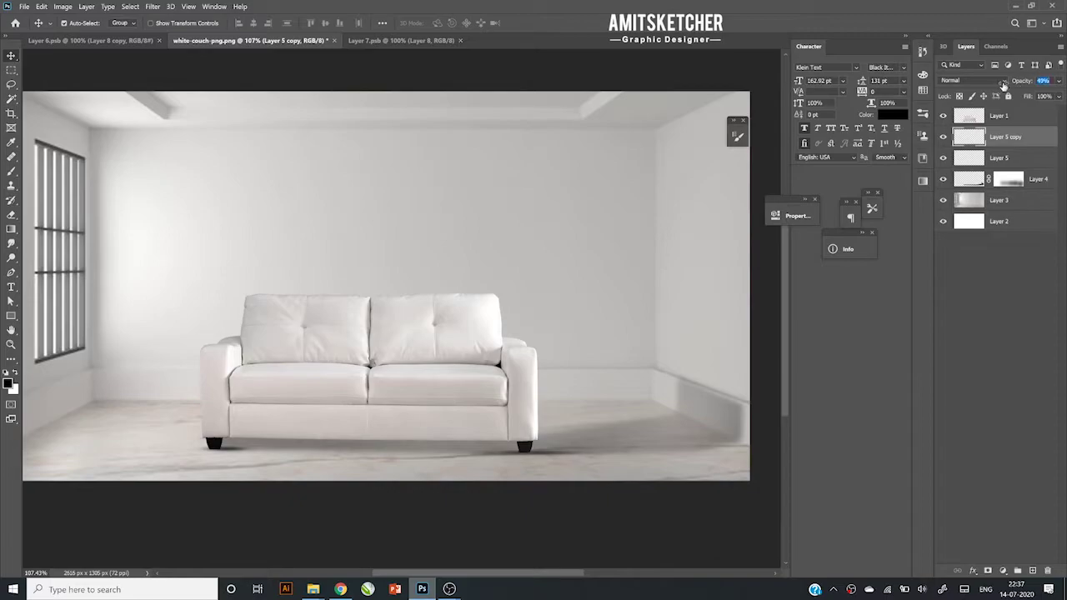
pyautogui.click(472, 314)
pyautogui.scroll(-3, 484, 384)
pyautogui.scroll(-2, 492, 433)
pyautogui.scroll(2, 498, 460)
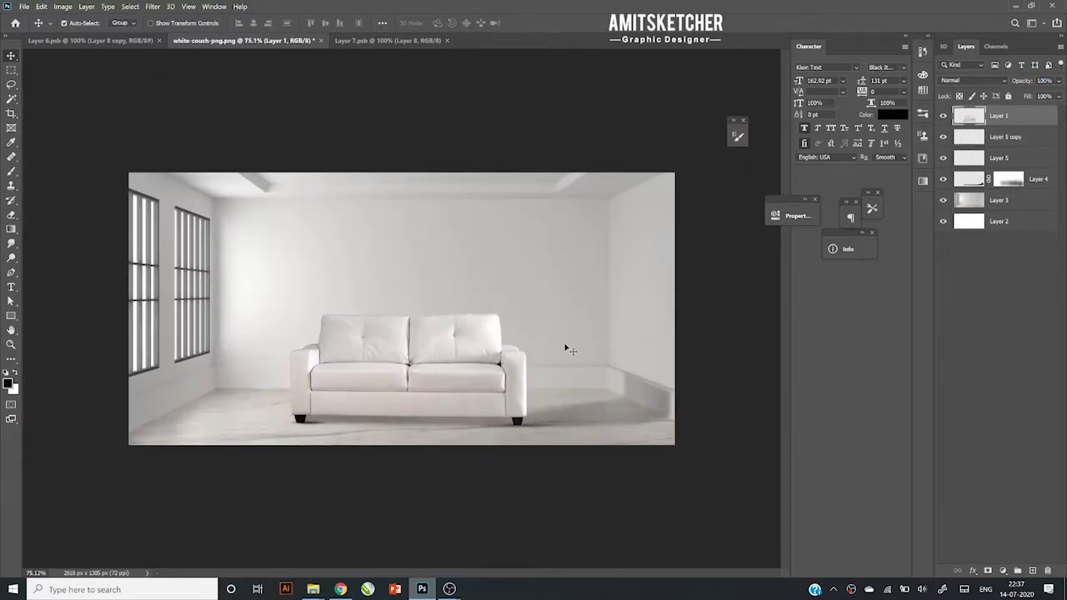
# - Trace the left seat cushion with the Pen, make it a selection, and add a new layer
pyautogui.press('p')
pyautogui.scroll(3, 392, 367)
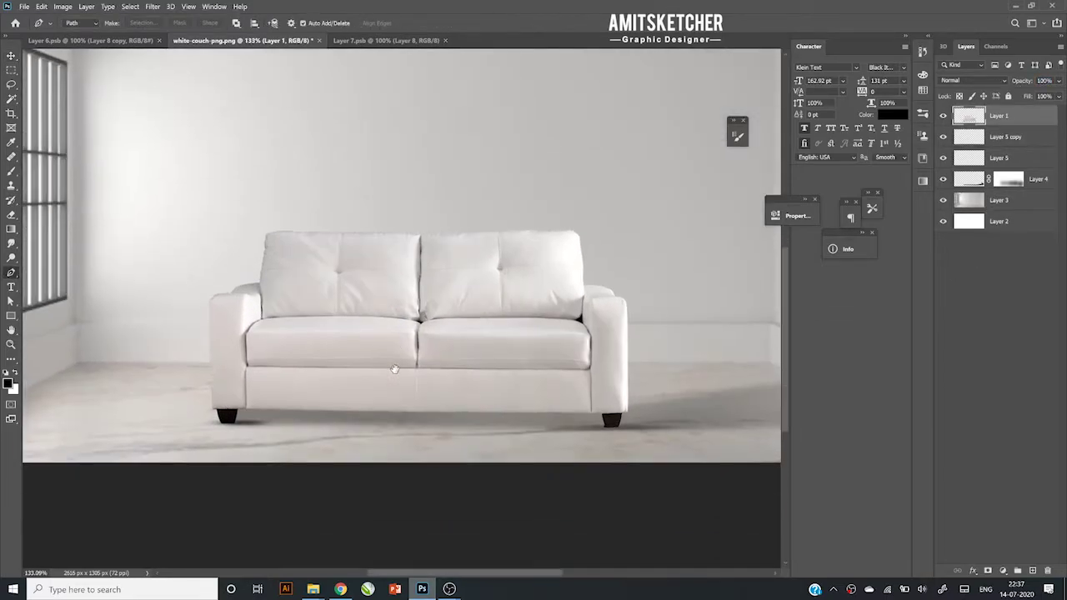
pyautogui.scroll(2, 246, 373)
pyautogui.click(250, 365)
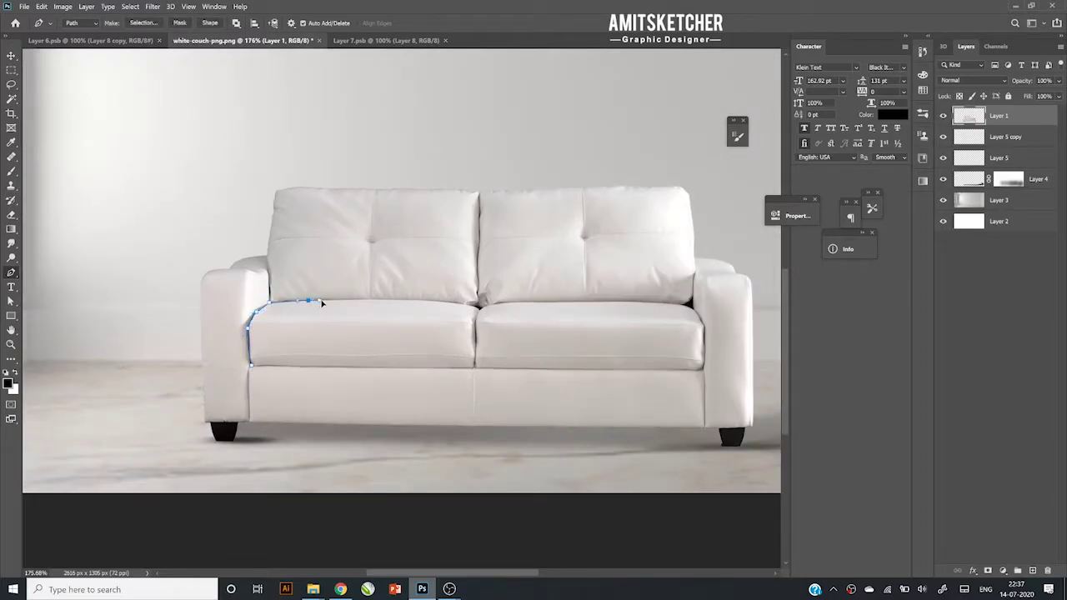
pyautogui.moveTo(424, 297); pyautogui.dragTo(432, 305)
pyautogui.click(475, 305)
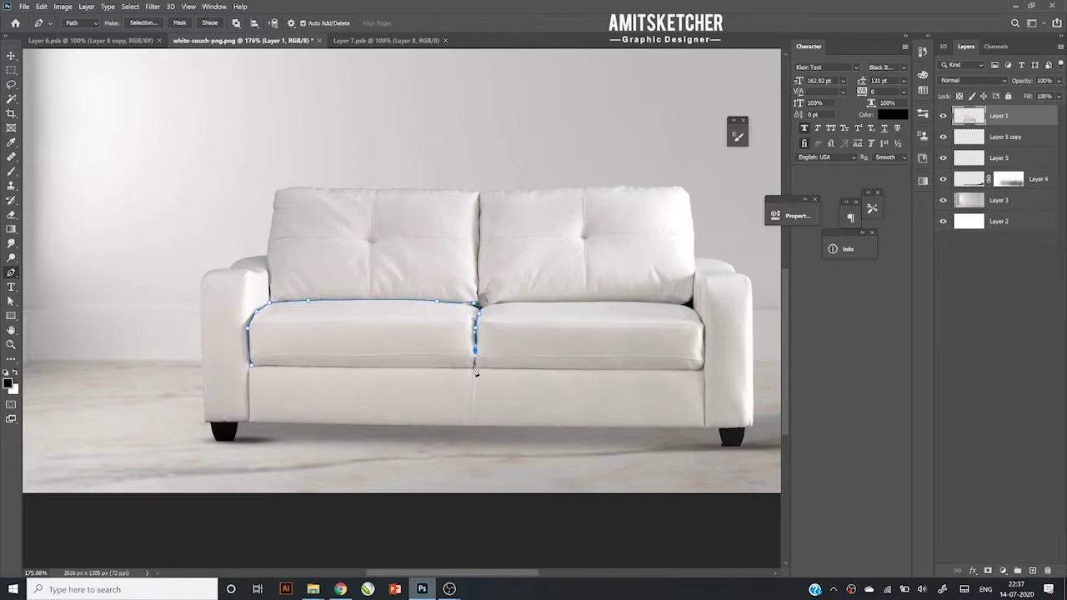
pyautogui.click(252, 367)
pyautogui.press('Return')
pyautogui.hotkey('ctrl', 'shift', 'alt', 'n')
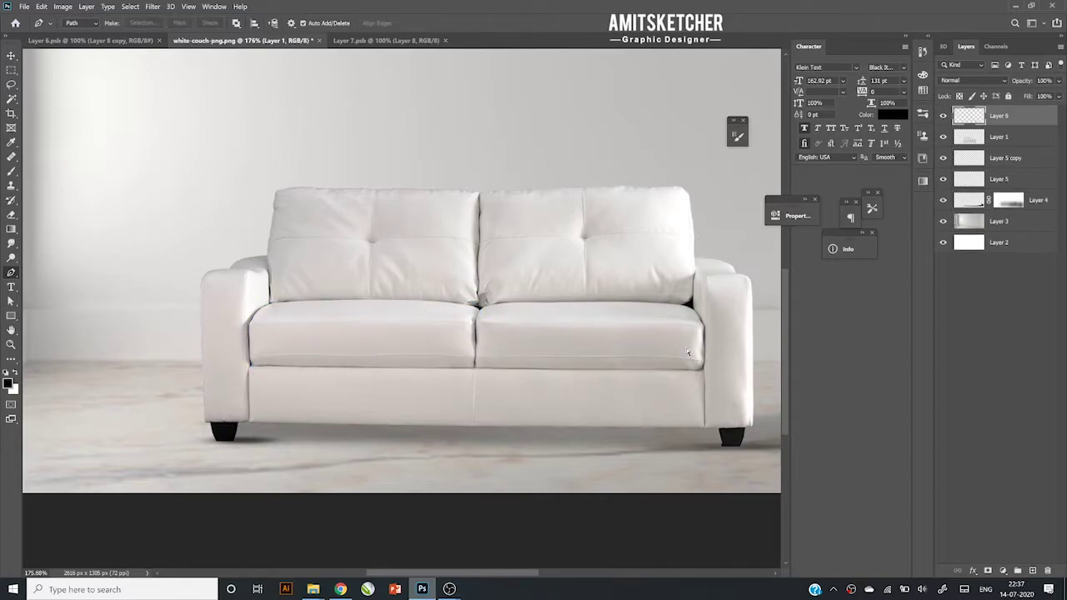
pyautogui.click(992, 140)
# - Trace the right seat cushion and copy it onto its own layer, Layer 7
pyautogui.scroll(2, 505, 394)
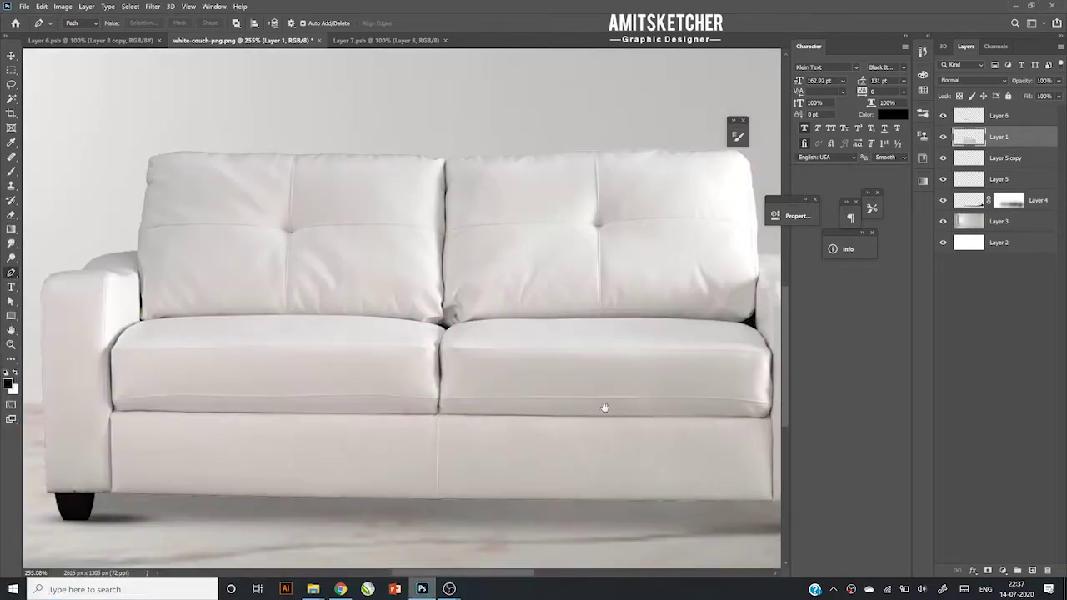
pyautogui.scroll(2, 333, 258)
pyautogui.click(351, 247)
pyautogui.moveTo(337, 275); pyautogui.dragTo(337, 302)
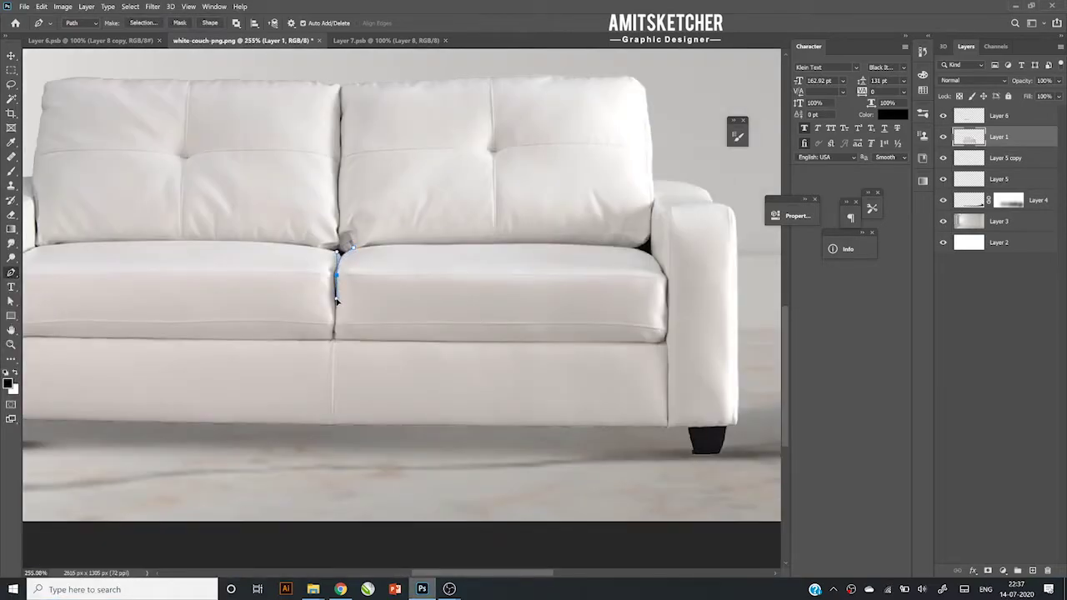
pyautogui.moveTo(422, 341); pyautogui.dragTo(437, 341)
pyautogui.moveTo(563, 342); pyautogui.dragTo(577, 342)
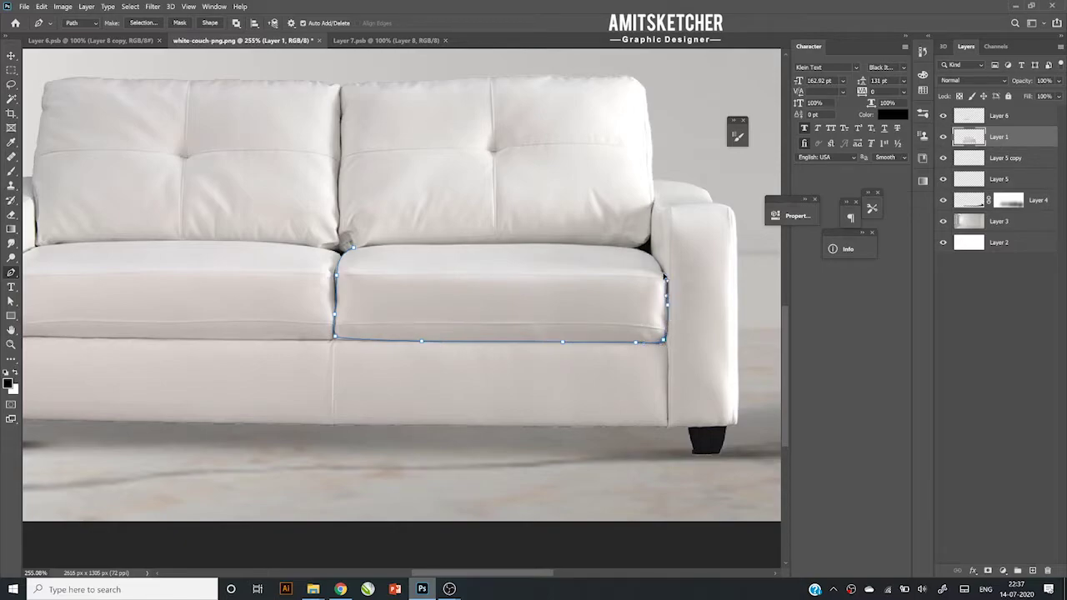
pyautogui.moveTo(520, 244); pyautogui.dragTo(500, 244)
pyautogui.click(352, 248)
pyautogui.hotkey('ctrl', 'Return')
pyautogui.hotkey('ctrl', 'j')
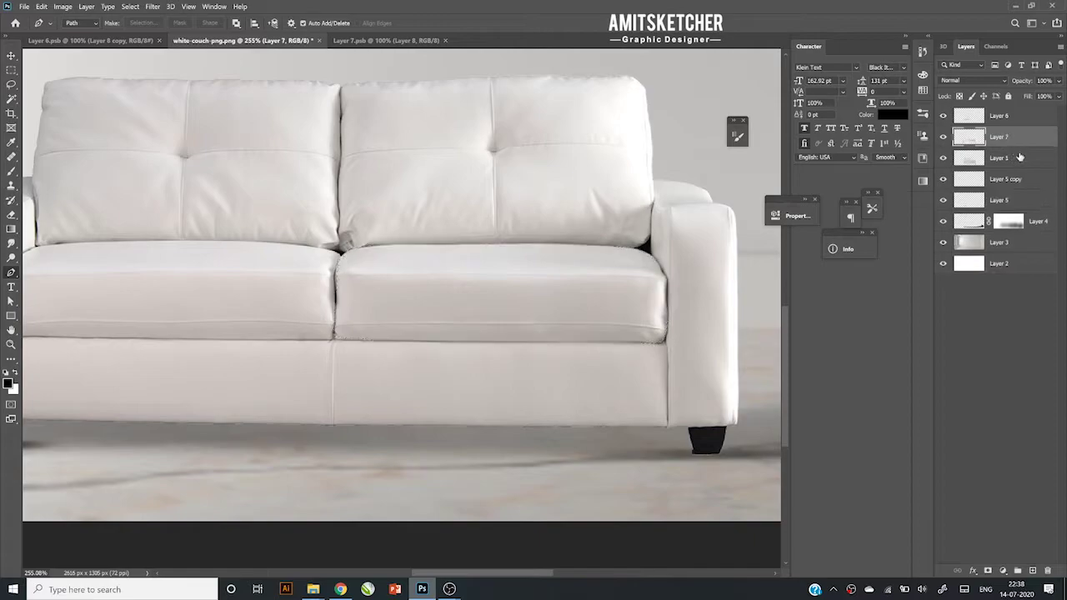
pyautogui.click(1019, 158)
# - Trace the left back cushion with the Pen tool and copy it to its own layer
pyautogui.scroll(-3, 486, 334)
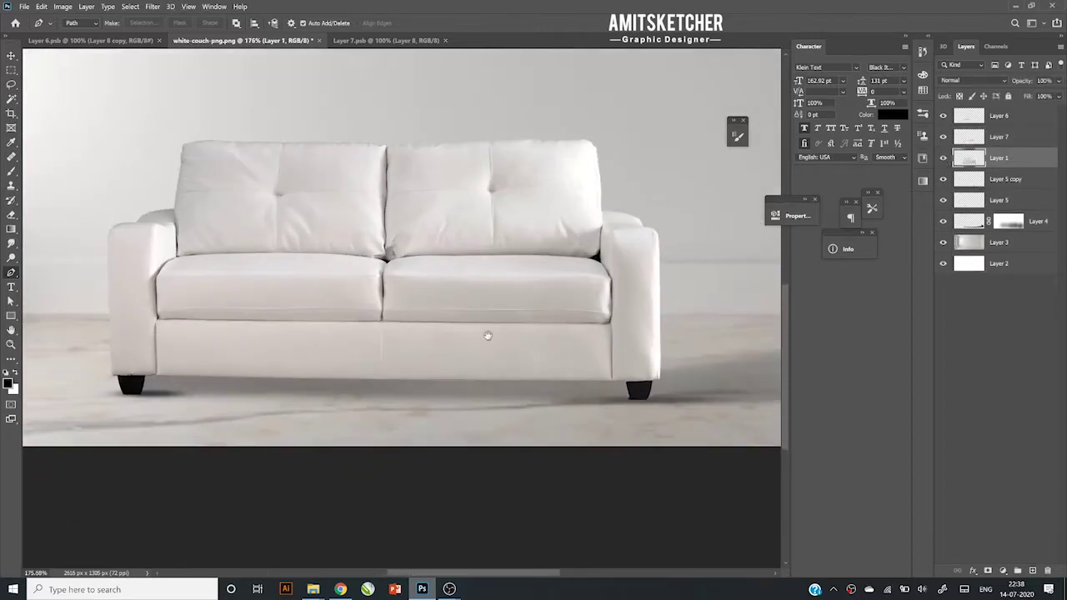
pyautogui.scroll(2, 105, 131)
pyautogui.scroll(2, 286, 138)
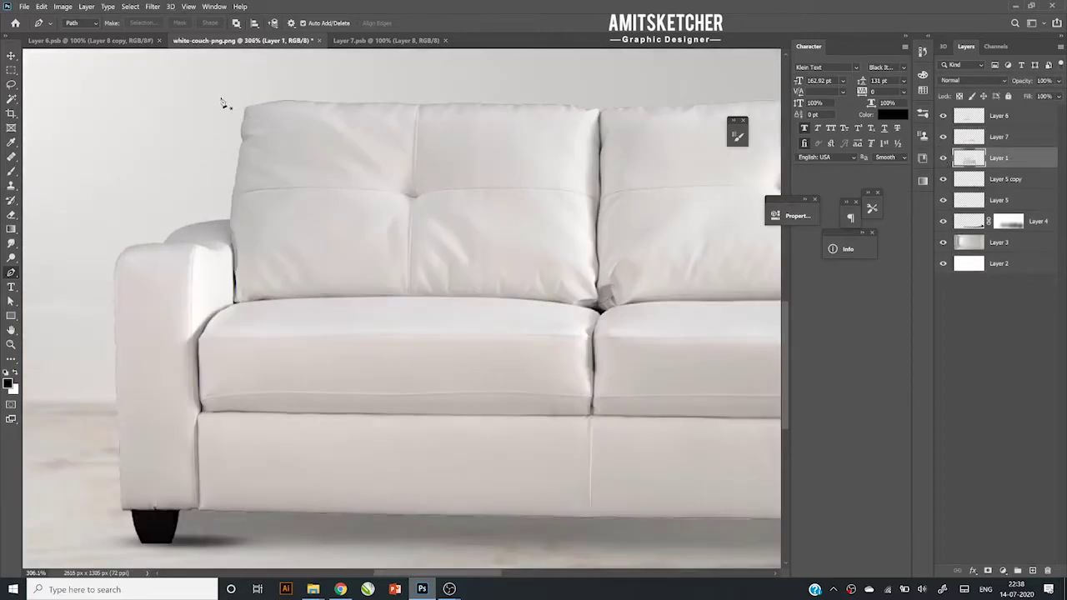
pyautogui.click(222, 88)
pyautogui.click(229, 221)
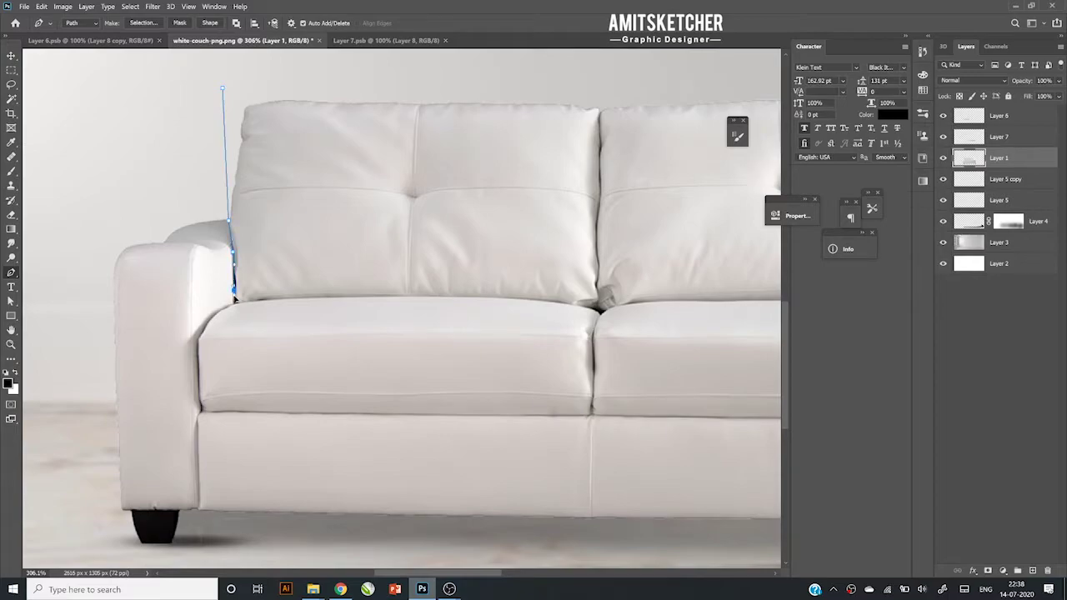
pyautogui.moveTo(420, 296); pyautogui.dragTo(442, 302)
pyautogui.moveTo(574, 306); pyautogui.dragTo(609, 317)
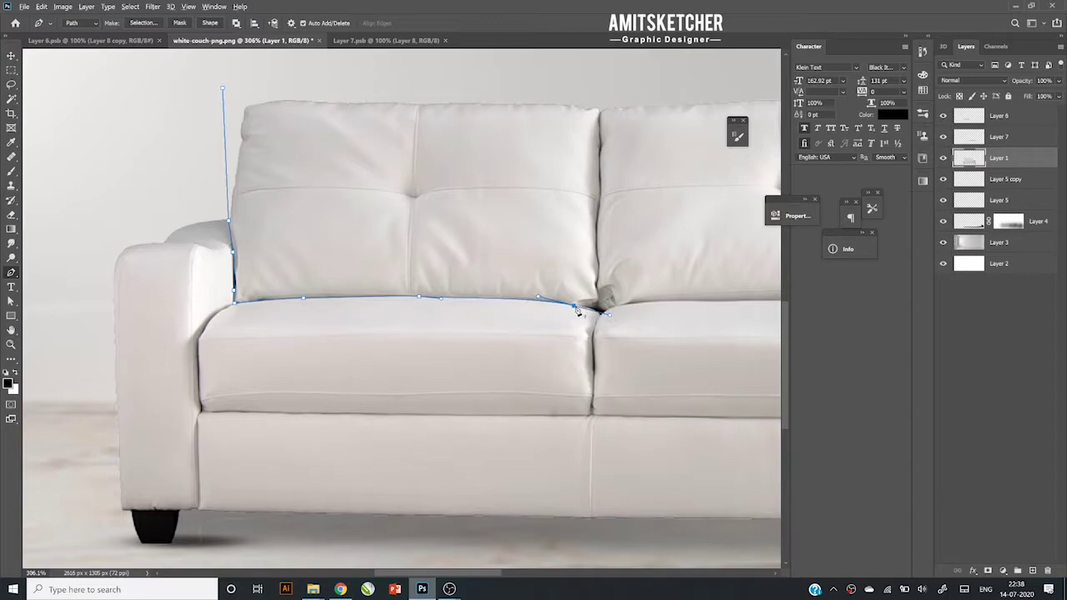
pyautogui.click(597, 312)
pyautogui.keyDown('alt'); pyautogui.scroll(-2, 623, 305); pyautogui.keyUp('alt')
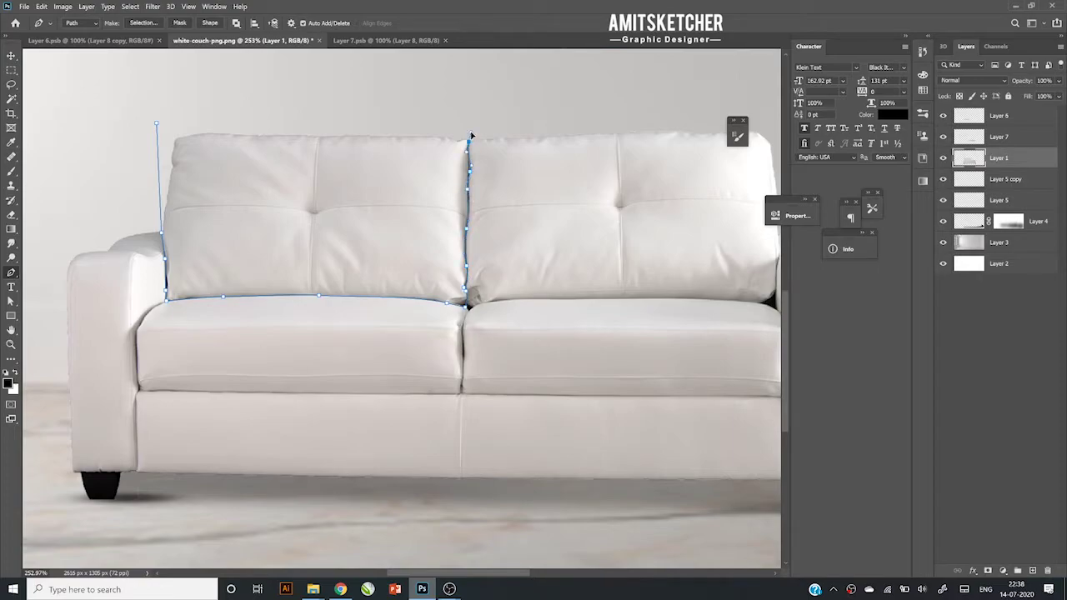
pyautogui.click(158, 126)
pyautogui.hotkey('ctrl', 'Return')
pyautogui.hotkey('ctrl', 'j')
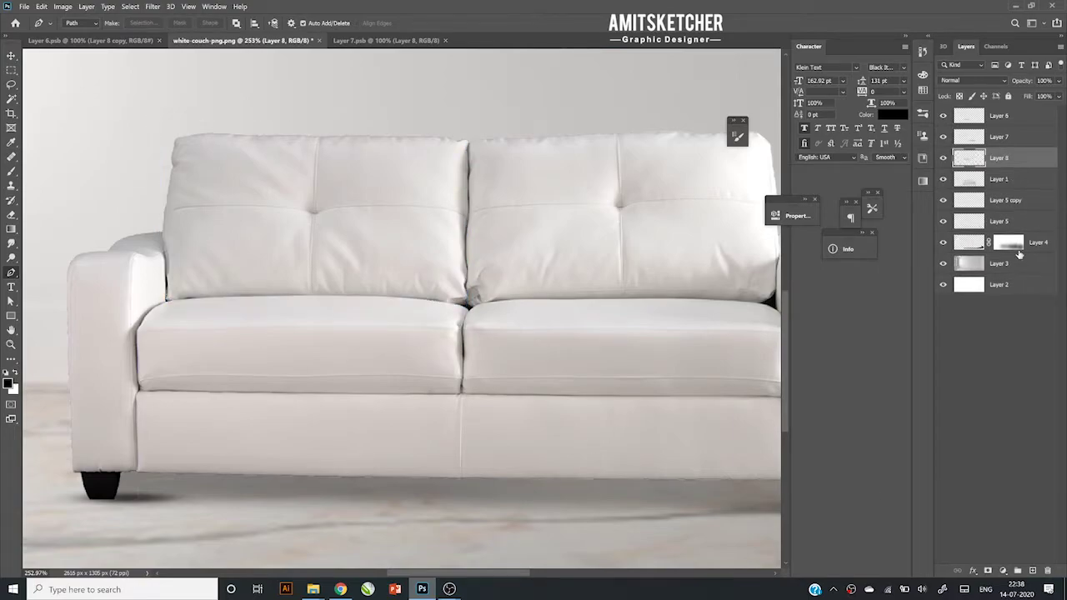
# - Trace the right back cushion and copy it onto a new layer
pyautogui.hscroll(3, 292, 305)
pyautogui.keyDown('alt'); pyautogui.scroll(1, 292, 306); pyautogui.keyUp('alt')
pyautogui.click(265, 311)
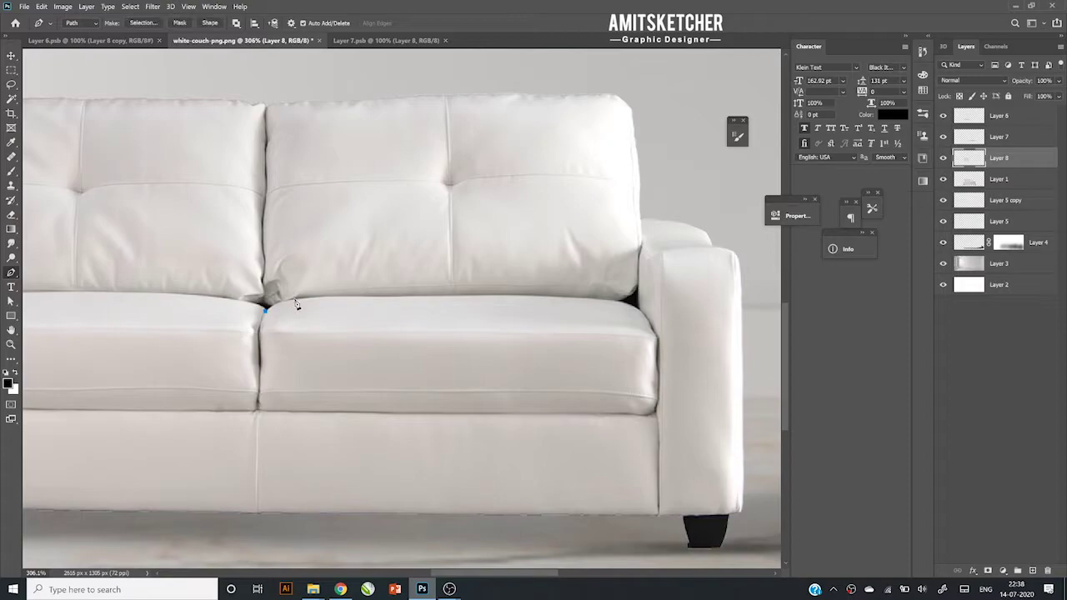
pyautogui.moveTo(408, 296); pyautogui.dragTo(421, 298)
pyautogui.click(659, 99)
pyautogui.click(558, 74)
pyautogui.click(276, 83)
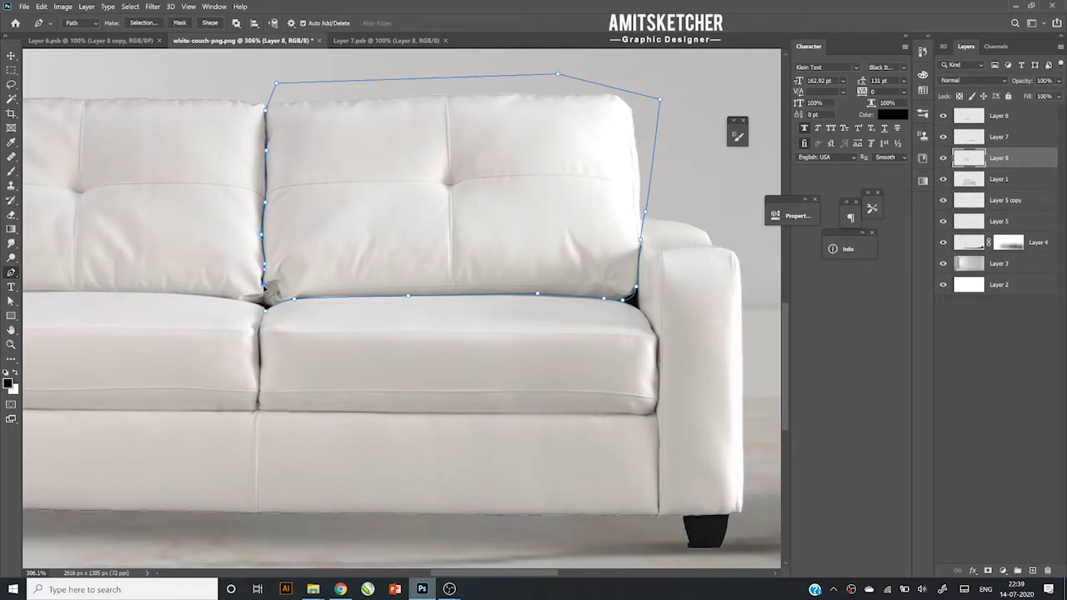
pyautogui.hotkey('ctrl', 'Return')
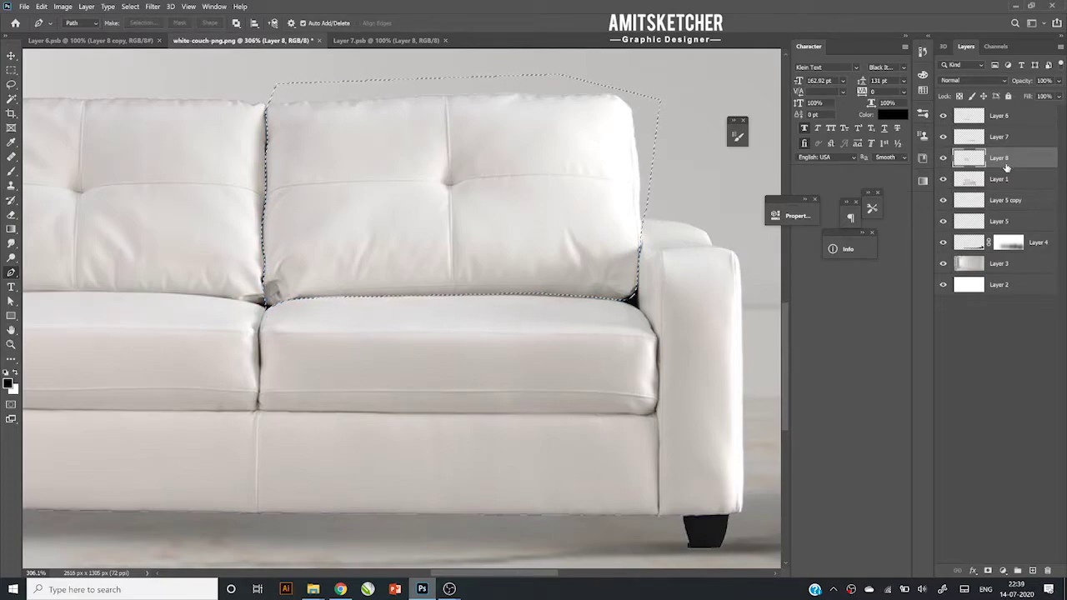
pyautogui.hotkey('ctrl', 'j')
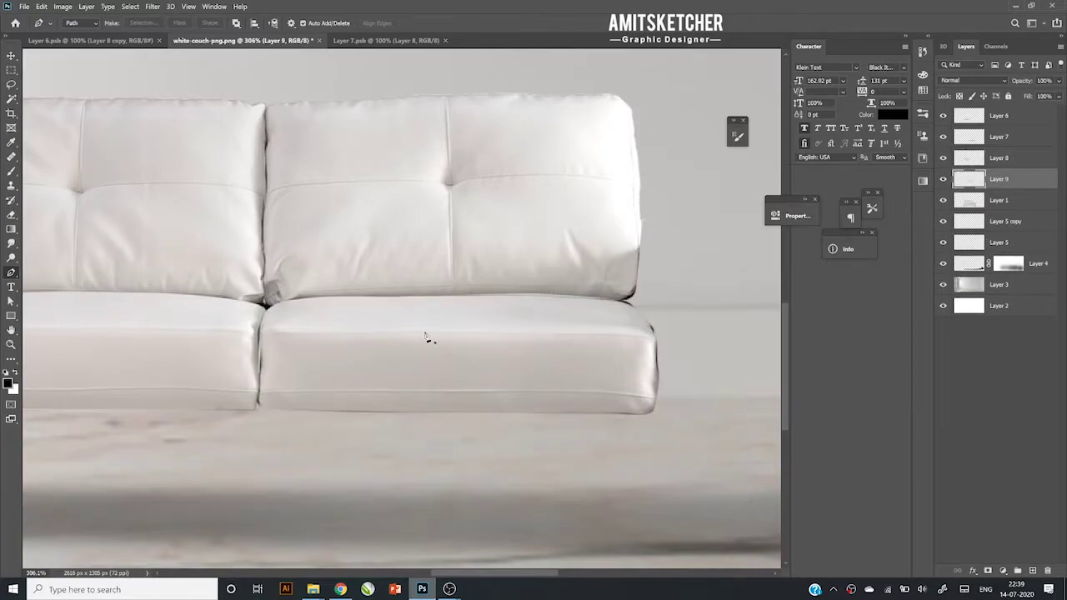
# - Back on the original couch layer, trace the front base panel and copy it to a new layer
pyautogui.scroll(-4, 424, 333)
pyautogui.scroll(-1, 284, 403)
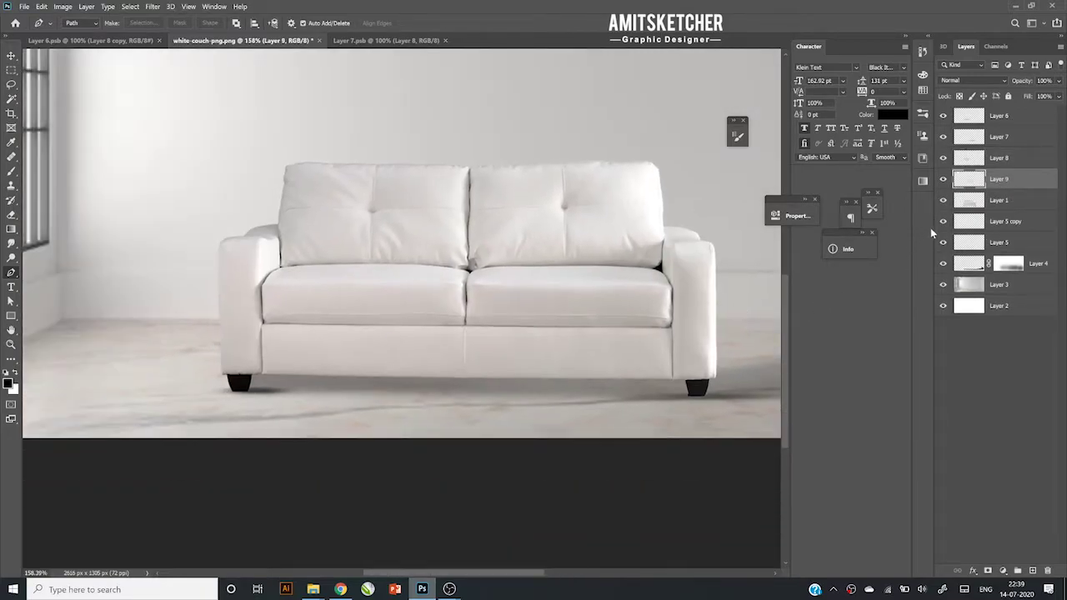
pyautogui.hotkey('alt', '[')
pyautogui.scroll(2, 228, 272)
pyautogui.click(206, 239)
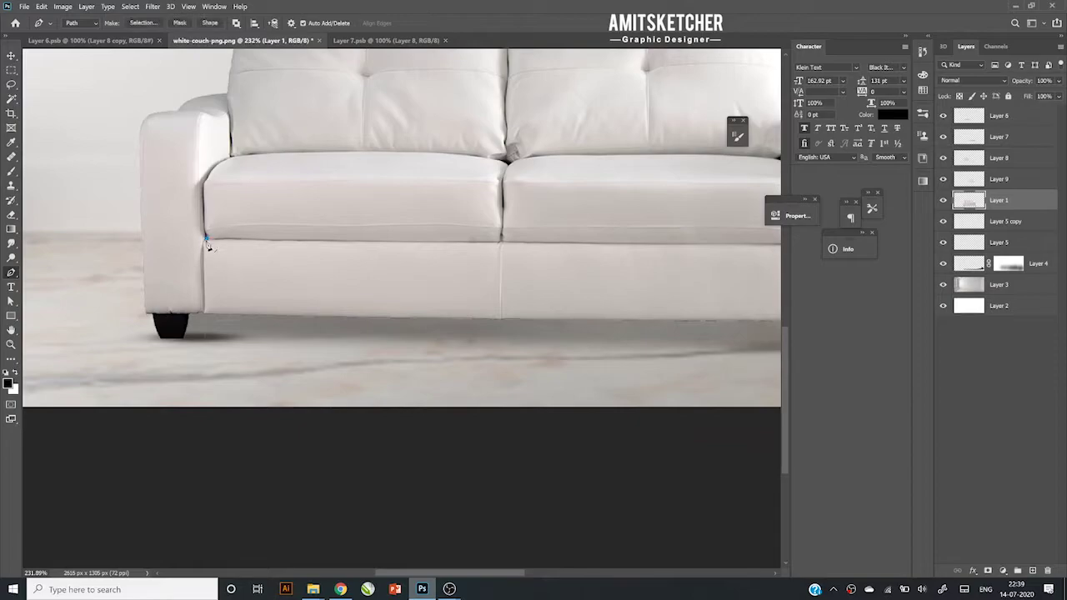
pyautogui.click(206, 315)
pyautogui.scroll(-2, 206, 316)
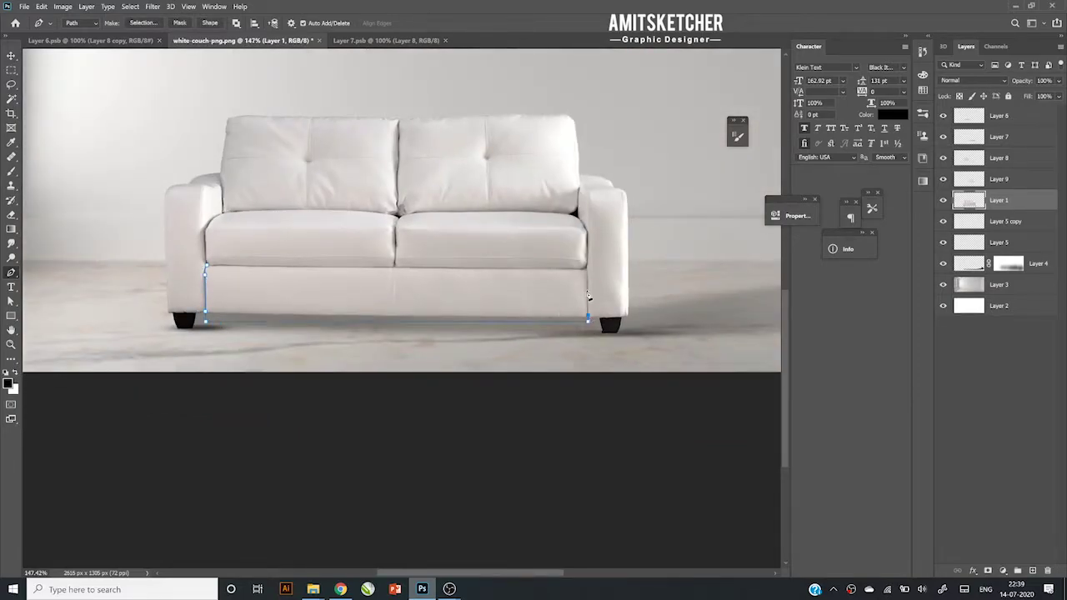
pyautogui.scroll(3, 597, 312)
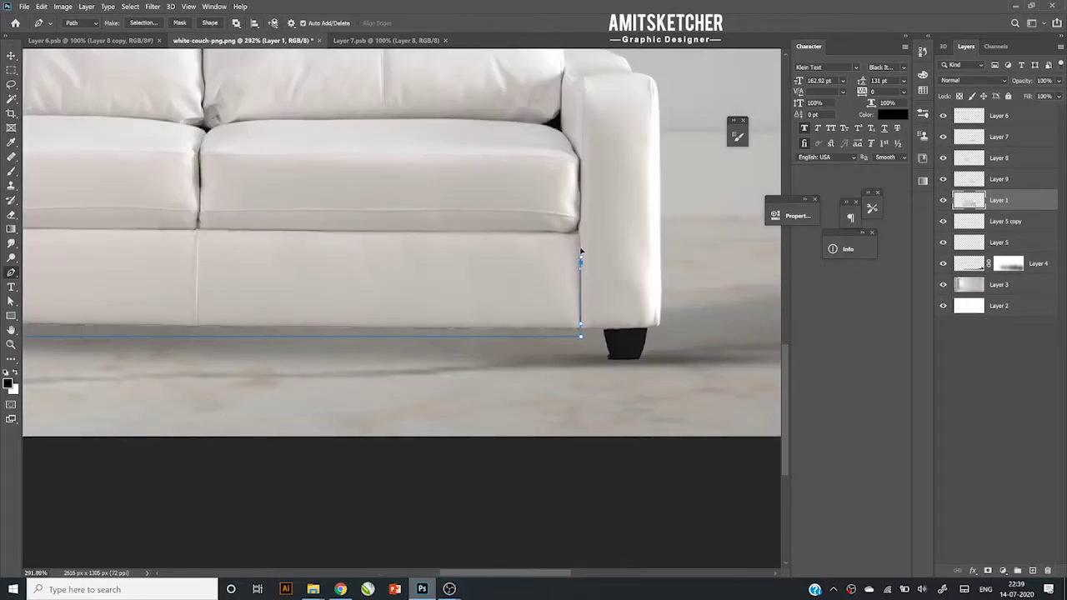
pyautogui.scroll(-1, 575, 232)
pyautogui.moveTo(576, 231); pyautogui.dragTo(563, 236)
pyautogui.click(262, 231)
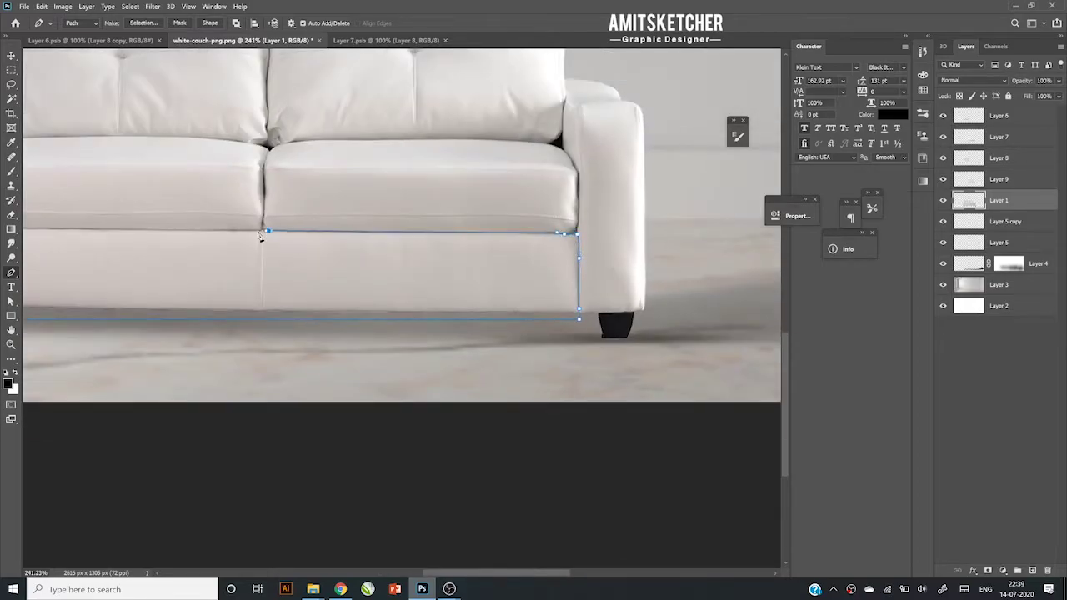
pyautogui.moveTo(339, 256); pyautogui.dragTo(636, 231)
pyautogui.click(259, 206)
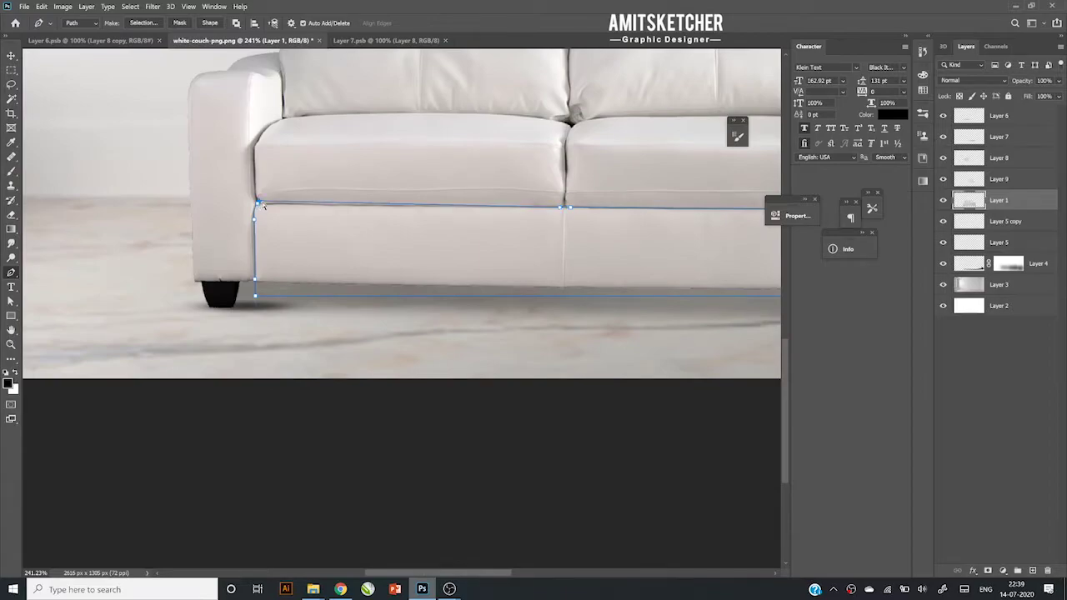
pyautogui.hotkey('ctrl', 'Return')
pyautogui.hotkey('ctrl', 'j')
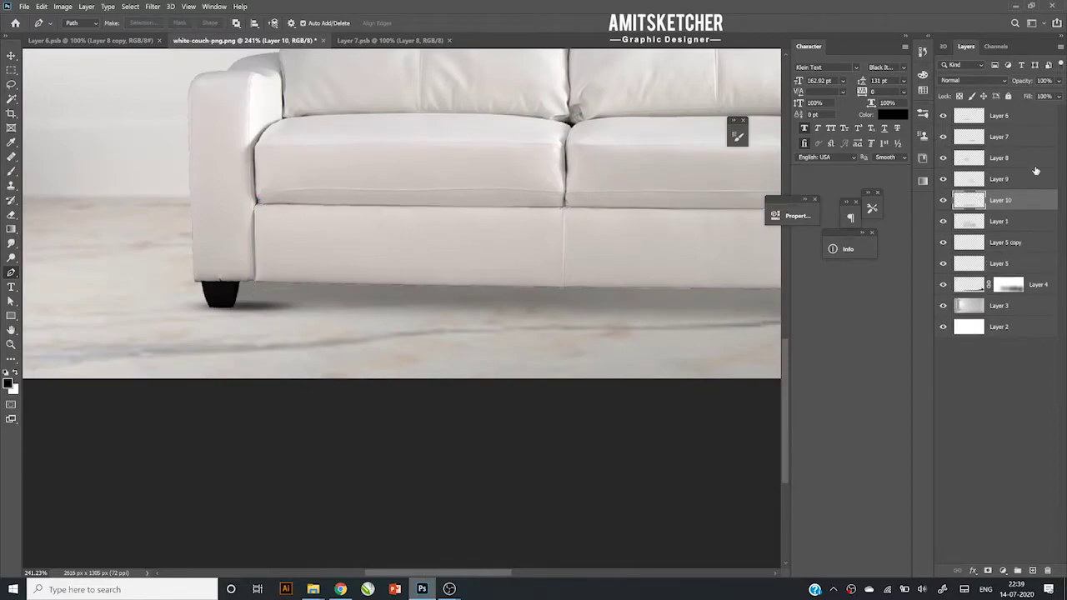
# - From the original couch layer, trace the right arm and copy it to a new layer
pyautogui.scroll(-3, 380, 259)
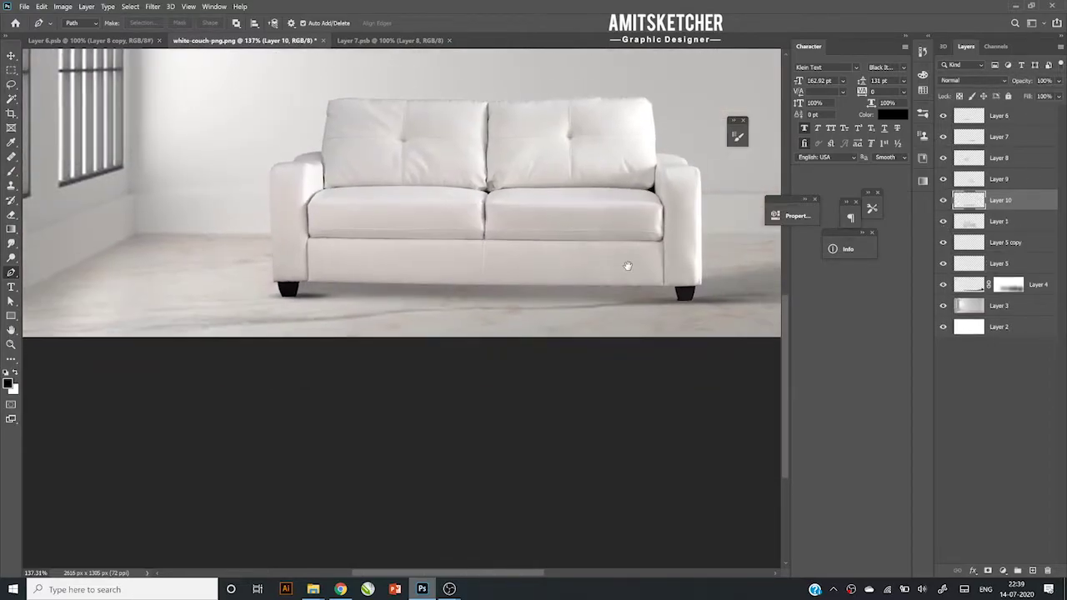
pyautogui.click(999, 221)
pyautogui.scroll(1, 705, 228)
pyautogui.scroll(1, 705, 228)
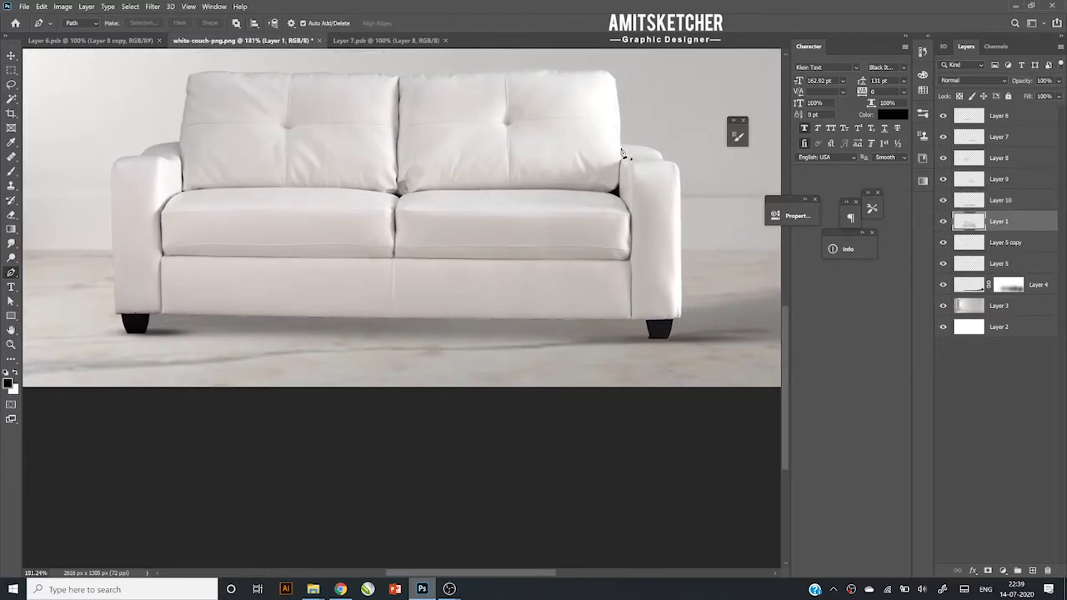
pyautogui.click(620, 145)
pyautogui.click(619, 166)
pyautogui.scroll(1, 619, 170)
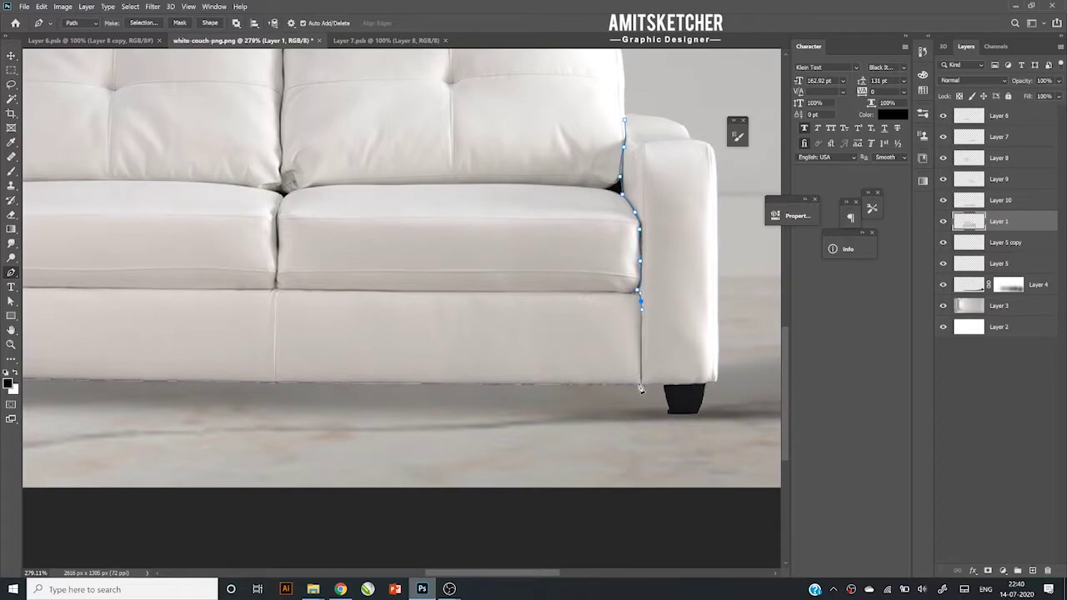
pyautogui.click(641, 384)
pyautogui.click(726, 379)
pyautogui.click(723, 160)
pyautogui.click(719, 134)
pyautogui.click(689, 103)
pyautogui.click(655, 103)
pyautogui.click(631, 111)
pyautogui.click(625, 124)
pyautogui.hotkey('ctrl', 'Return')
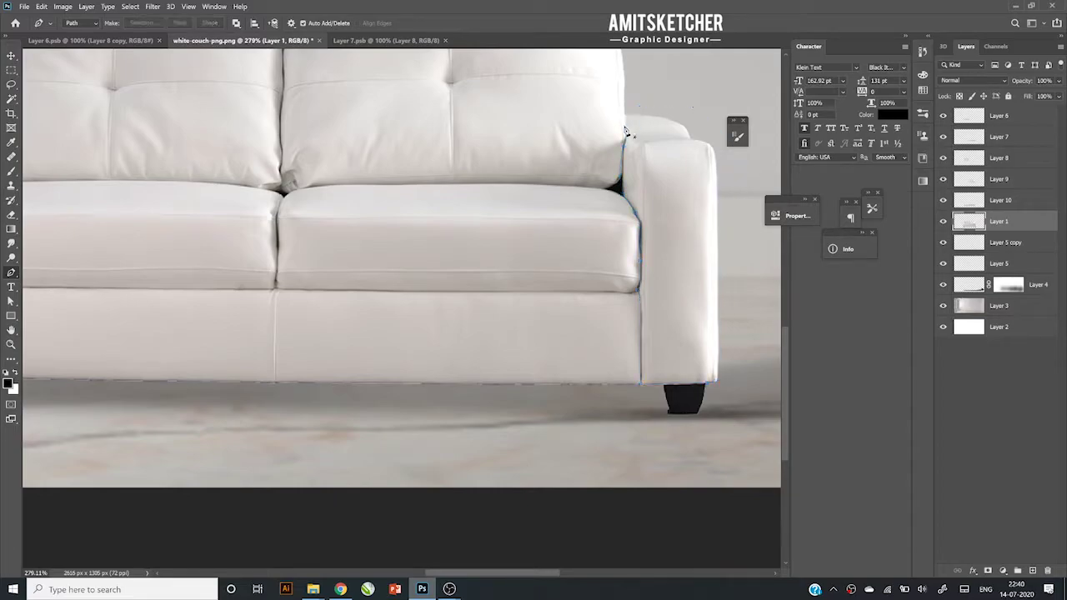
pyautogui.hotkey('ctrl', 'j')
# - Trace the left arm onto a new layer, then hide the original couch layer to check cutouts
pyautogui.scroll(-3, 525, 265)
pyautogui.scroll(2, 525, 265)
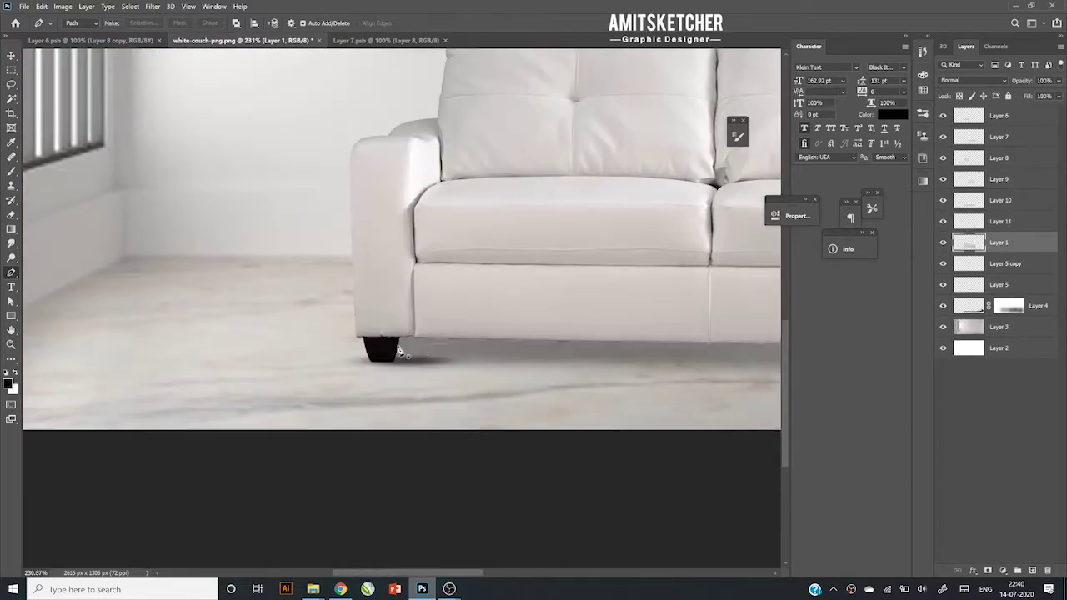
pyautogui.click(417, 335)
pyautogui.click(340, 338)
pyautogui.click(337, 154)
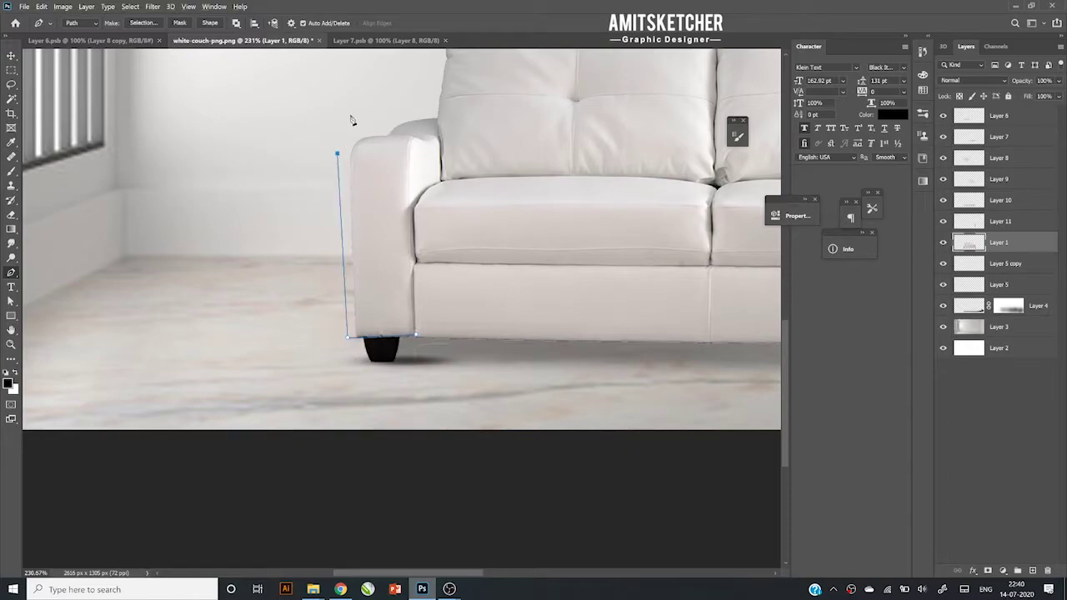
pyautogui.click(351, 109)
pyautogui.click(370, 100)
pyautogui.click(387, 100)
pyautogui.click(429, 110)
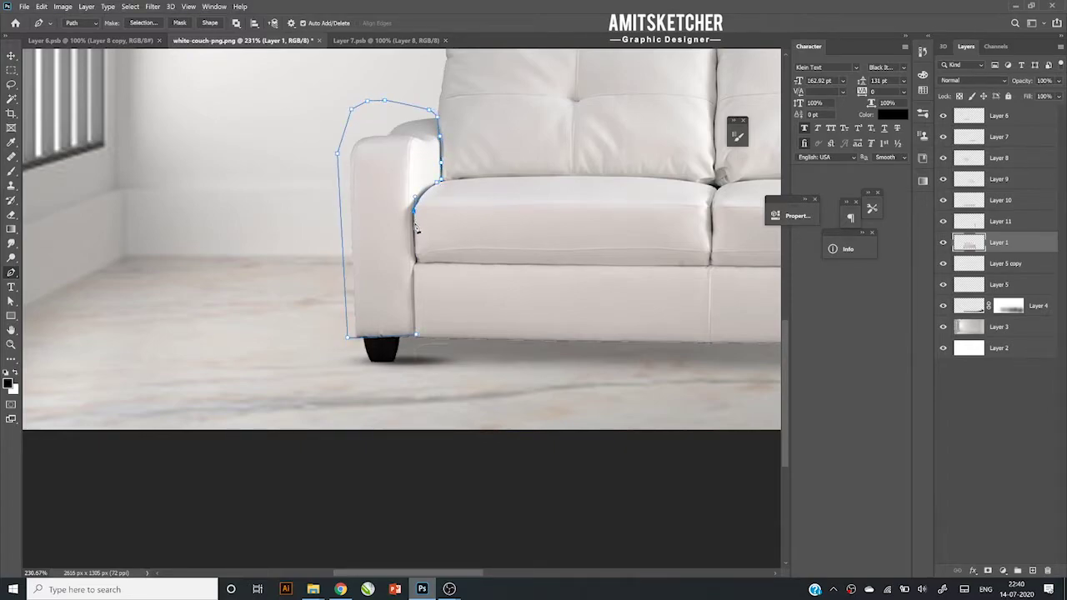
pyautogui.click(414, 336)
pyautogui.hotkey('ctrl', 'Return')
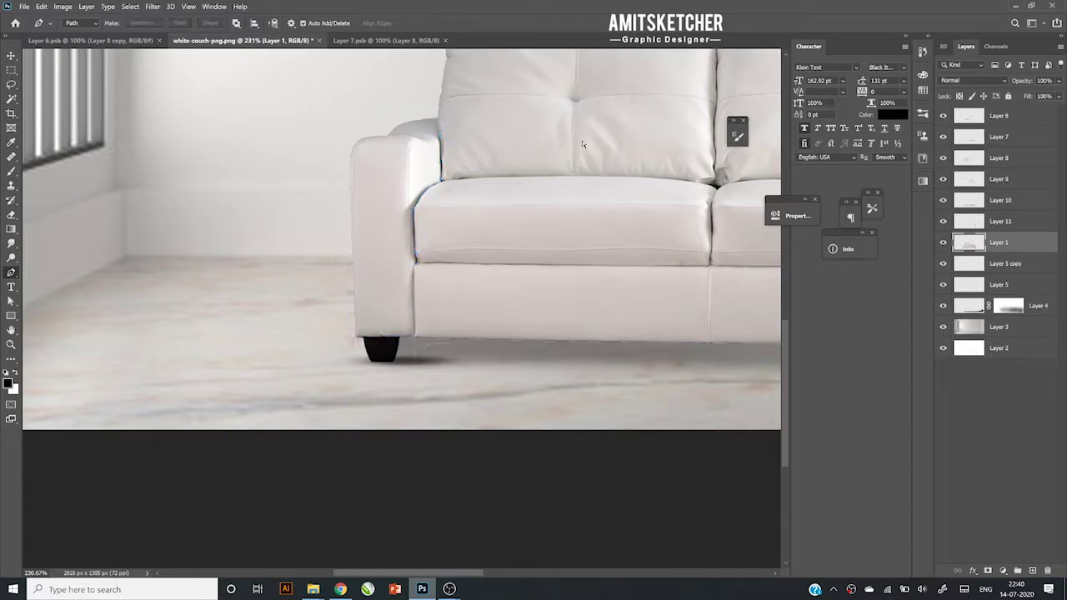
pyautogui.hotkey('ctrl', 'j')
pyautogui.press('v')
pyautogui.click(943, 263)
# - Add a red Solid Color fill layer over the left seat cushion selection
pyautogui.scroll(-6, 534, 292)
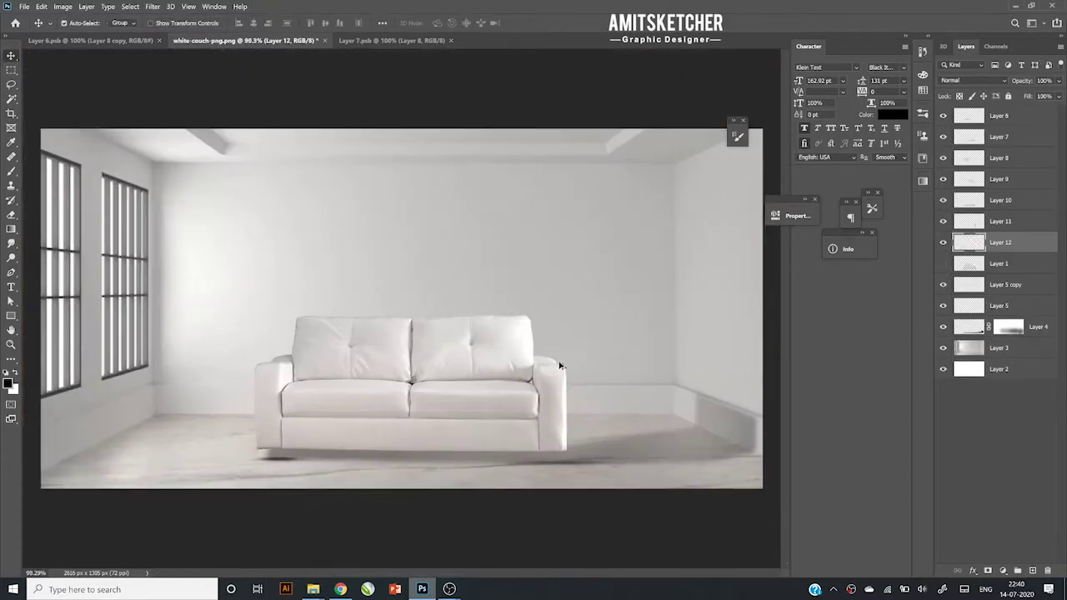
pyautogui.click(943, 263)
pyautogui.scroll(2, 333, 433)
pyautogui.hotkey('alt', ']')
pyautogui.hotkey('alt', ']')
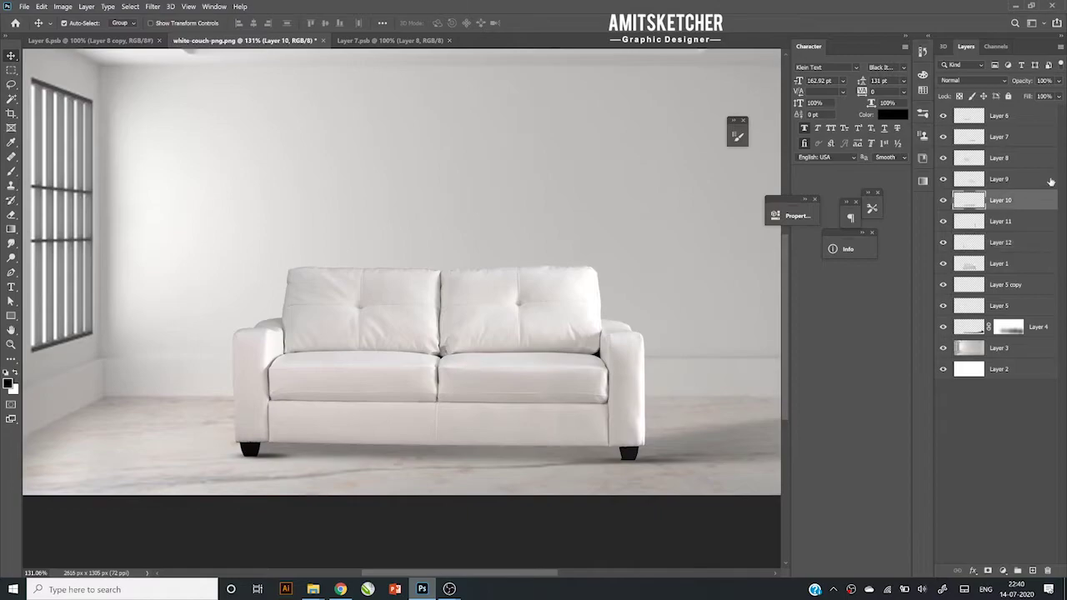
pyautogui.hotkey('alt', ']')
pyautogui.hotkey('alt', ']')
pyautogui.hotkey('alt', ']')
pyautogui.keyDown('ctrl'); pyautogui.click(969, 116); pyautogui.keyUp('ctrl')
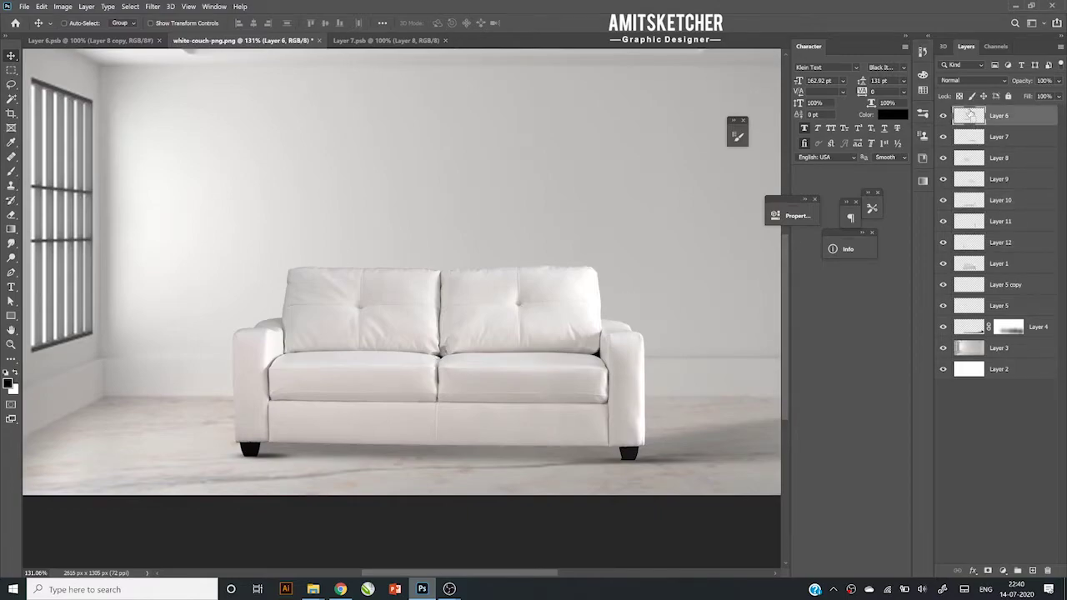
pyautogui.click(1003, 571)
pyautogui.click(992, 376)
pyautogui.click(895, 295)
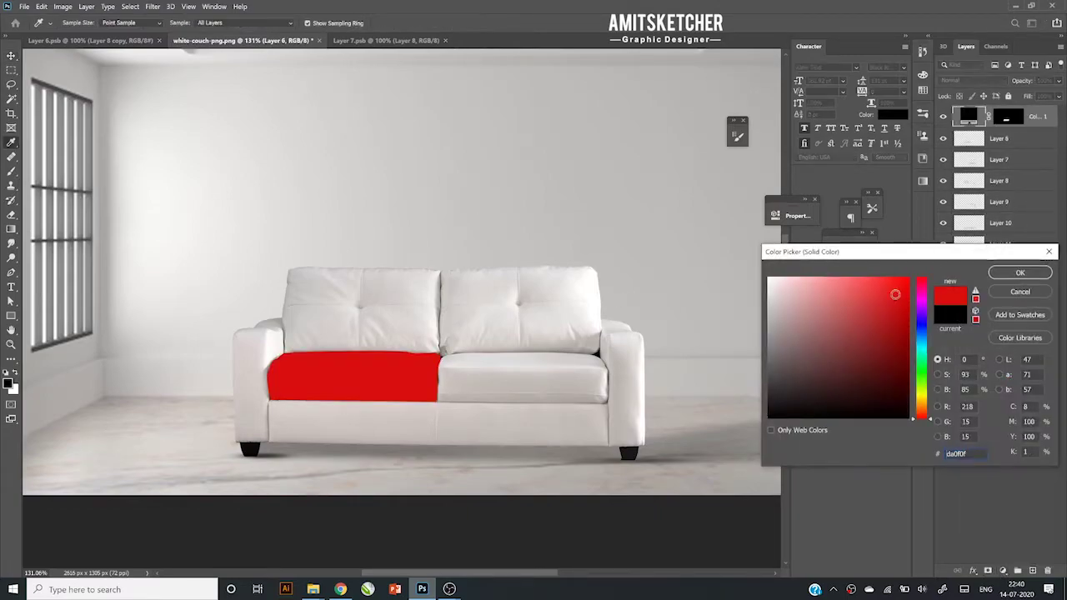
pyautogui.click(1020, 271)
pyautogui.click(974, 80)
pyautogui.press('Escape')
# - Move the sofa copy above the red fill, darken it with Levels, and blend Linear Dodge (Add) at 22%
pyautogui.click(1005, 286)
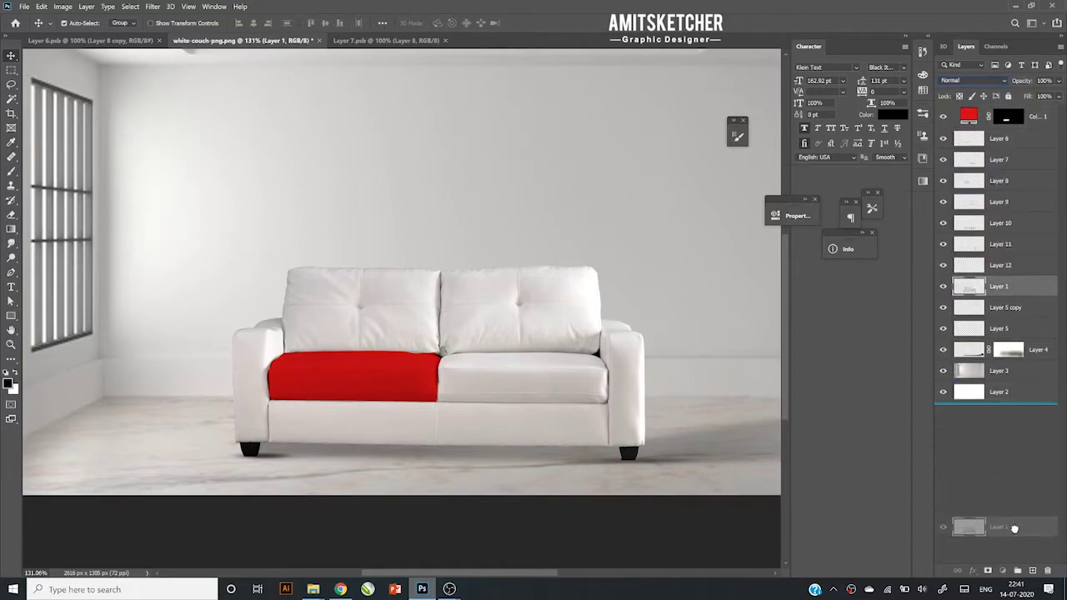
pyautogui.moveTo(1008, 290); pyautogui.dragTo(1007, 117)
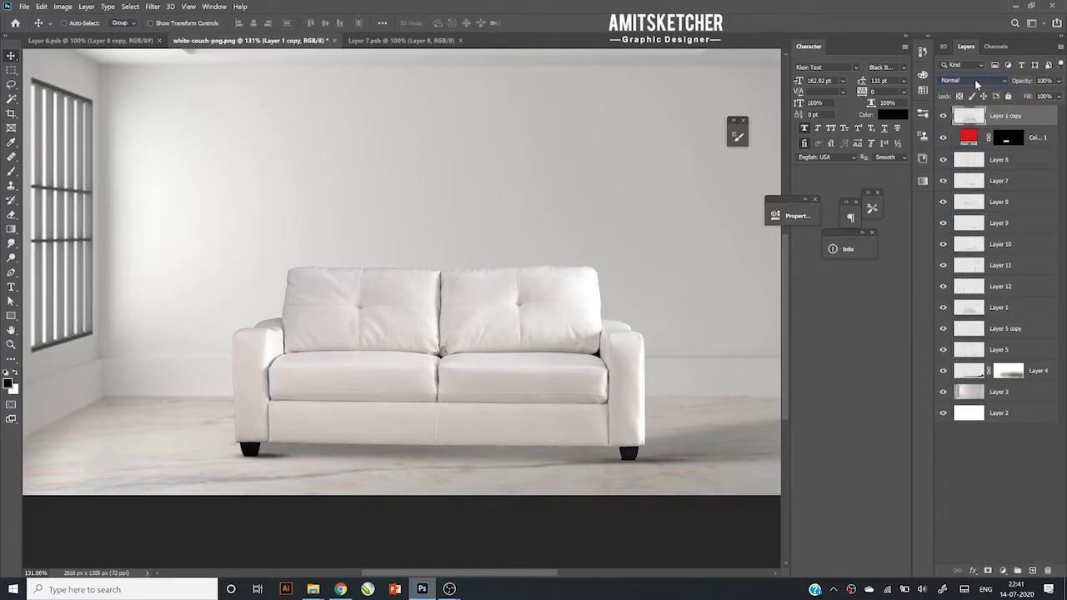
pyautogui.hotkey('ctrl', 'l')
pyautogui.moveTo(790, 231); pyautogui.dragTo(822, 231)
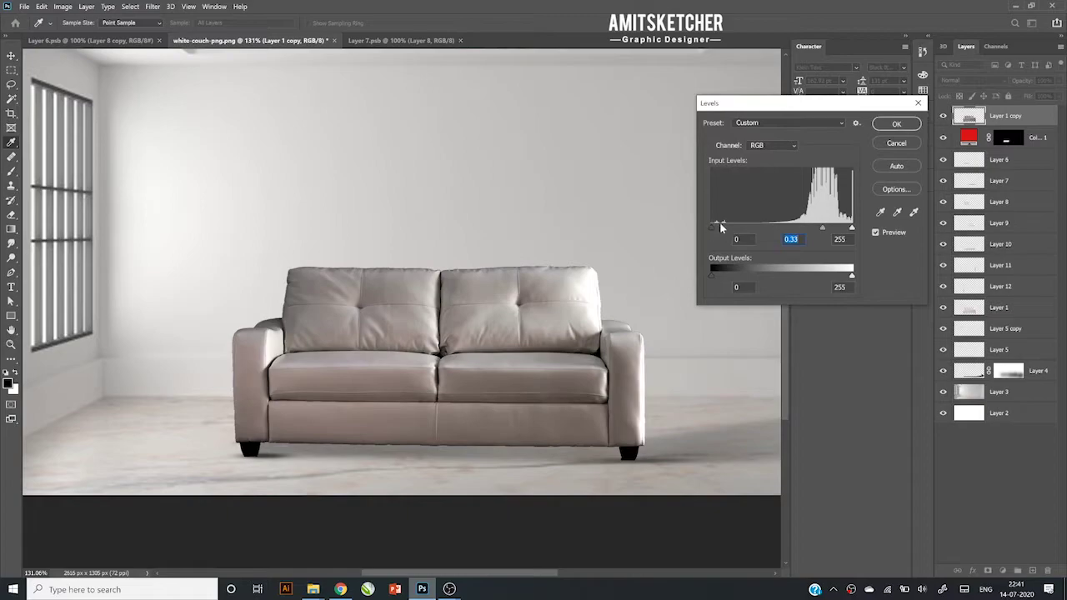
pyautogui.moveTo(714, 228); pyautogui.dragTo(724, 228)
pyautogui.click(896, 124)
pyautogui.click(967, 80)
pyautogui.click(967, 184)
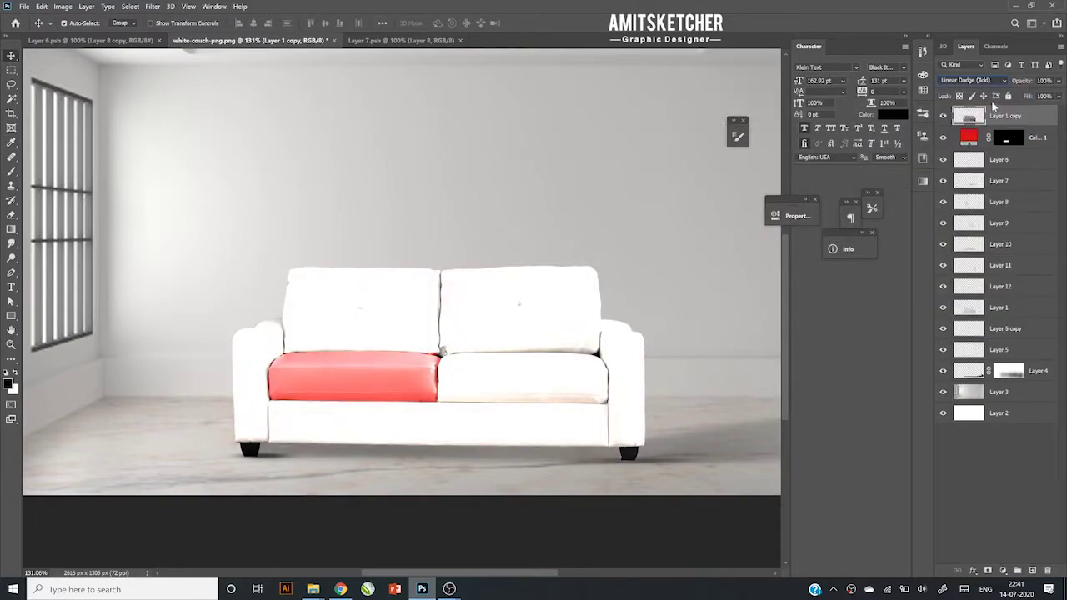
pyautogui.press('2')
pyautogui.press('2')
# - Duplicate the sofa copy and set the duplicate to Linear Burn at 43% opacity
pyautogui.hotkey('ctrl', 'j')
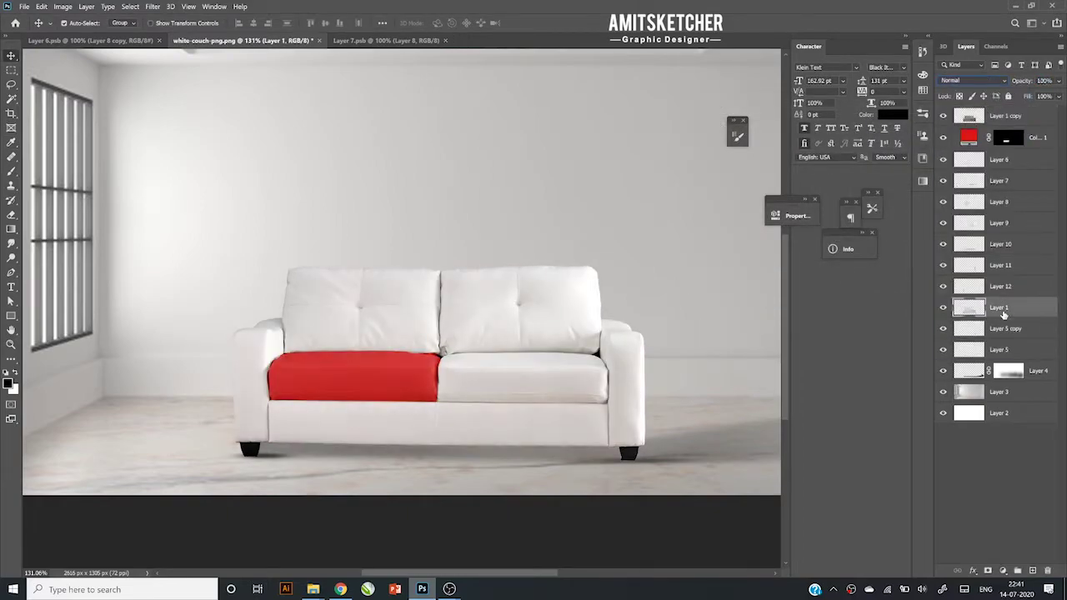
pyautogui.click(993, 81)
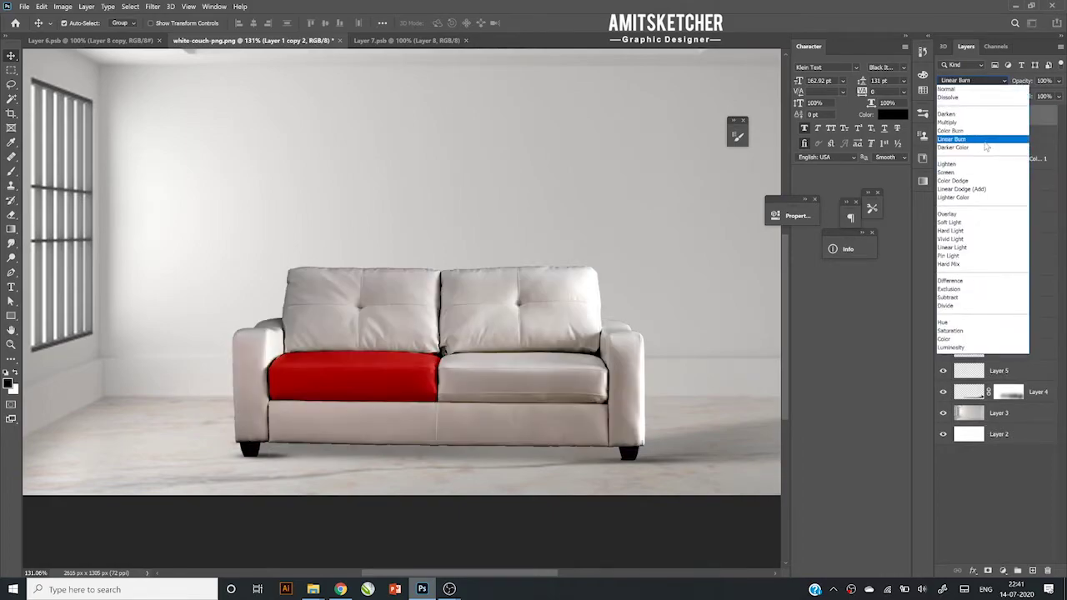
pyautogui.click(967, 146)
pyautogui.press('5')
pyautogui.press('4')
pyautogui.press('3')
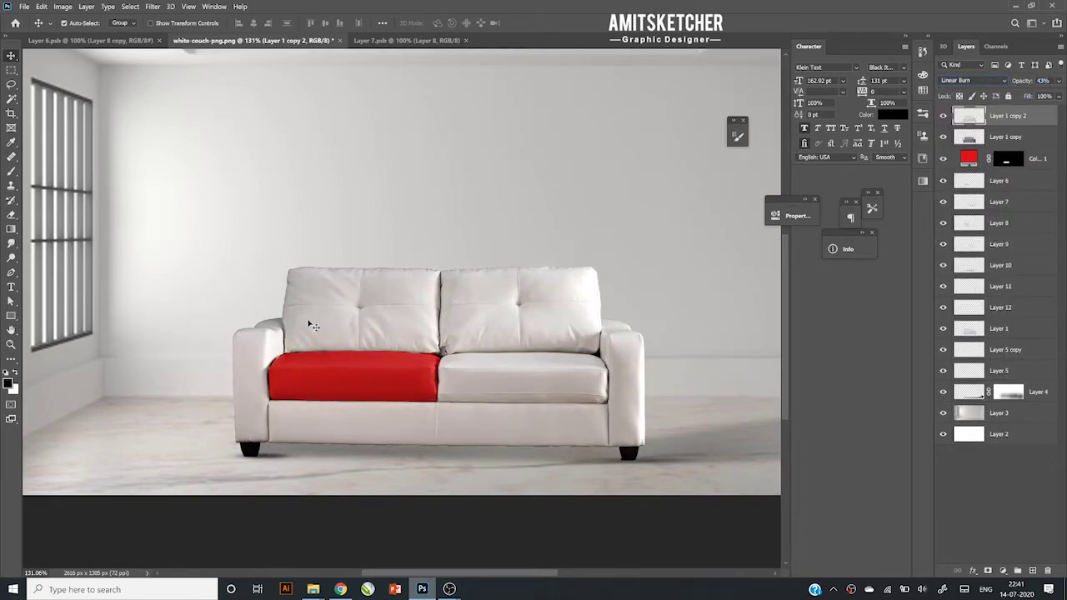
pyautogui.click(984, 181)
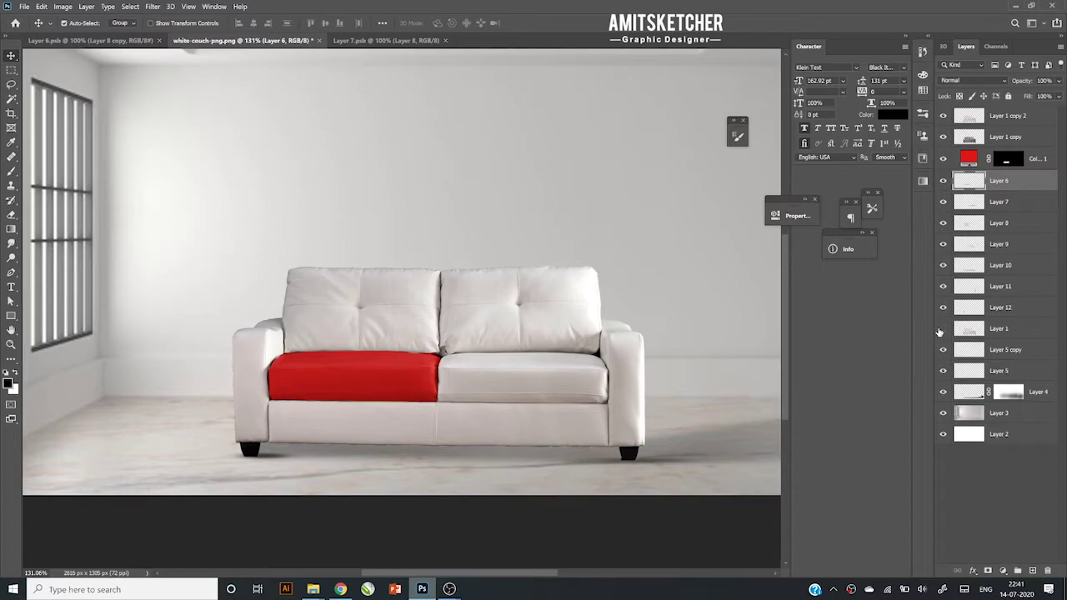
# - Fill the right seat cushion with red sampled from the left cushion, blended as Multiply
pyautogui.keyDown('ctrl'); pyautogui.click(969, 202); pyautogui.keyUp('ctrl')
pyautogui.click(1003, 571)
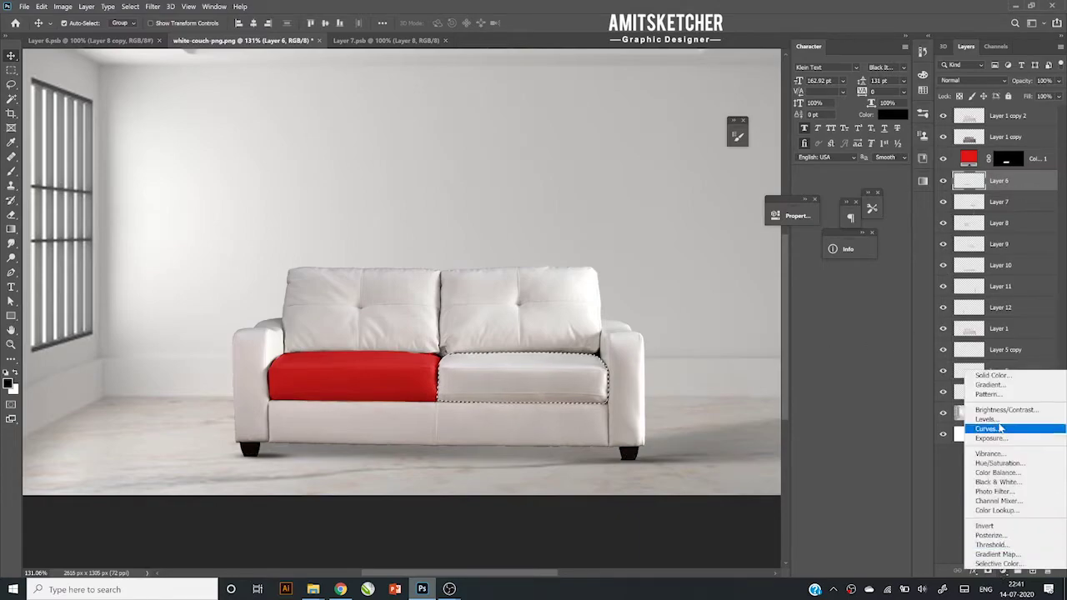
pyautogui.click(990, 385)
pyautogui.click(597, 174)
pyautogui.click(1002, 571)
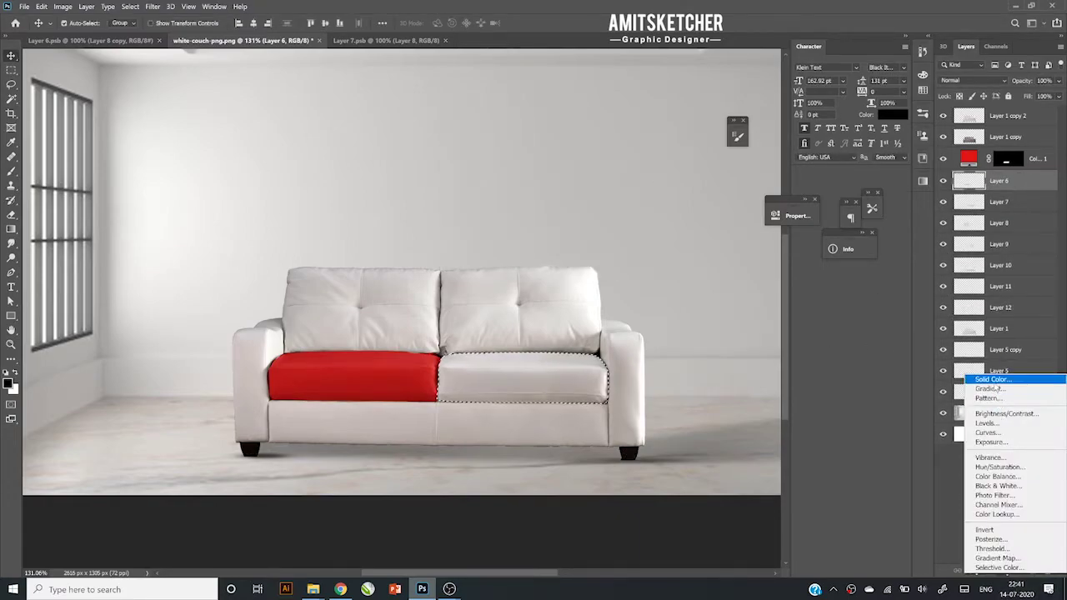
pyautogui.click(992, 379)
pyautogui.click(1019, 272)
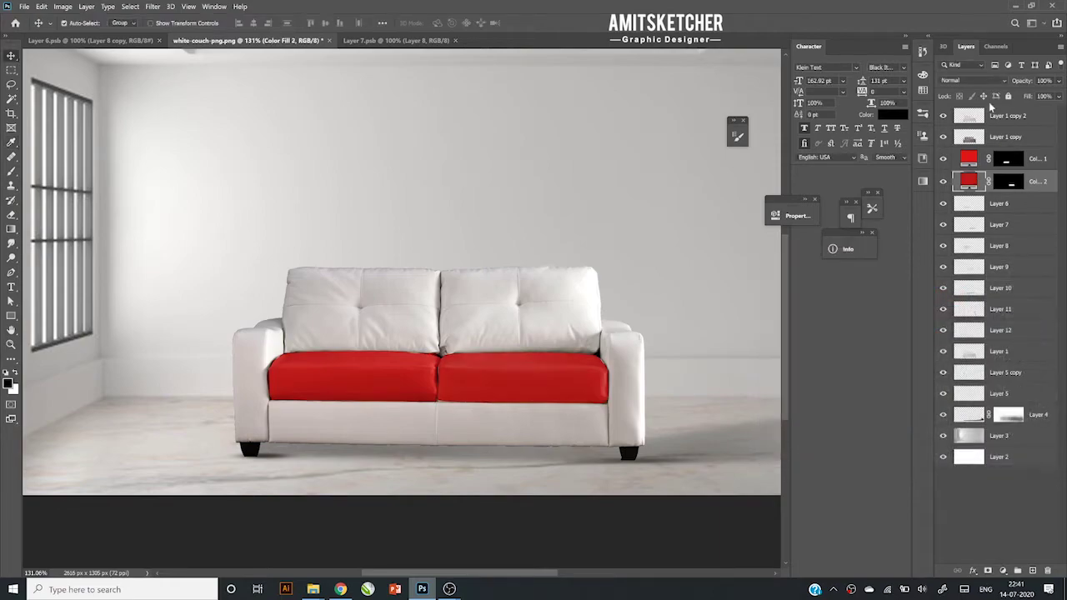
pyautogui.click(963, 80)
pyautogui.doubleClick(969, 180)
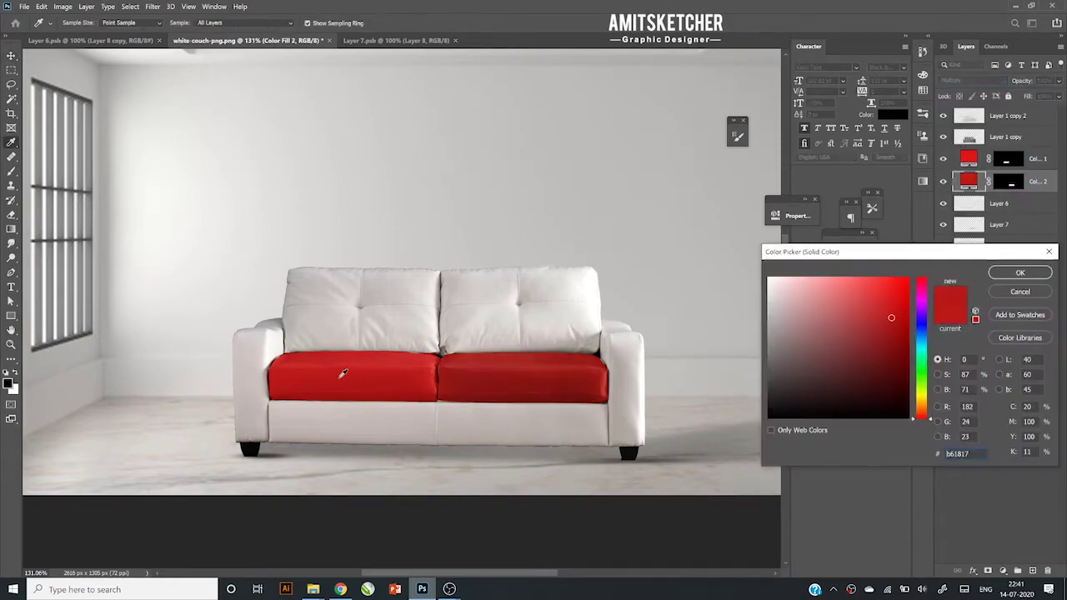
pyautogui.click(343, 375)
pyautogui.click(1020, 272)
pyautogui.hotkey('alt', '.')
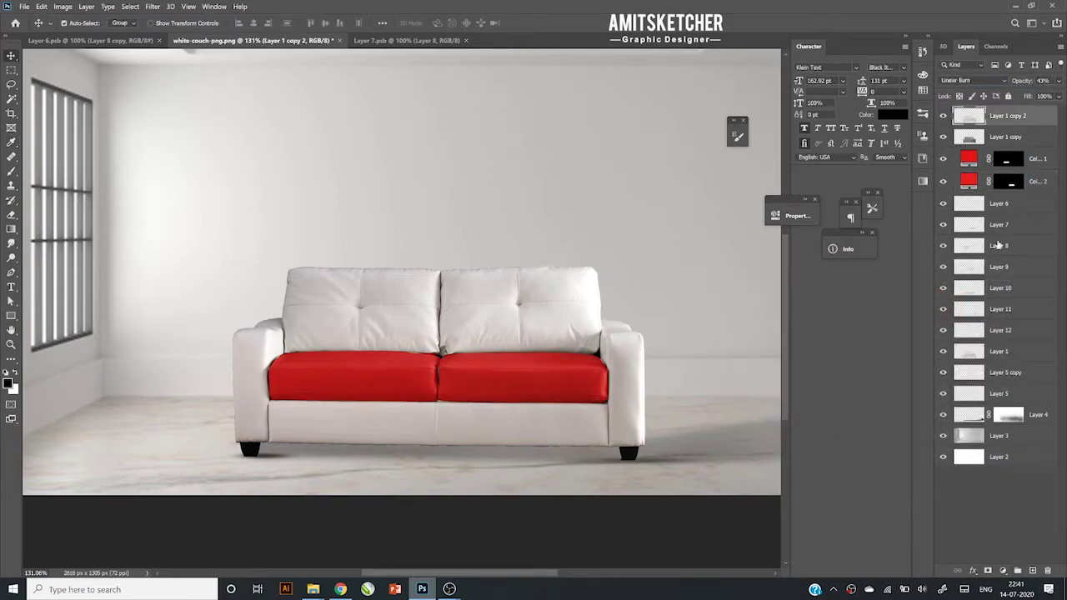
# - Add a dark blue Solid Color fill over the sofa base (Layer 10) in Multiply mode
pyautogui.click(970, 296)
pyautogui.click(1003, 571)
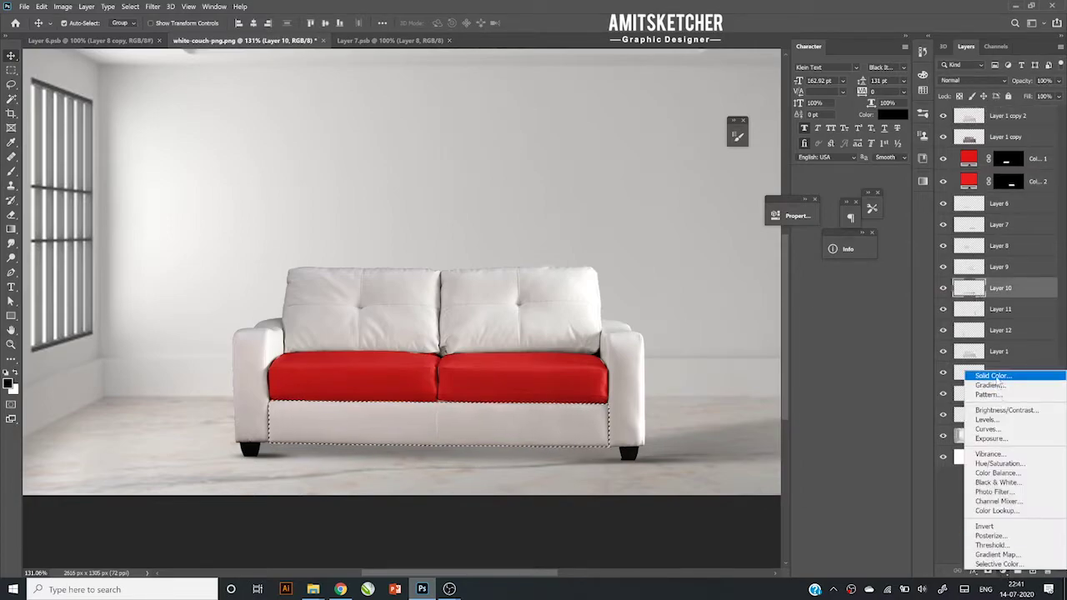
pyautogui.click(982, 375)
pyautogui.moveTo(924, 407); pyautogui.dragTo(923, 326)
pyautogui.click(884, 341)
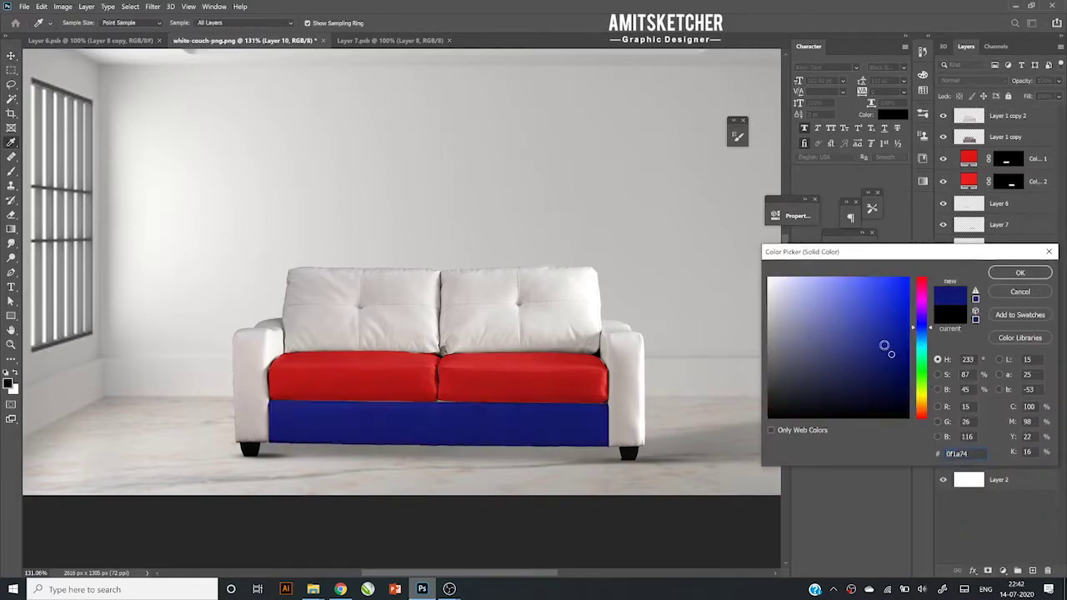
pyautogui.click(1019, 273)
pyautogui.click(971, 80)
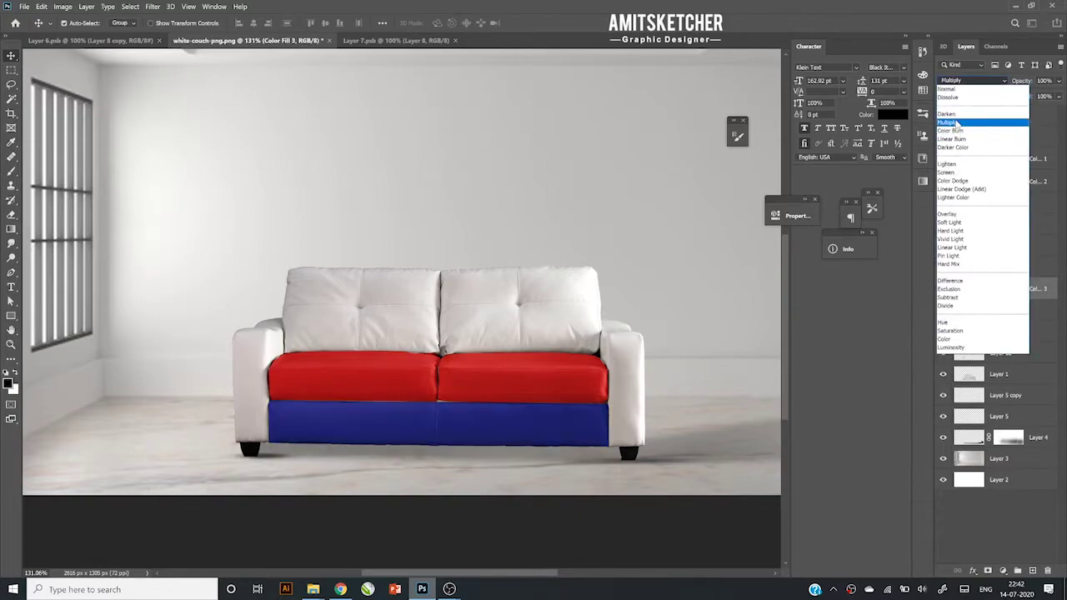
pyautogui.click(959, 113)
pyautogui.click(394, 317)
# - Add a red Solid Color fill blended Multiply to the left back cushion (Layer 8)
pyautogui.click(998, 246)
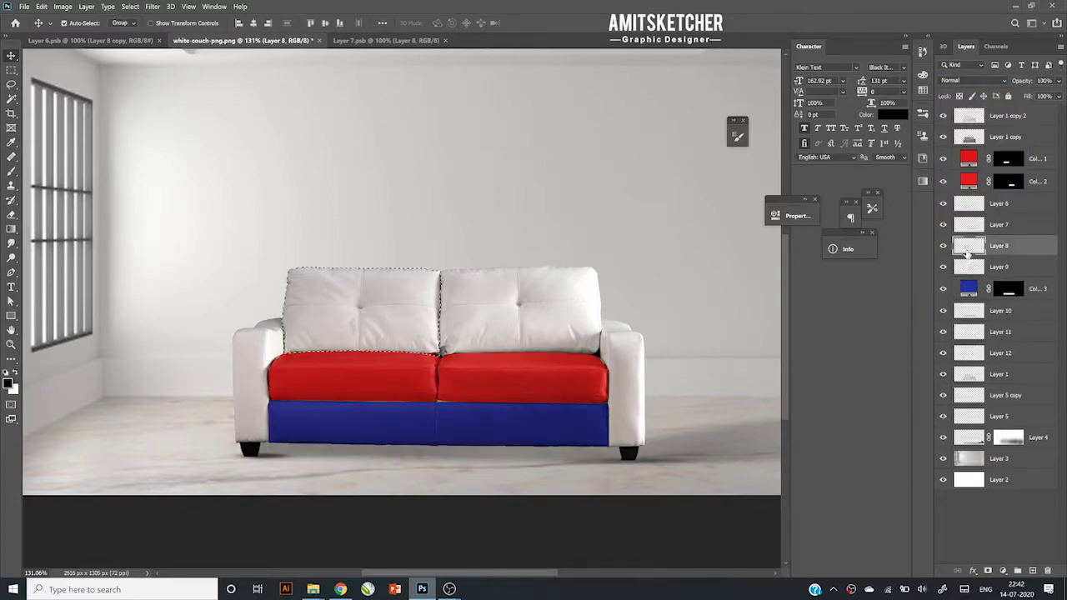
pyautogui.click(1003, 571)
pyautogui.click(983, 375)
pyautogui.click(853, 329)
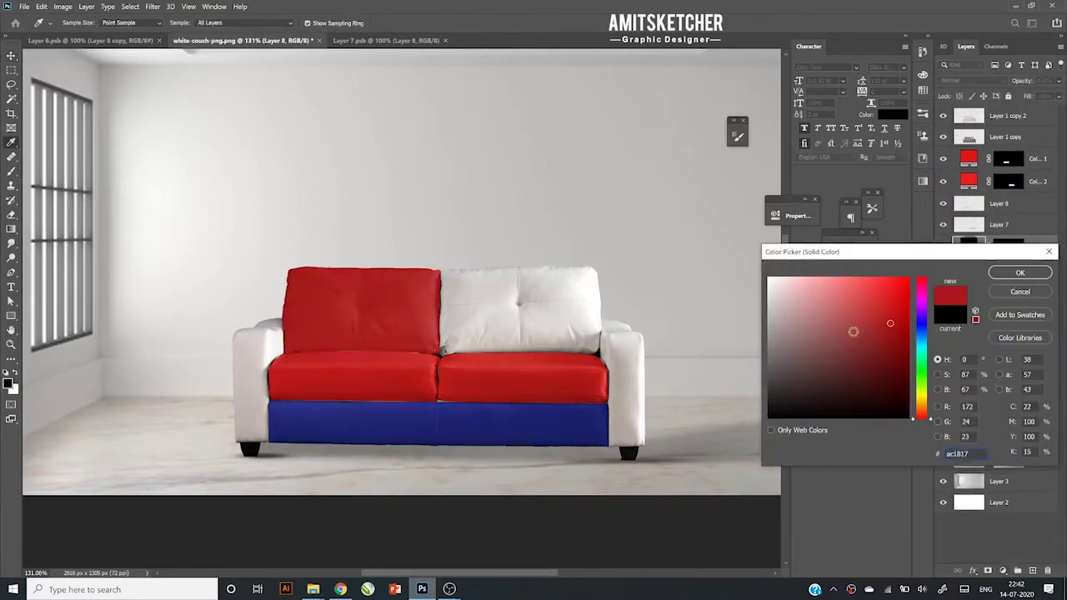
pyautogui.click(1019, 272)
pyautogui.click(971, 80)
pyautogui.click(967, 123)
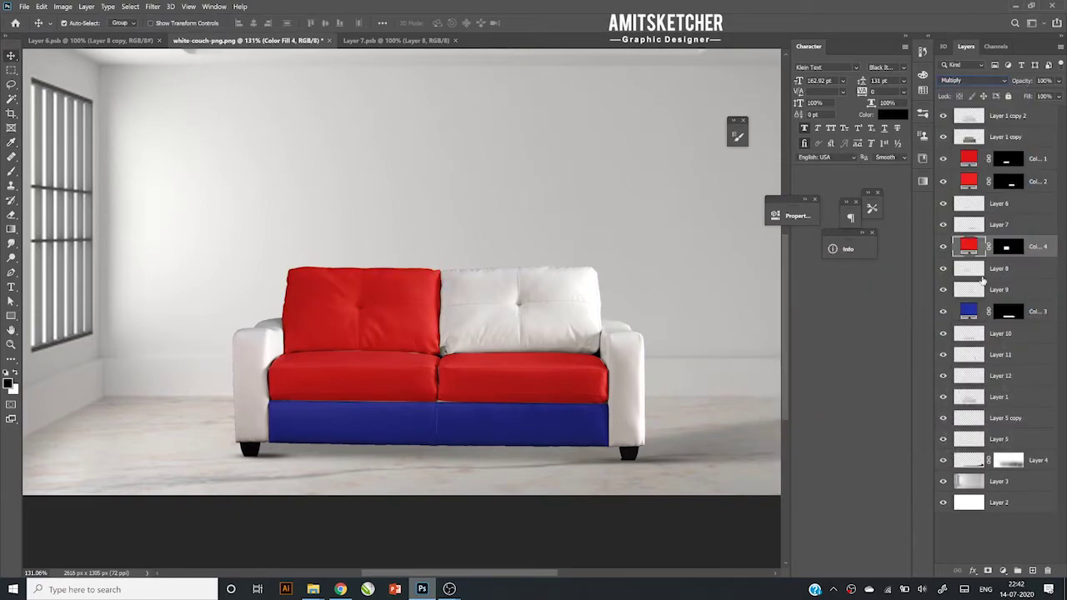
pyautogui.click(980, 268)
# - Add a red Solid Color fill to the right back cushion (Layer 9)
pyautogui.click(971, 225)
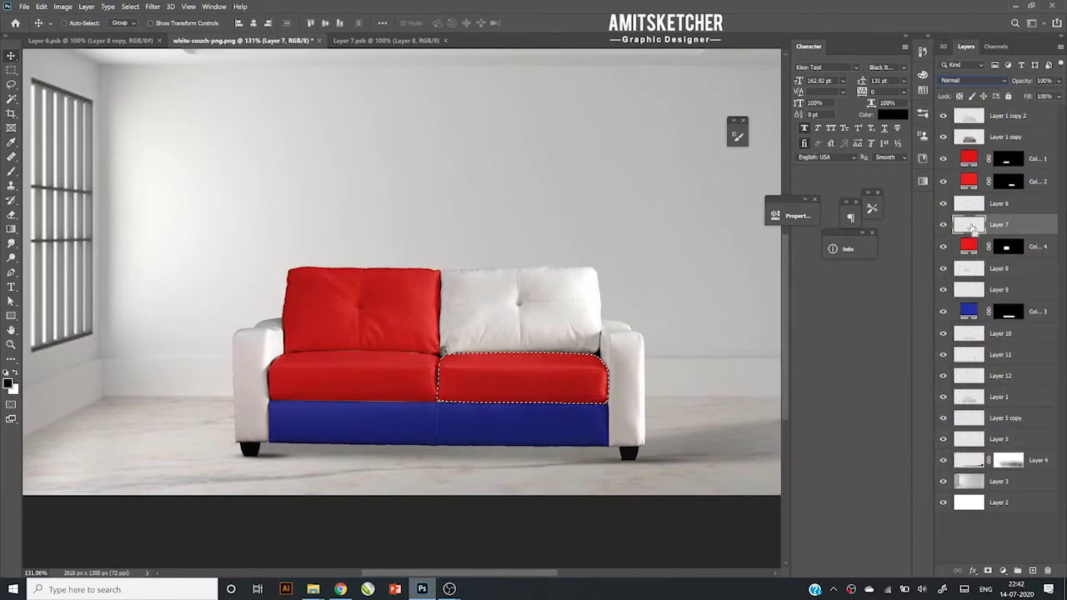
pyautogui.click(990, 292)
pyautogui.doubleClick(979, 292)
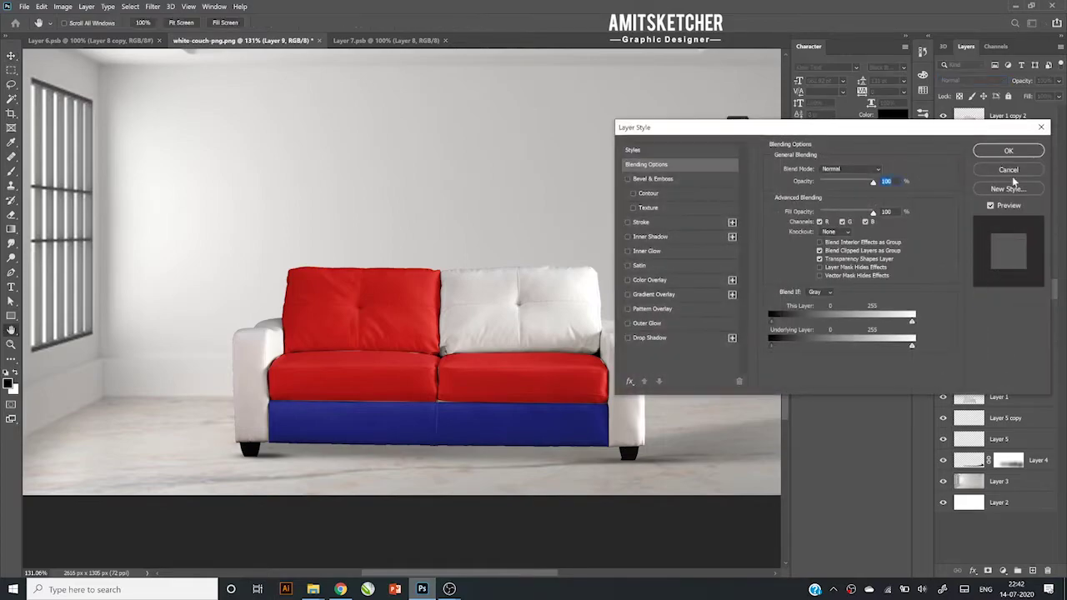
pyautogui.press('Escape')
pyautogui.keyDown('ctrl'); pyautogui.click(980, 292); pyautogui.keyUp('ctrl')
pyautogui.click(1003, 570)
pyautogui.click(992, 377)
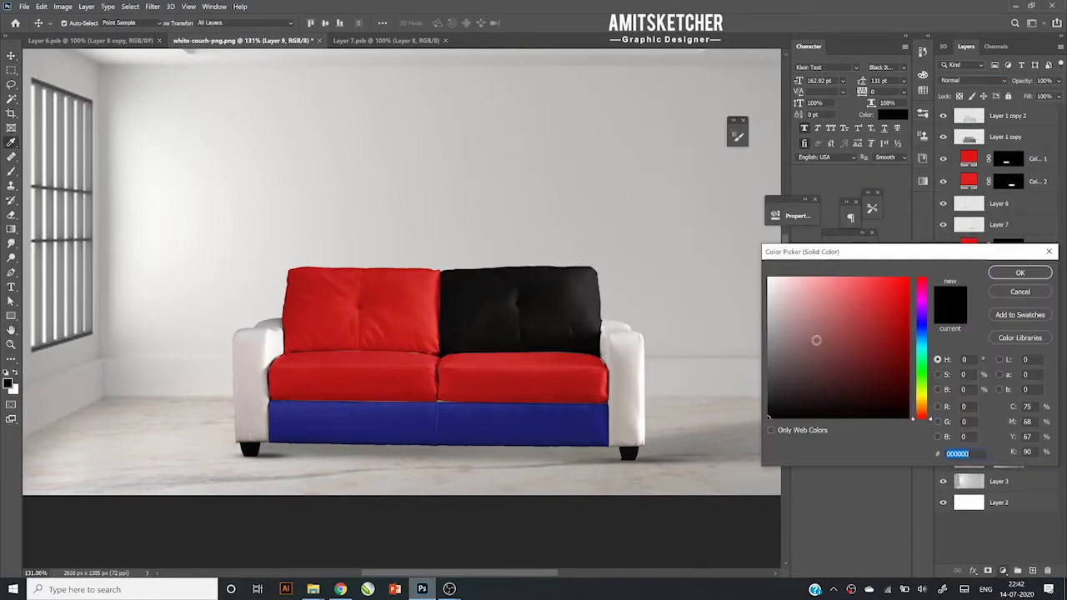
pyautogui.click(361, 308)
pyautogui.click(997, 273)
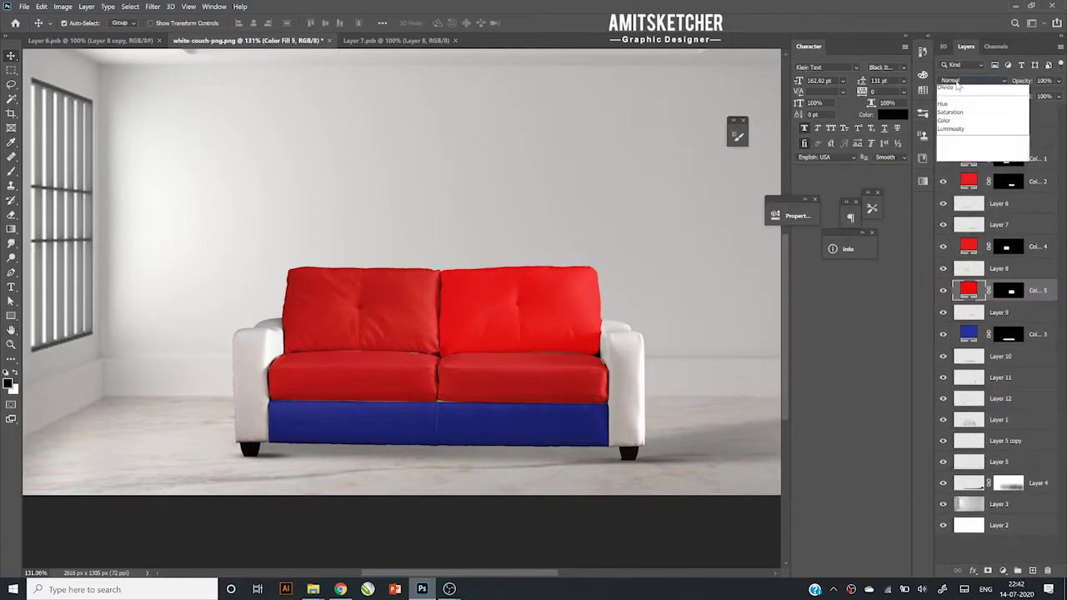
pyautogui.click(1001, 117)
# - Duplicate the sofa shading layer to the top at Linear Burn, 15% opacity
pyautogui.hotkey('ctrl', 'j')
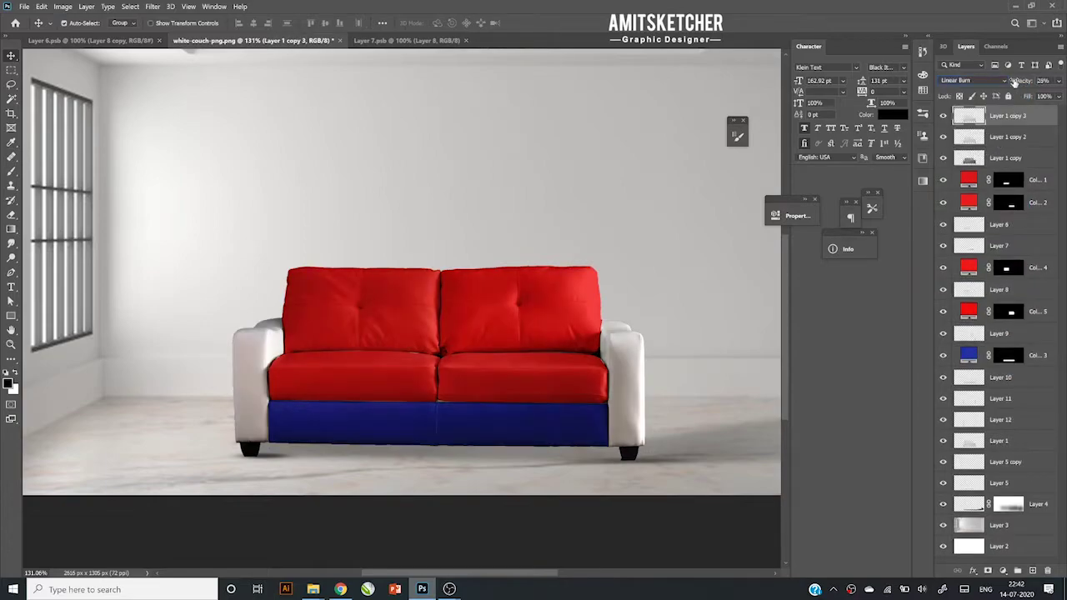
pyautogui.moveTo(1013, 81); pyautogui.dragTo(992, 81)
pyautogui.click(441, 333)
pyautogui.click(649, 379)
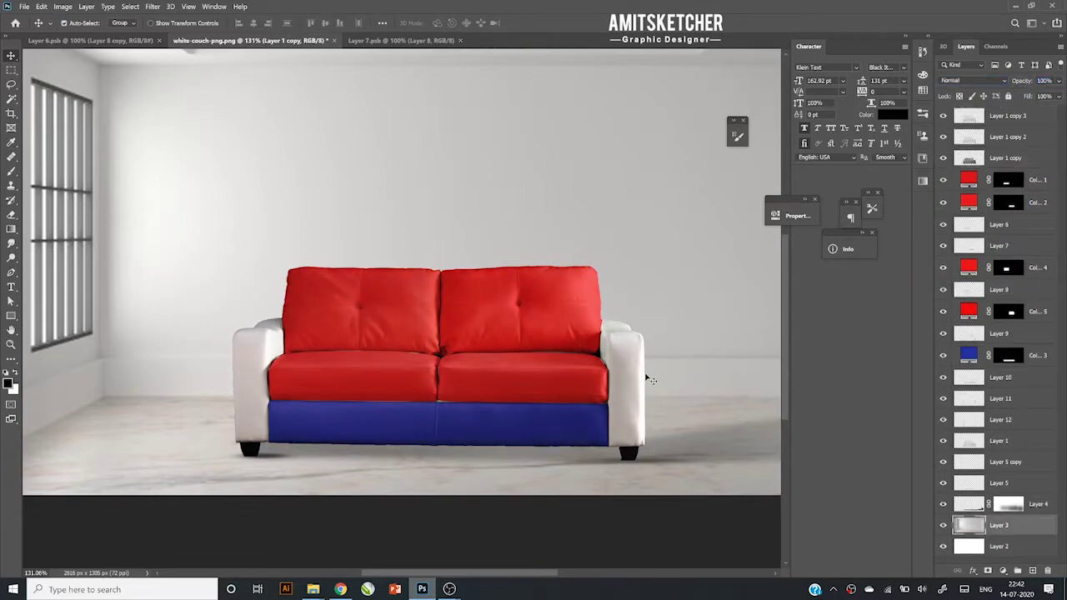
pyautogui.scroll(-2, 650, 375)
pyautogui.scroll(3, 659, 350)
pyautogui.click(692, 396)
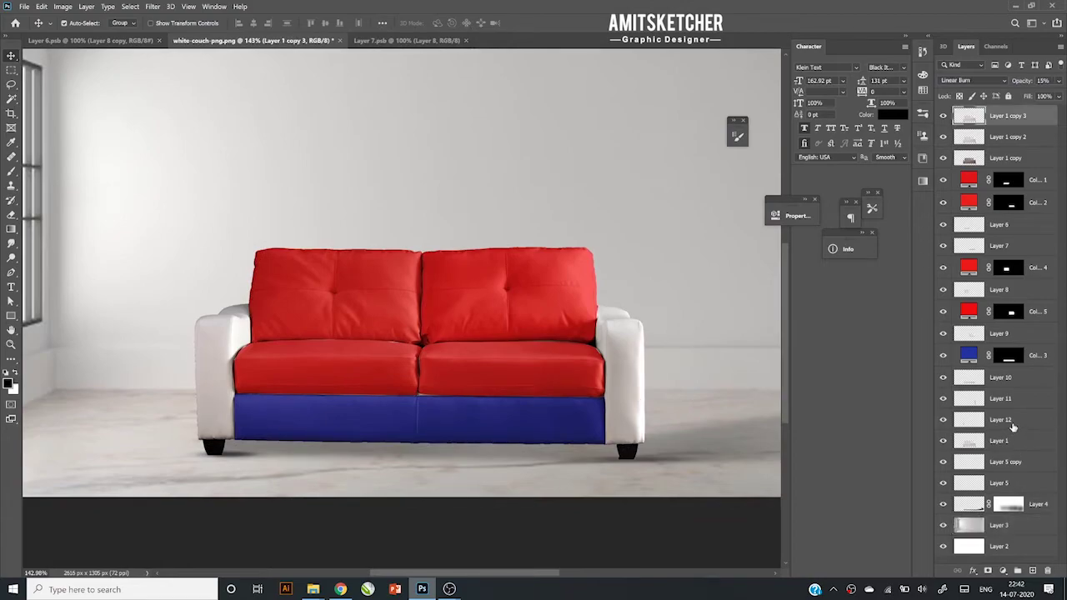
# - Fill the left arm (Layer 12) with blue sampled from the sofa base, blended Multiply
pyautogui.click(1000, 420)
pyautogui.click(1003, 571)
pyautogui.click(976, 372)
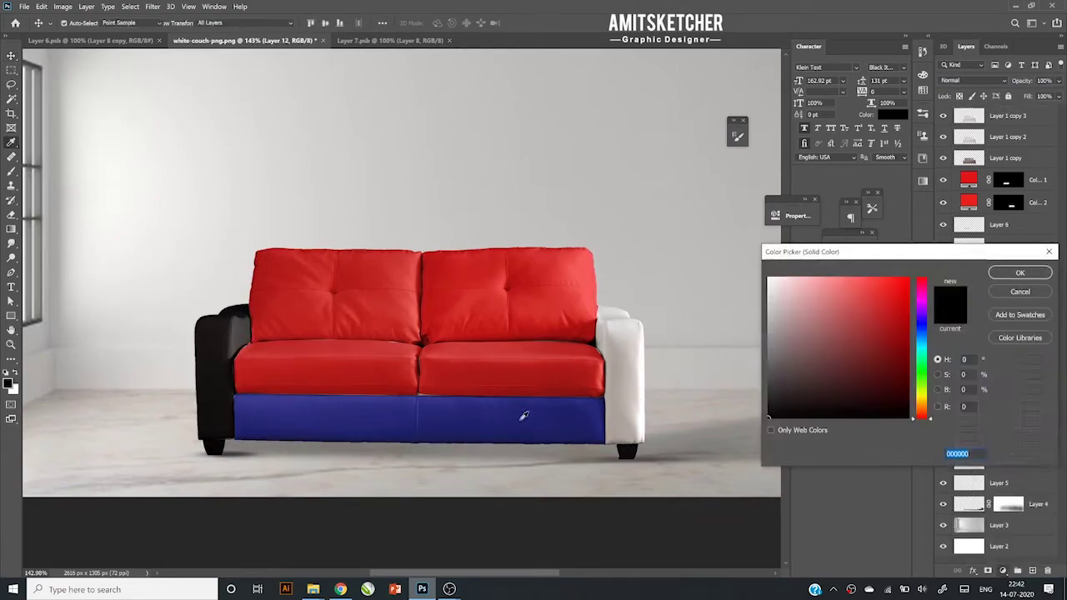
pyautogui.click(523, 415)
pyautogui.click(1011, 275)
pyautogui.click(974, 80)
pyautogui.click(975, 117)
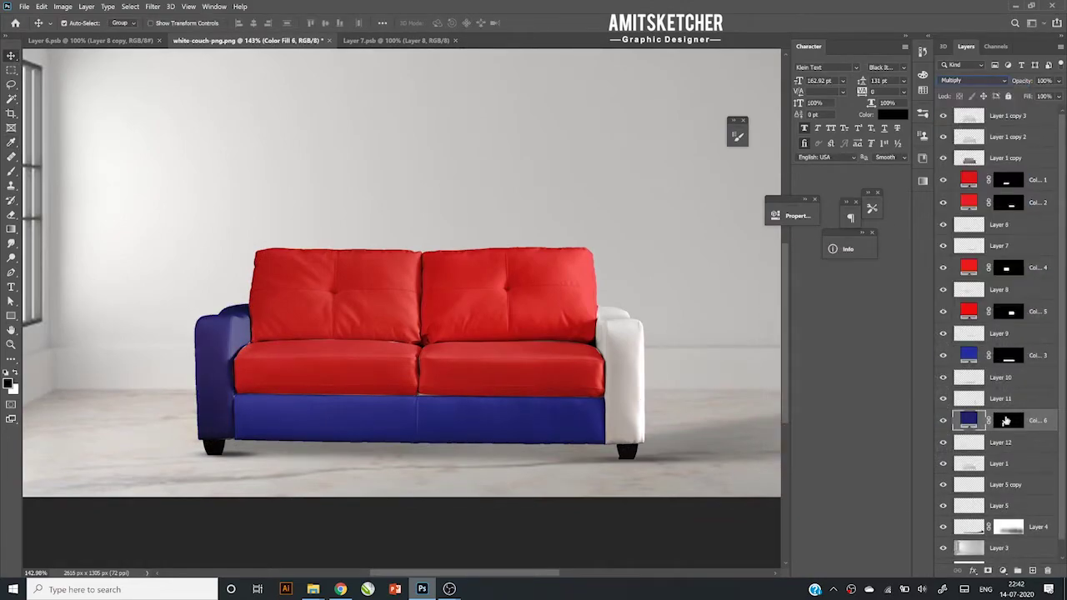
# - Fill the right arm (Layer 11) with a purple-blue Solid Color, blended Multiply
pyautogui.click(1000, 399)
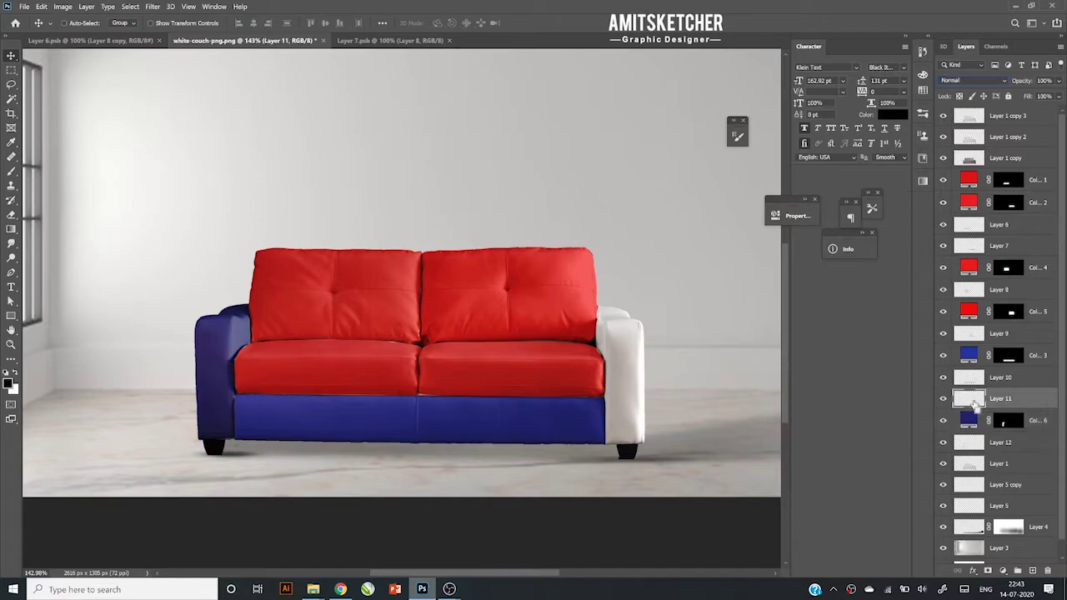
pyautogui.click(1003, 570)
pyautogui.click(984, 377)
pyautogui.click(213, 367)
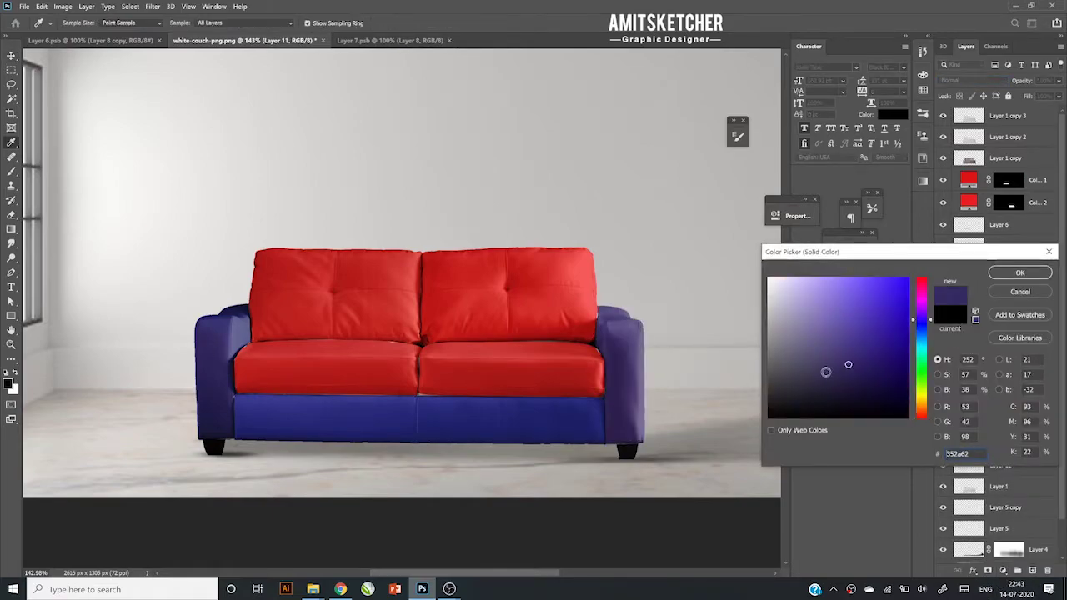
pyautogui.click(869, 358)
pyautogui.click(1019, 273)
pyautogui.click(975, 80)
pyautogui.click(975, 117)
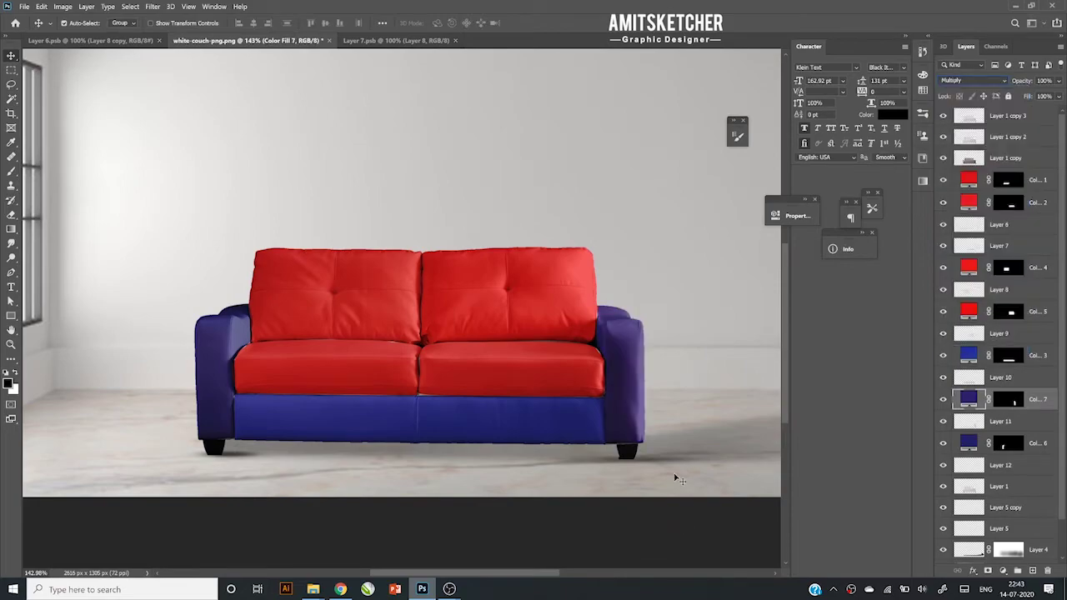
pyautogui.click(680, 479)
pyautogui.scroll(-3, 679, 479)
pyautogui.scroll(1, 679, 479)
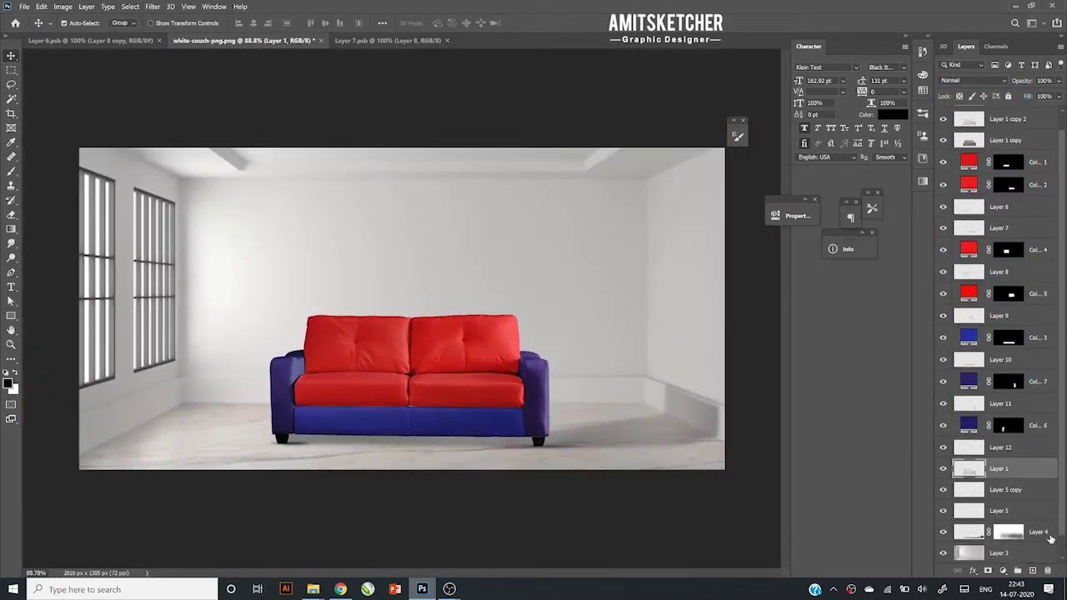
# - Add a yellow Solid Color fill blended Multiply at 7% opacity
pyautogui.click(1003, 570)
pyautogui.click(997, 376)
pyautogui.click(925, 401)
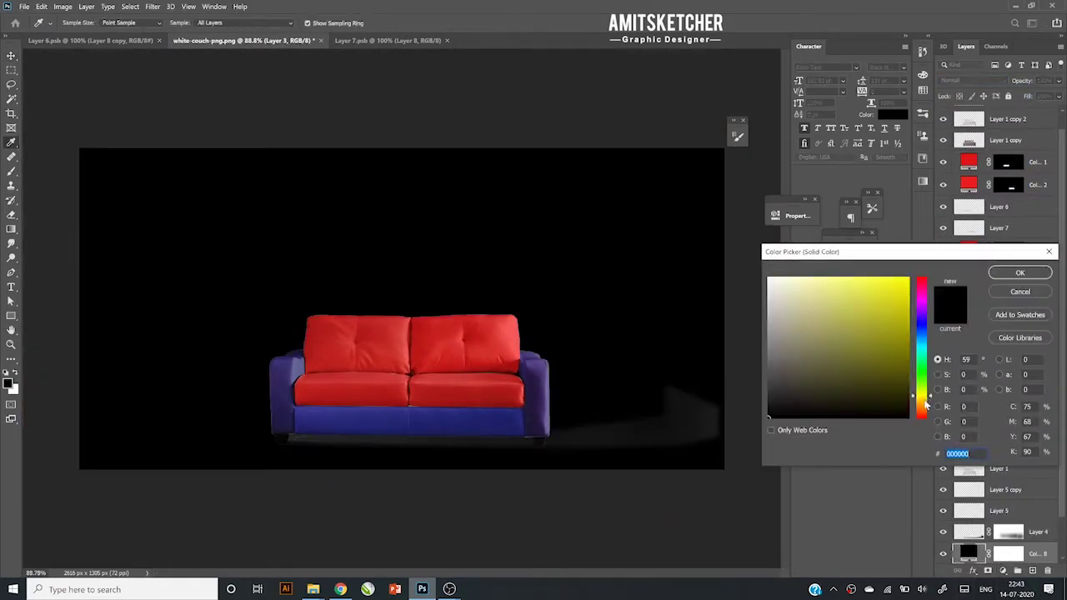
pyautogui.click(874, 290)
pyautogui.click(1019, 272)
pyautogui.click(960, 77)
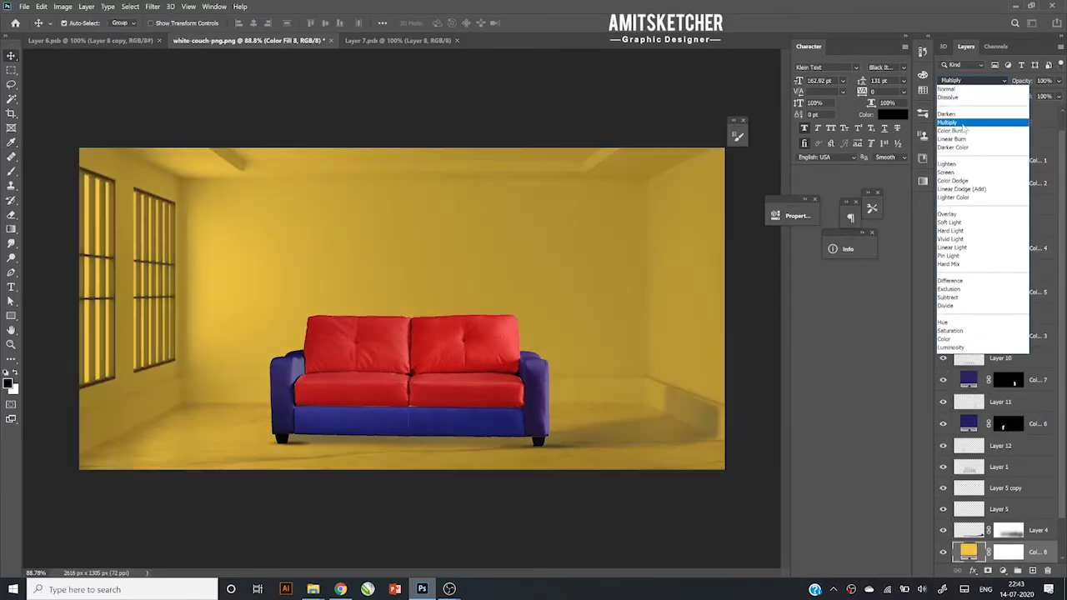
pyautogui.click(965, 123)
pyautogui.moveTo(1021, 80); pyautogui.dragTo(546, 228)
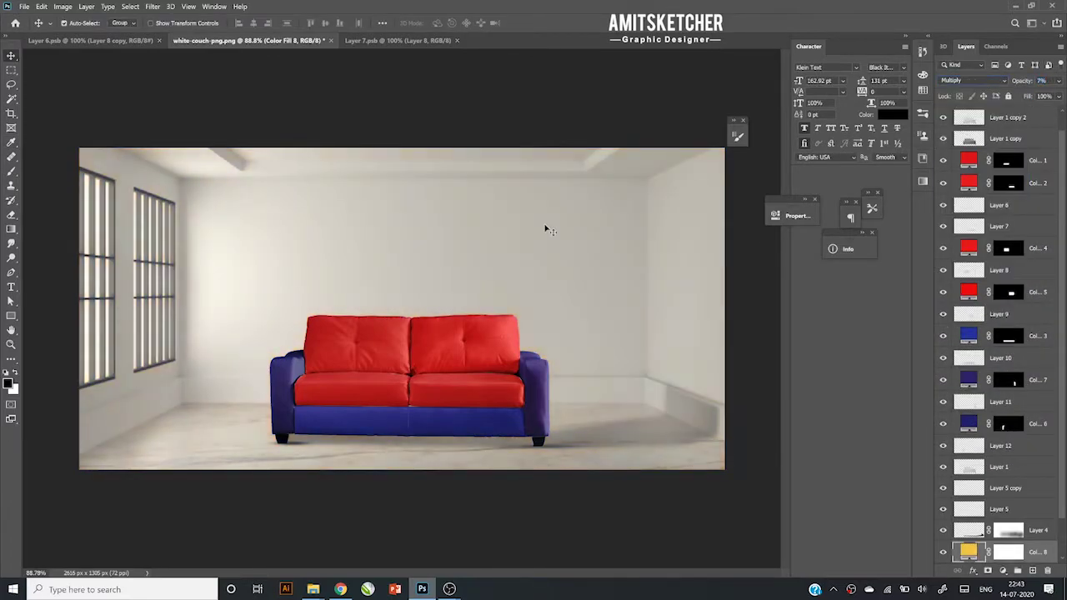
pyautogui.hotkey('ctrl', '+')
pyautogui.scroll(-3, 715, 422)
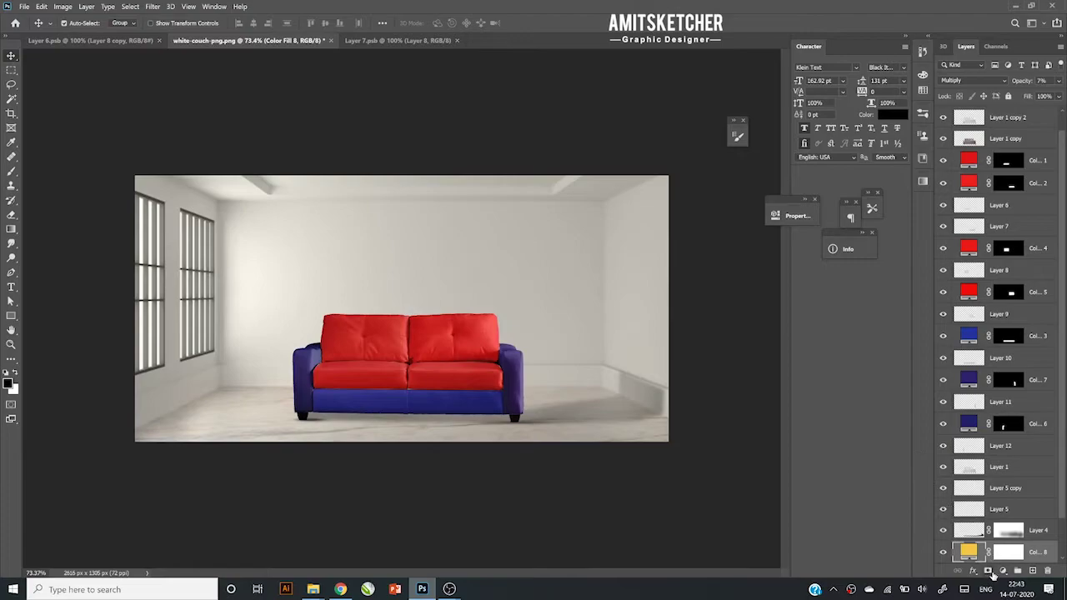
# - Add a white Solid Color fill and soft-brush its mask to reveal the walls and window
pyautogui.click(1001, 572)
pyautogui.click(984, 377)
pyautogui.click(770, 278)
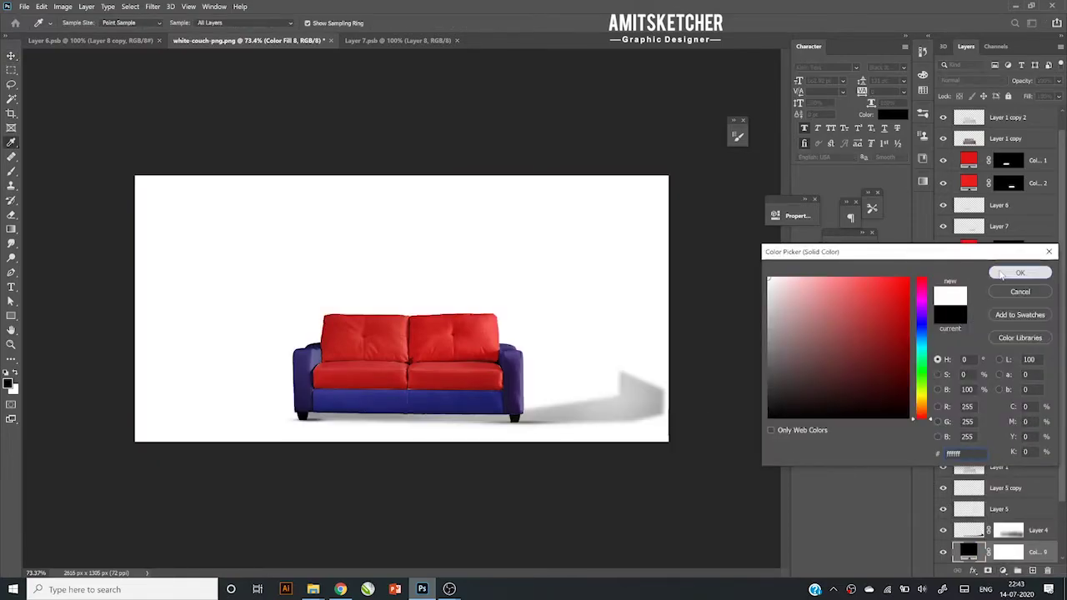
pyautogui.click(1003, 275)
pyautogui.keyDown('alt'); pyautogui.click(1011, 555); pyautogui.keyUp('alt')
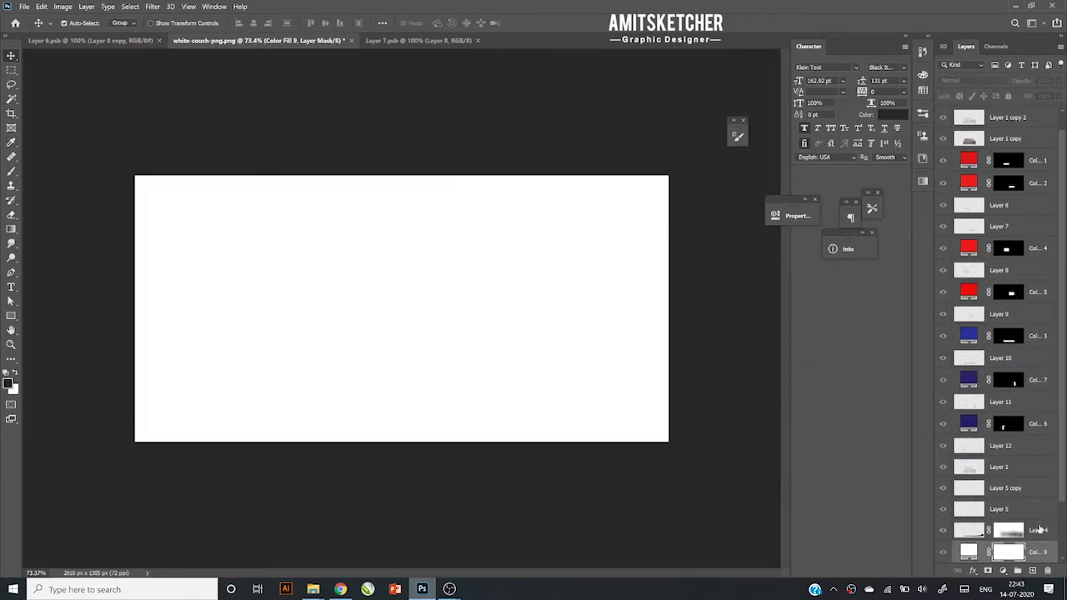
pyautogui.keyDown('alt'); pyautogui.click(1011, 554); pyautogui.keyUp('alt')
pyautogui.press('b')
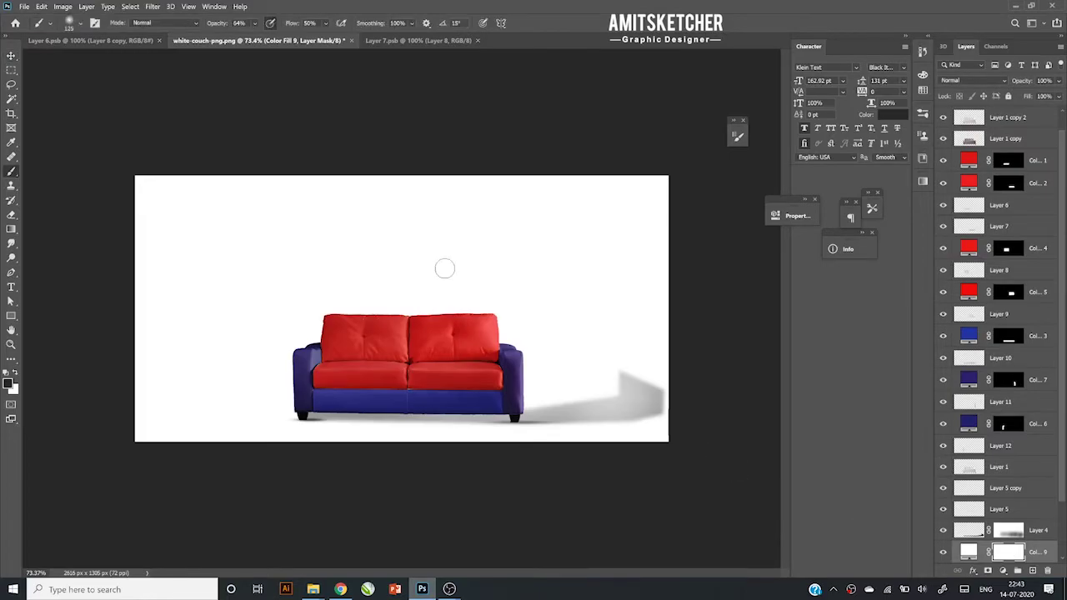
pyautogui.moveTo(454, 250); pyautogui.dragTo(475, 208)
pyautogui.moveTo(704, 373)
pyautogui.mouseDown()
pyautogui.moveTo(655, 281)
pyautogui.moveTo(171, 412)
pyautogui.moveTo(72, 358)
pyautogui.moveTo(713, 408)
pyautogui.moveTo(324, 161)
pyautogui.moveTo(519, 178)
pyautogui.moveTo(328, 508)
pyautogui.mouseUp()
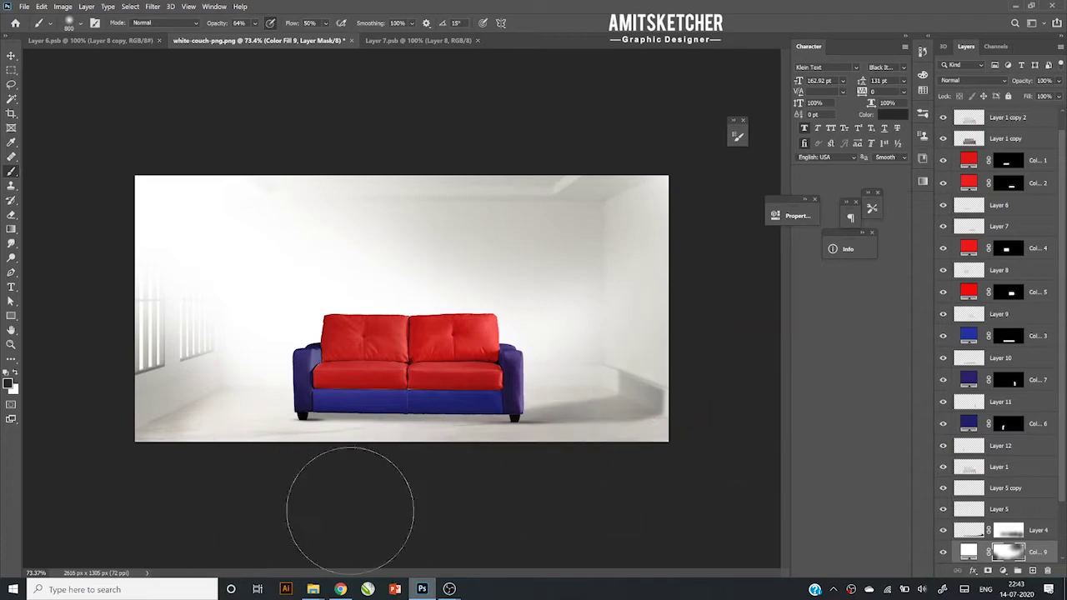
# - Change the top sofa copy's blend mode and opacity
pyautogui.press('v')
pyautogui.scroll(-2, 422, 460)
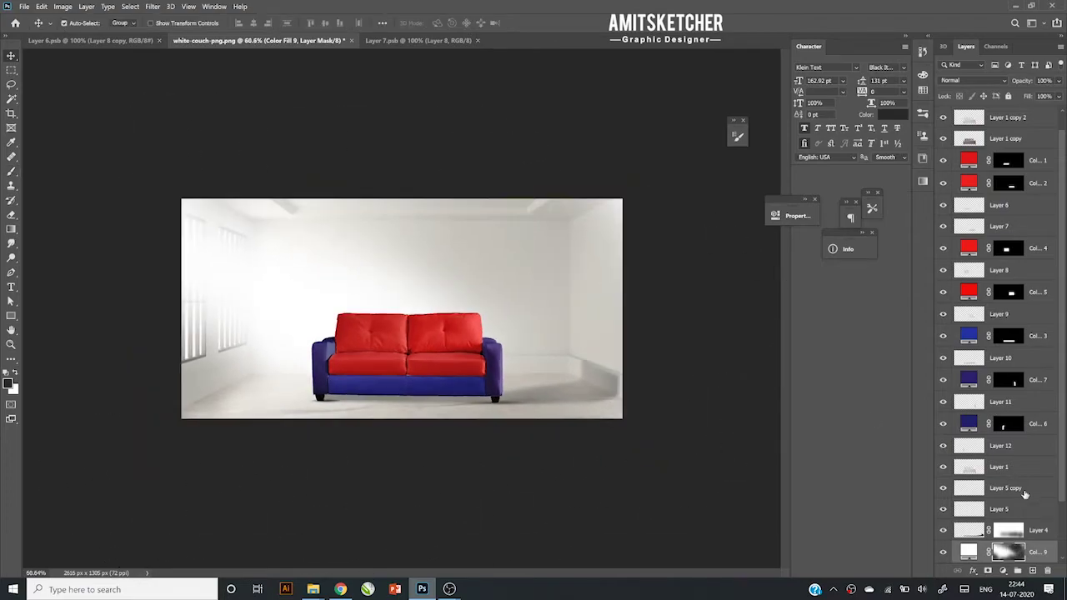
pyautogui.click(957, 80)
pyautogui.click(967, 214)
pyautogui.press('3')
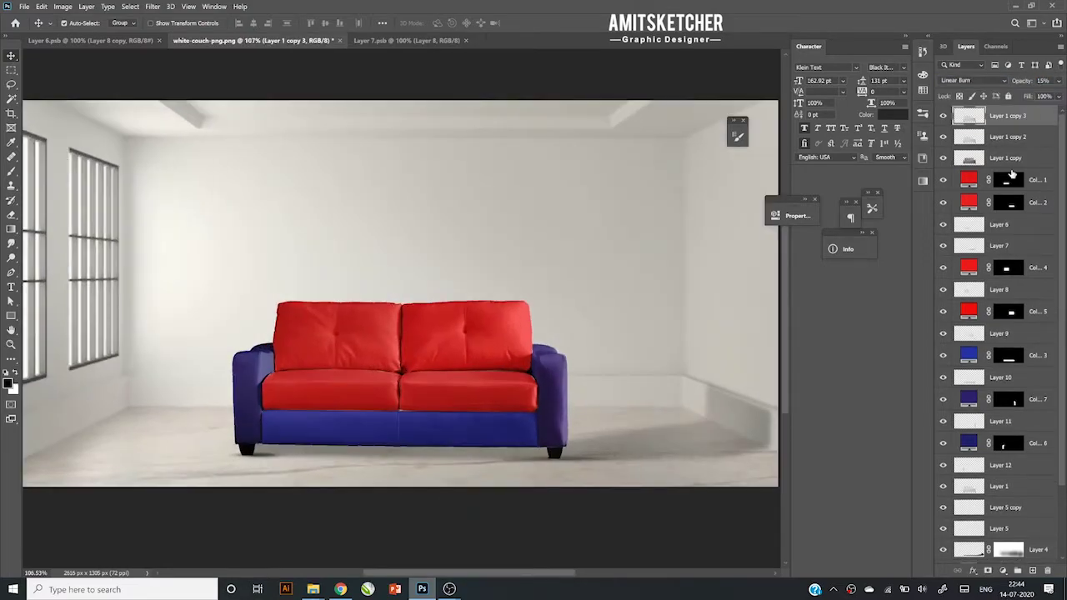
# - Select a rectangle around the left back cushion
pyautogui.click(1009, 272)
pyautogui.keyDown('ctrl'); pyautogui.click(1005, 281); pyautogui.keyUp('ctrl')
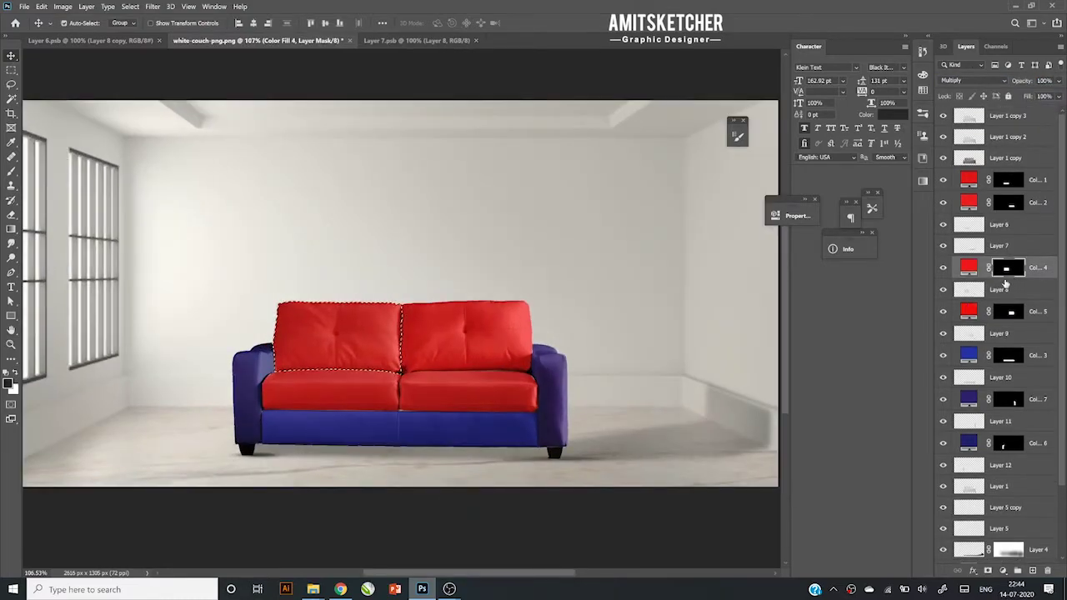
pyautogui.click(9, 73)
pyautogui.scroll(3, 312, 422)
pyautogui.moveTo(311, 422); pyautogui.dragTo(353, 375)
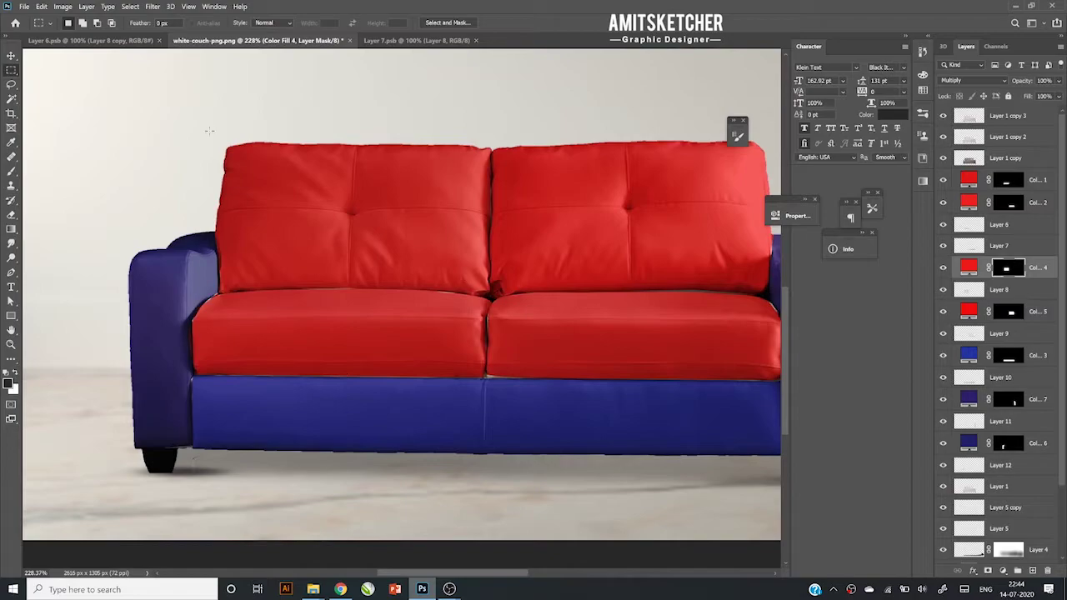
pyautogui.moveTo(212, 131); pyautogui.dragTo(493, 302)
# - Fill the rectangle with light blue on a new Layer 13
pyautogui.click(1032, 570)
pyautogui.click(9, 384)
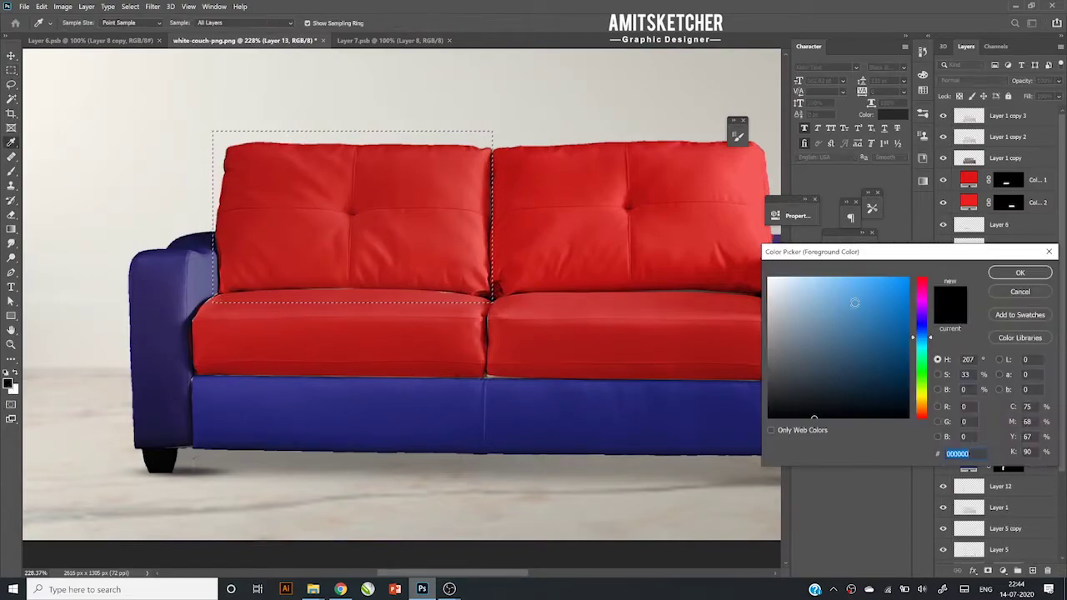
pyautogui.click(1019, 269)
pyautogui.hotkey('alt', 'BackSpace')
pyautogui.hotkey('ctrl', 'd')
pyautogui.press('v')
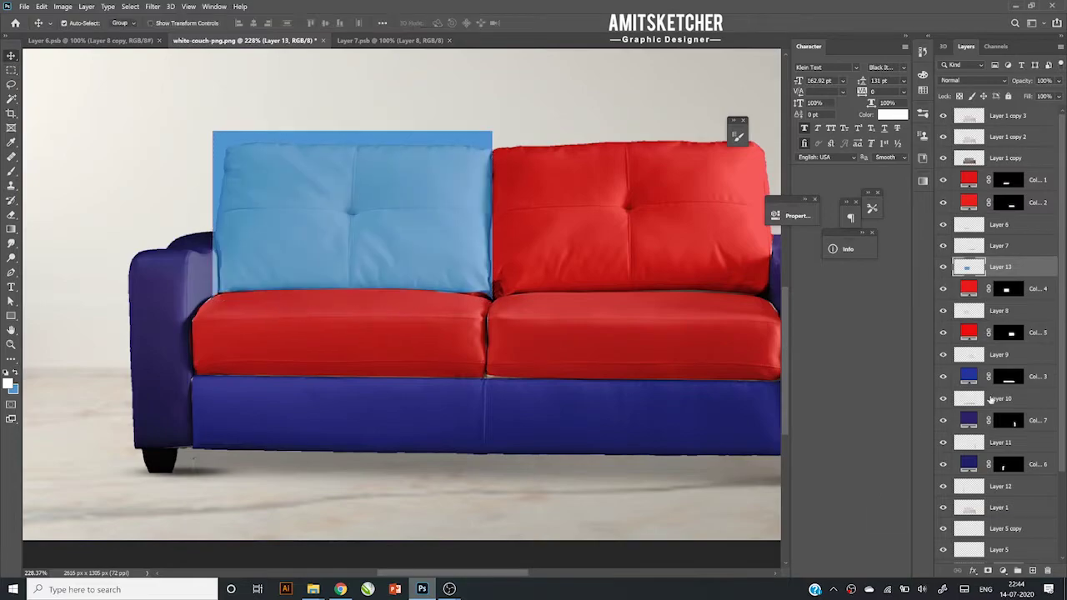
# - Make Layer 13 a cushion-masked smart object, set Color Fill 4 white, and open its contents
pyautogui.keyDown('ctrl'); pyautogui.click(1006, 294); pyautogui.keyUp('ctrl')
pyautogui.rightClick(1009, 268)
pyautogui.click(1003, 245)
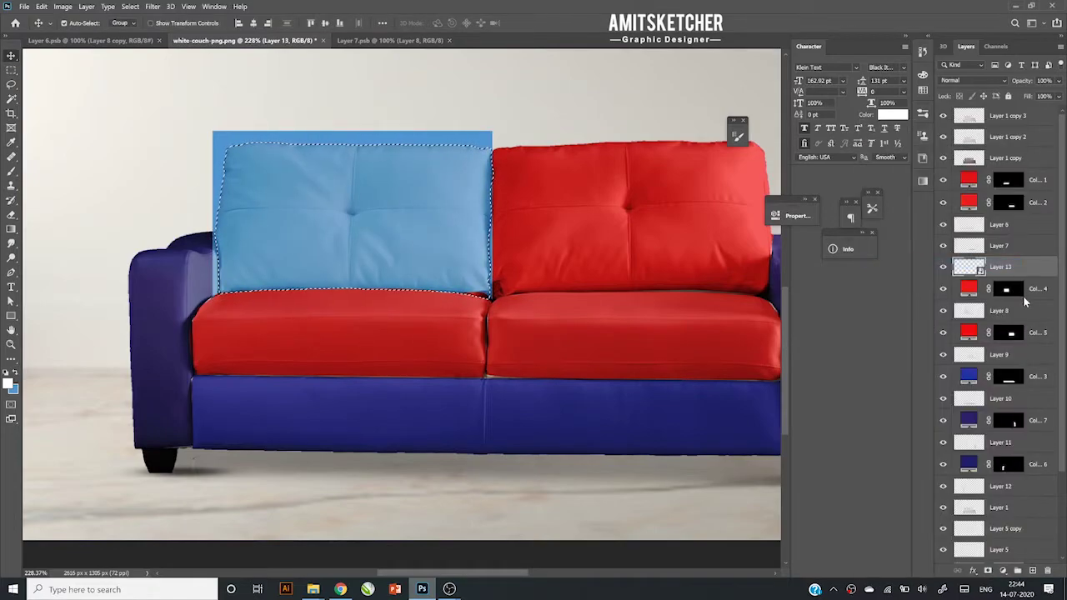
pyautogui.click(1003, 571)
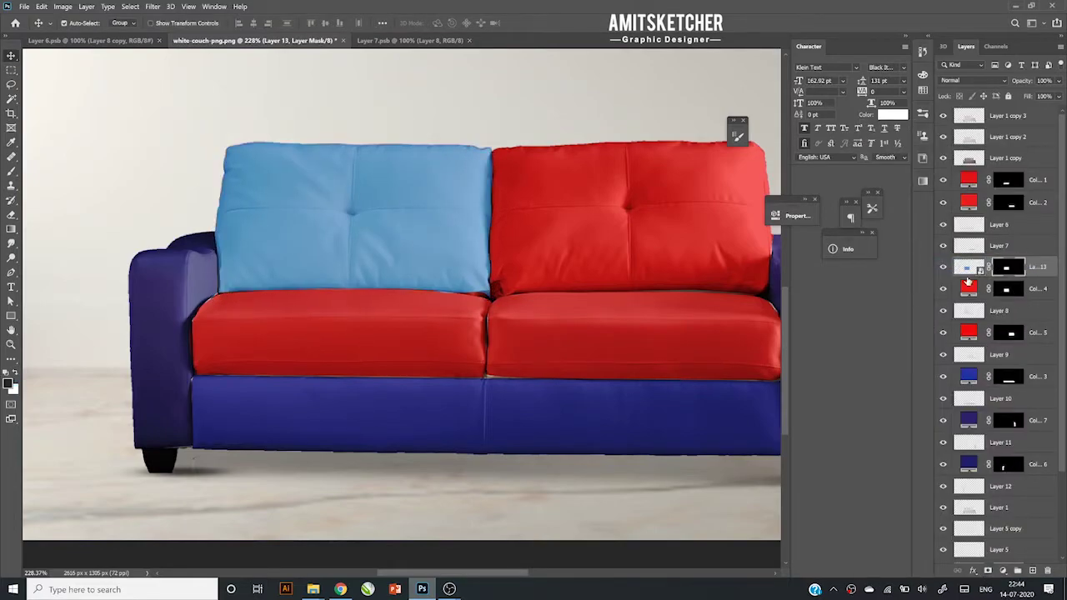
pyautogui.doubleClick(969, 285)
pyautogui.click(771, 280)
pyautogui.click(1047, 278)
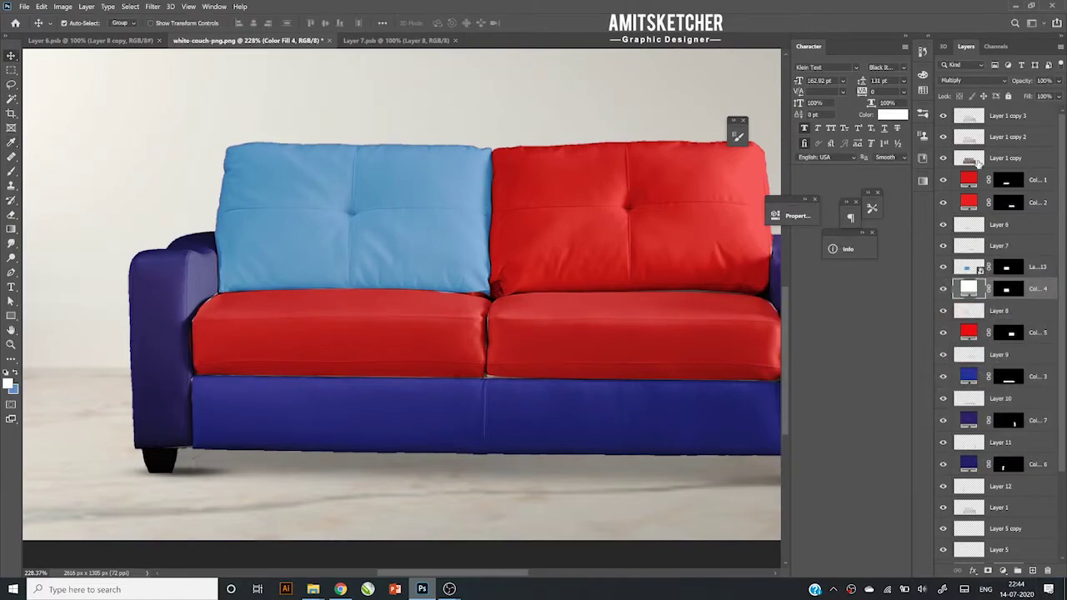
pyautogui.doubleClick(981, 272)
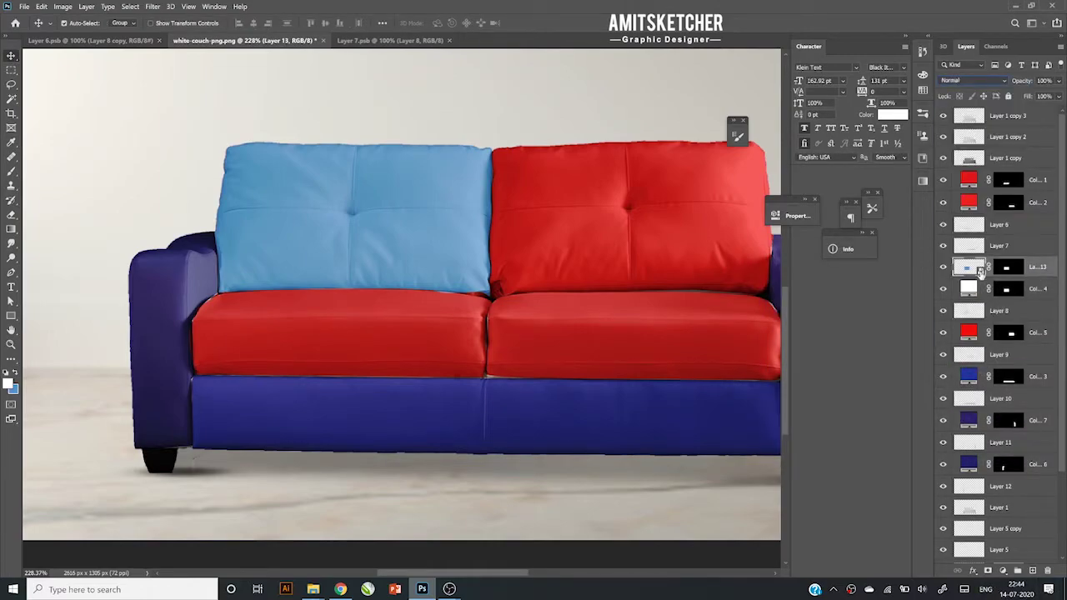
pyautogui.click(455, 41)
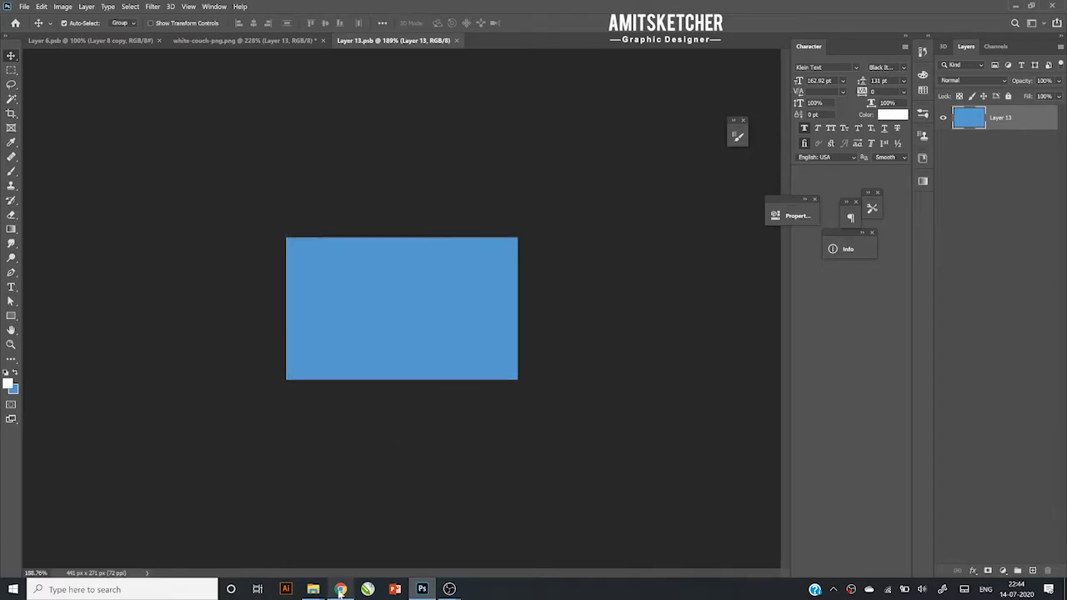
# - Paste the floral image into Layer 13.psb, scale it to cover the canvas, and save
pyautogui.click(340, 589)
pyautogui.hotkey('alt', 'Tab')
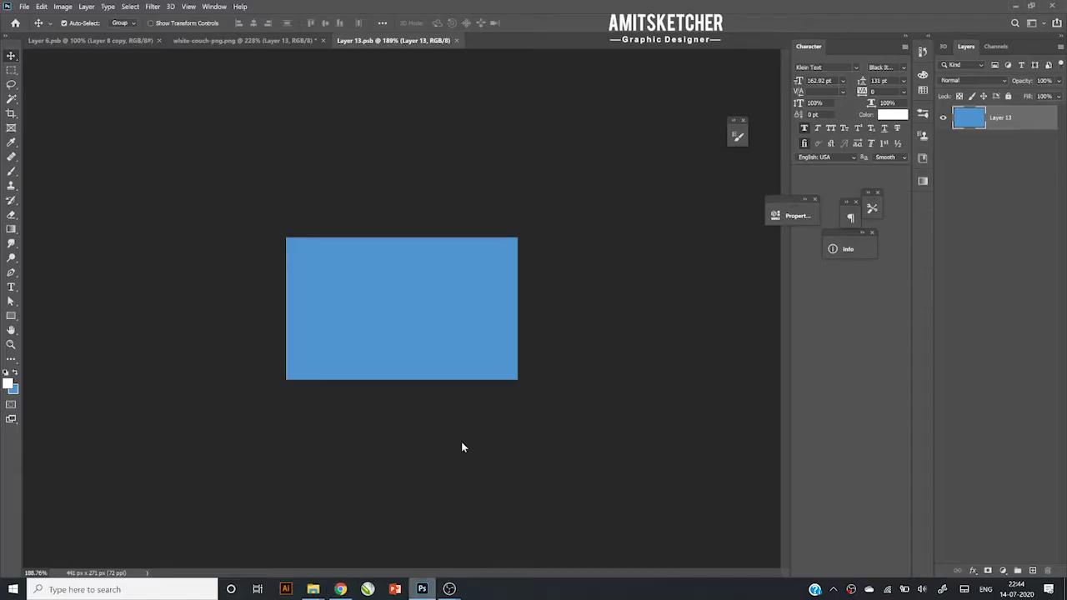
pyautogui.hotkey('ctrl', 'v')
pyautogui.hotkey('ctrl', 't')
pyautogui.moveTo(367, 294); pyautogui.dragTo(376, 293)
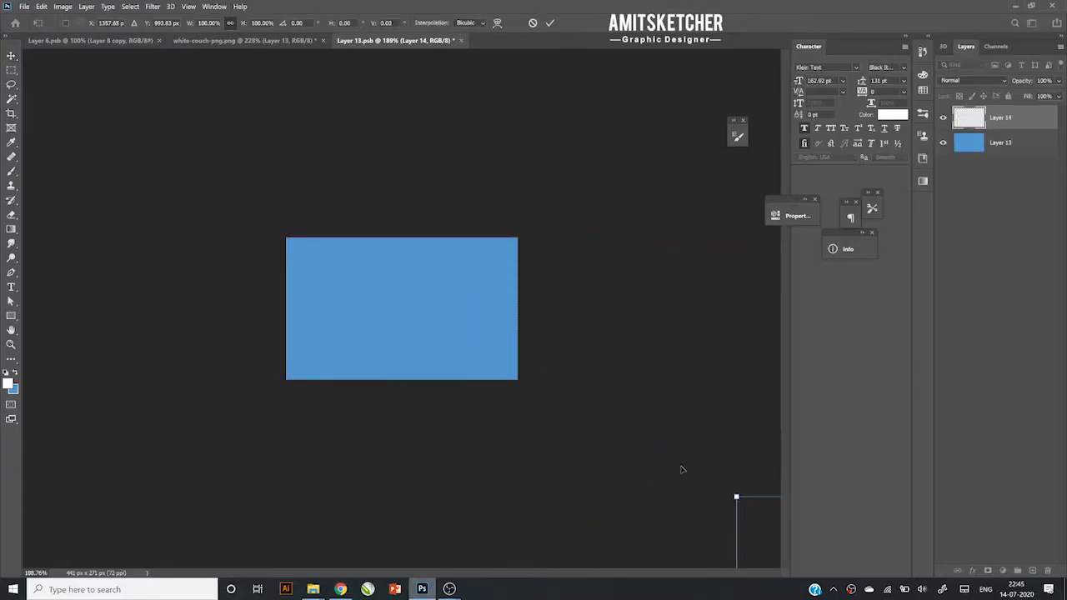
pyautogui.moveTo(292, 239); pyautogui.dragTo(500, 448)
pyautogui.moveTo(722, 599)
pyautogui.mouseDown()
pyautogui.moveTo(499, 454)
pyautogui.moveTo(526, 487)
pyautogui.mouseUp()
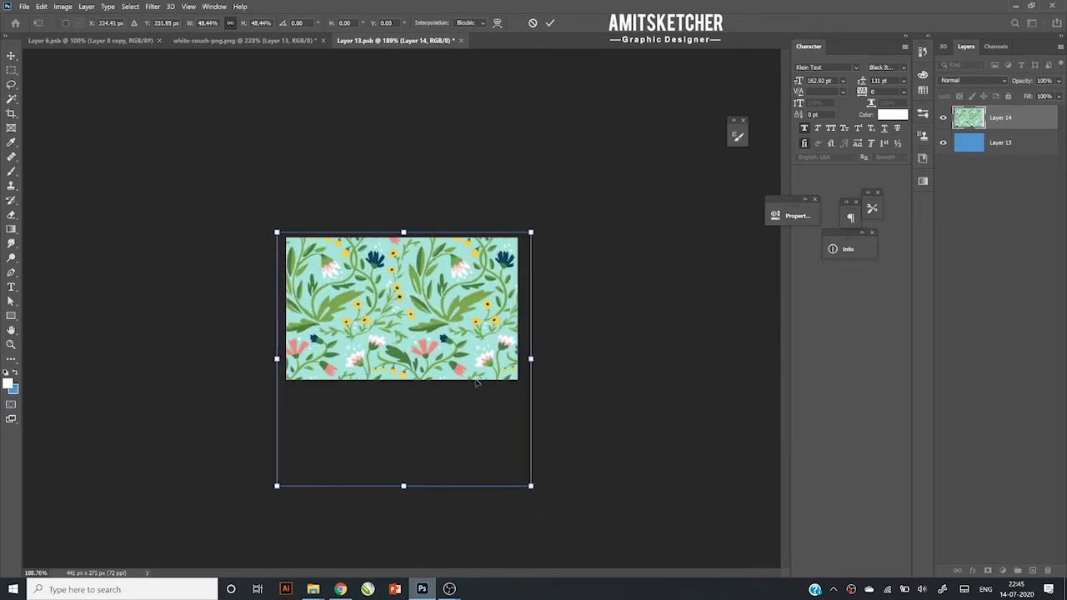
pyautogui.moveTo(417, 417); pyautogui.dragTo(414, 381)
pyautogui.press('Return')
pyautogui.click(24, 6)
pyautogui.click(48, 126)
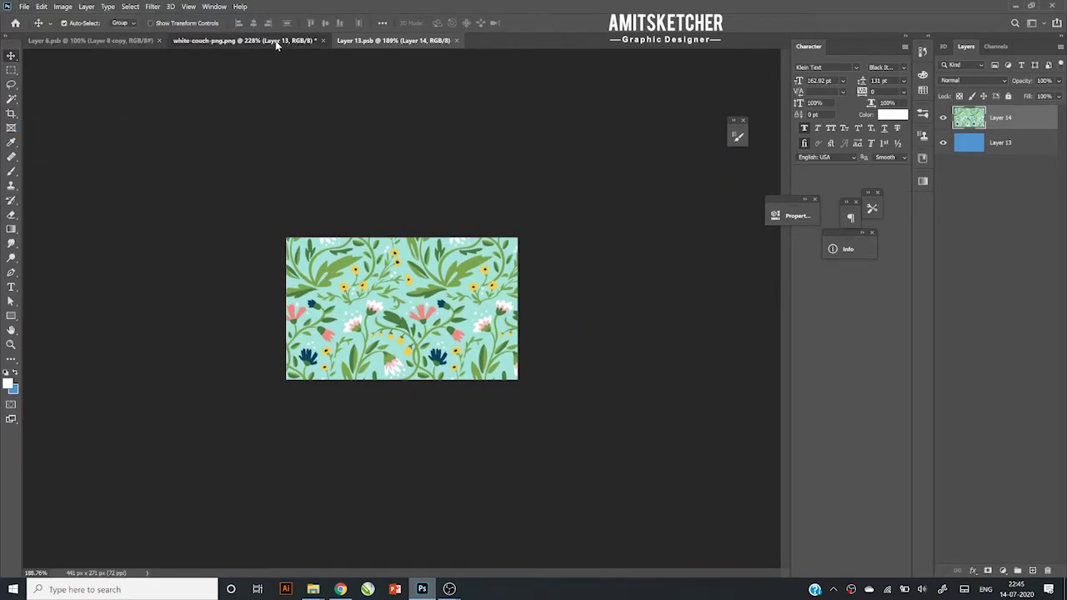
pyautogui.click(242, 40)
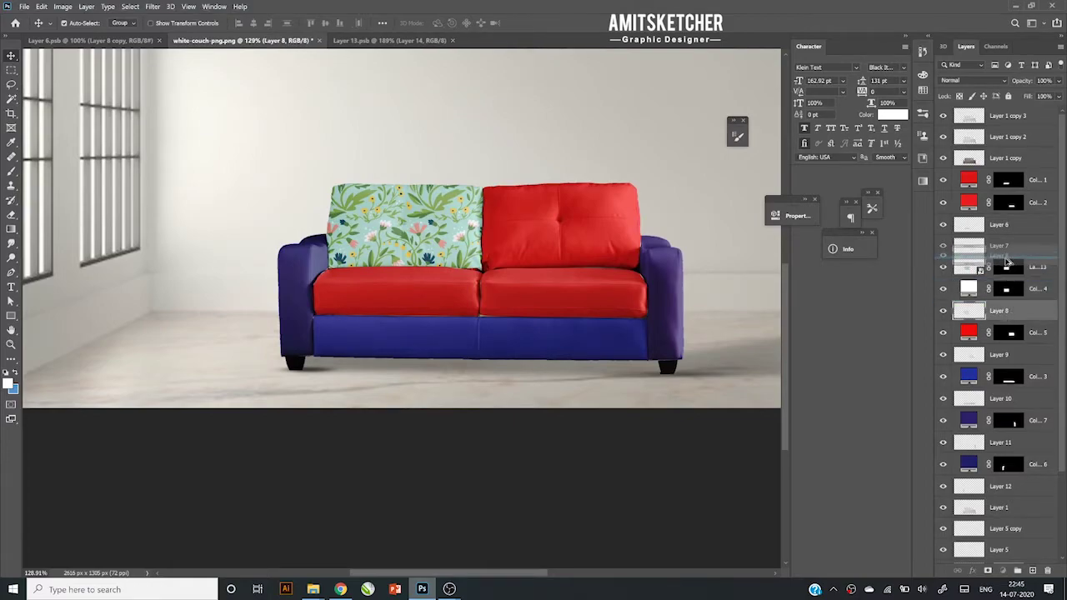
# - Duplicate Layer 8 above the floral cushion as a Multiply shading copy with Levels applied
pyautogui.moveTo(1016, 310); pyautogui.dragTo(1001, 259)
pyautogui.click(973, 80)
pyautogui.click(964, 124)
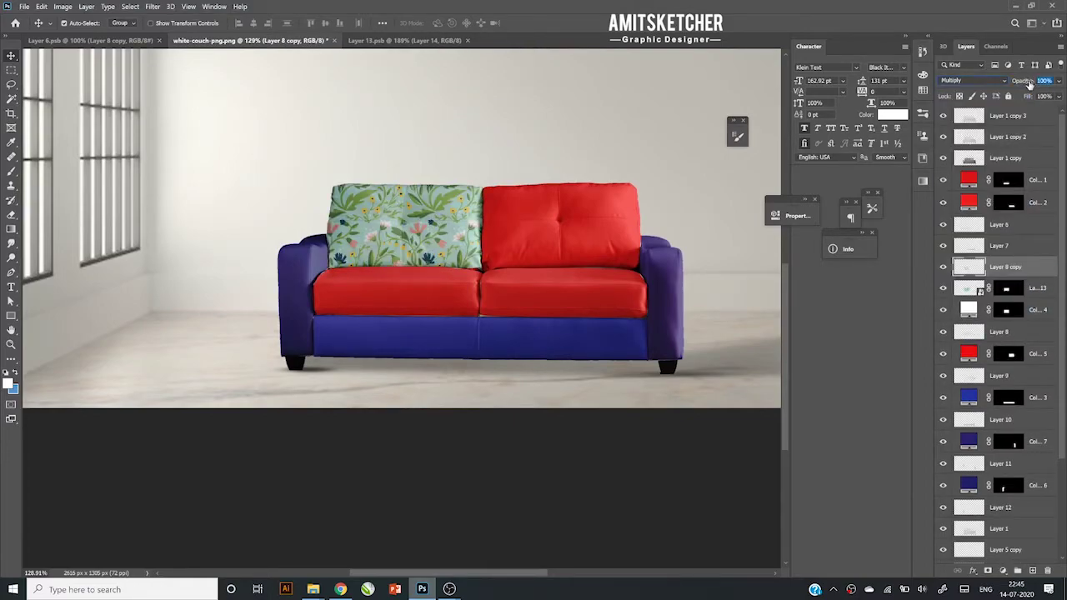
pyautogui.hotkey('ctrl', 'l')
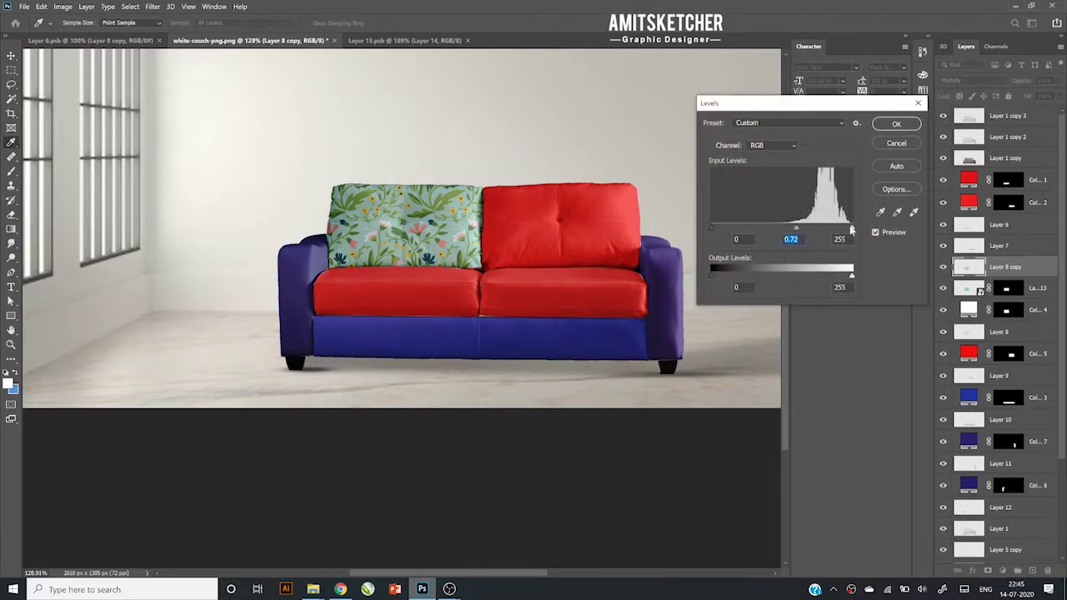
pyautogui.click(882, 144)
pyautogui.click(968, 359)
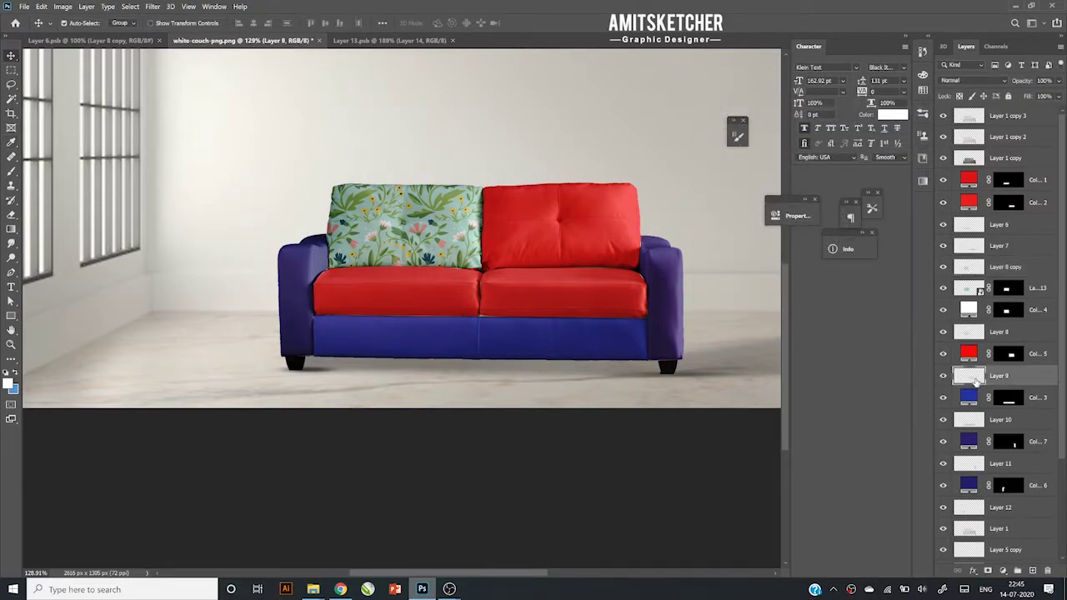
# - Fill a rectangle over the right back cushion with light blue on new Layer 14
pyautogui.click(1031, 570)
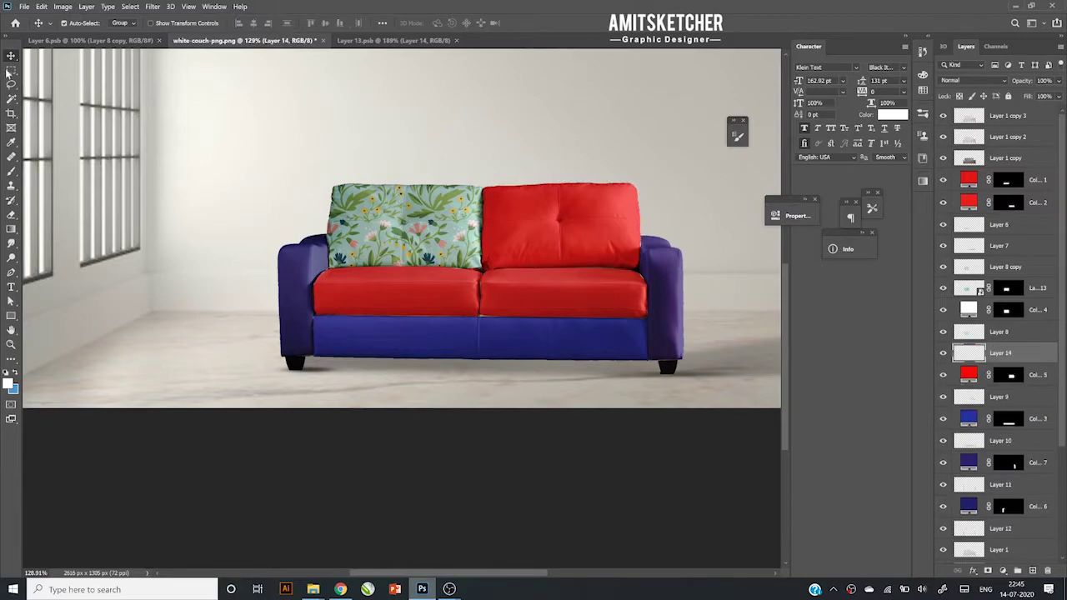
pyautogui.press('m')
pyautogui.scroll(3, 578, 218)
pyautogui.moveTo(602, 280); pyautogui.dragTo(698, 314)
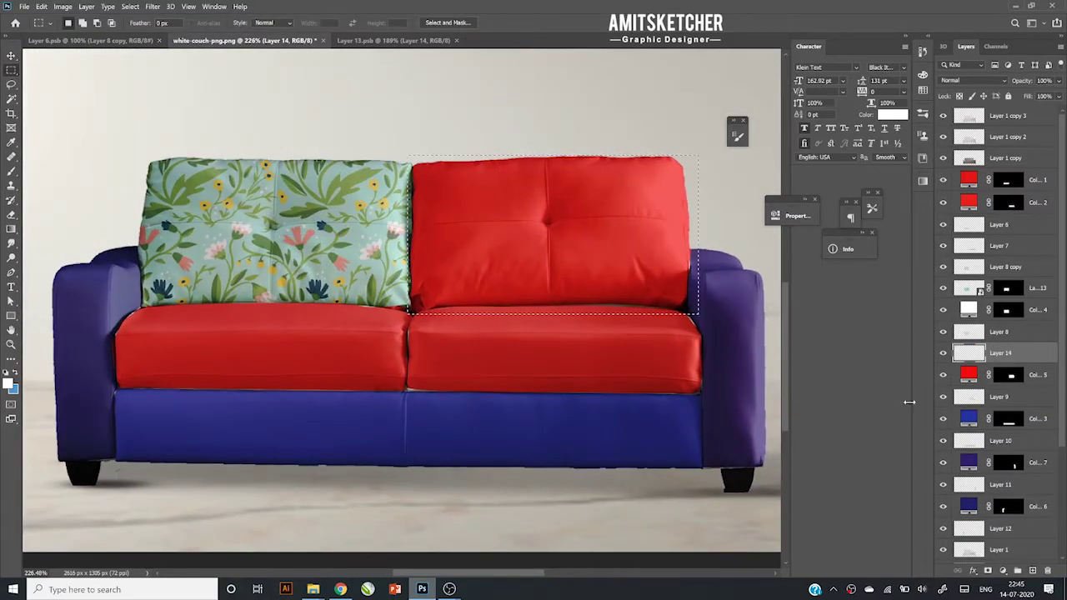
pyautogui.hotkey('ctrl', 'BackSpace')
pyautogui.hotkey('ctrl', 'd')
pyautogui.press('i')
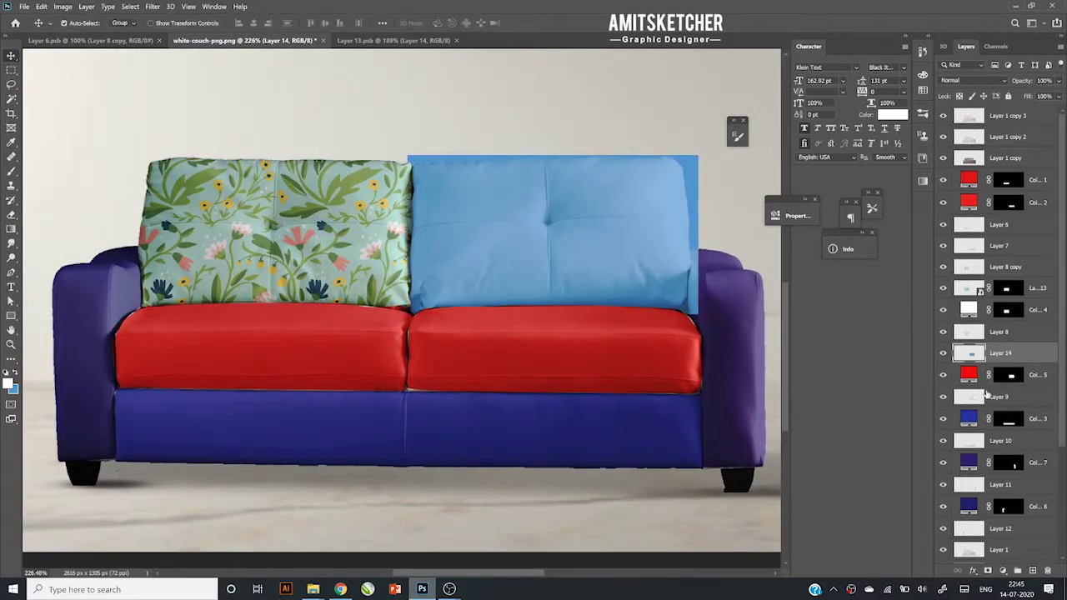
# - Make Layer 14 a smart object with Color Fill 5's cushion mask, blended Multiply
pyautogui.doubleClick(968, 375)
pyautogui.click(1019, 273)
pyautogui.press('v')
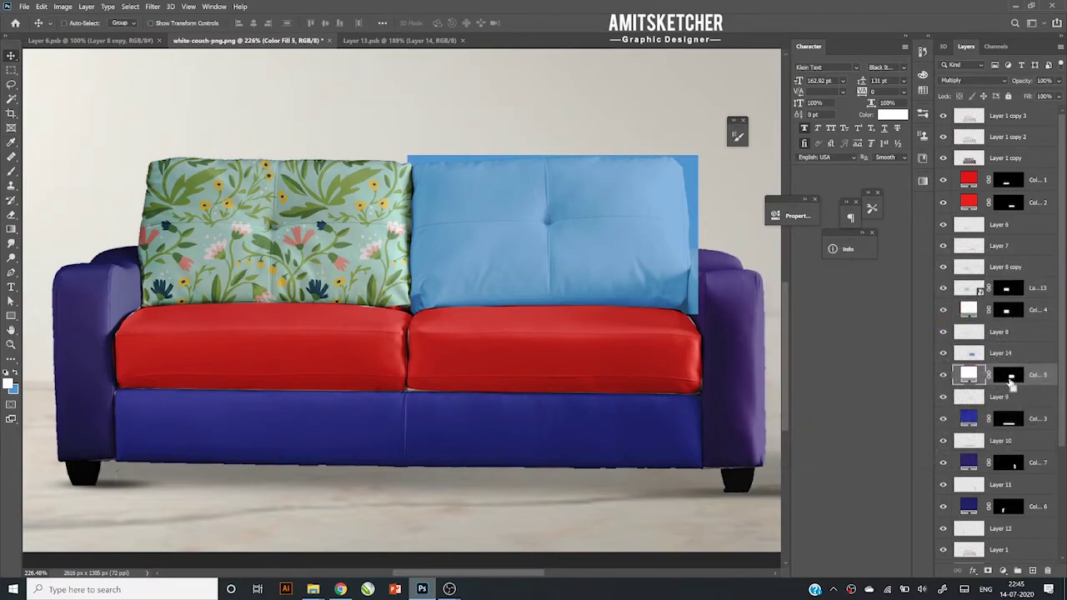
pyautogui.rightClick(1025, 360)
pyautogui.click(908, 263)
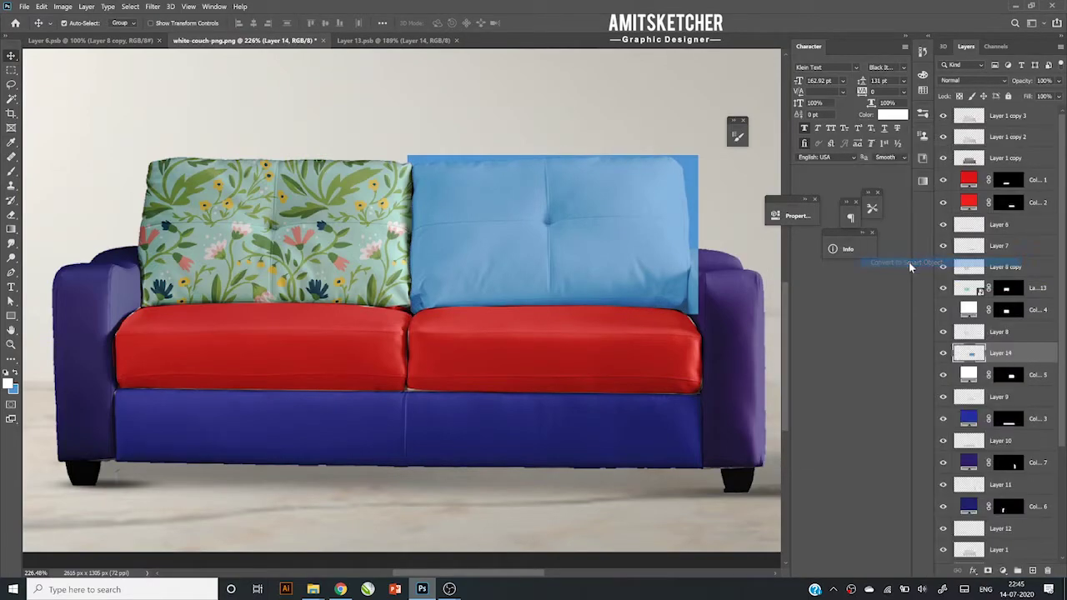
pyautogui.moveTo(1003, 377); pyautogui.dragTo(1010, 353)
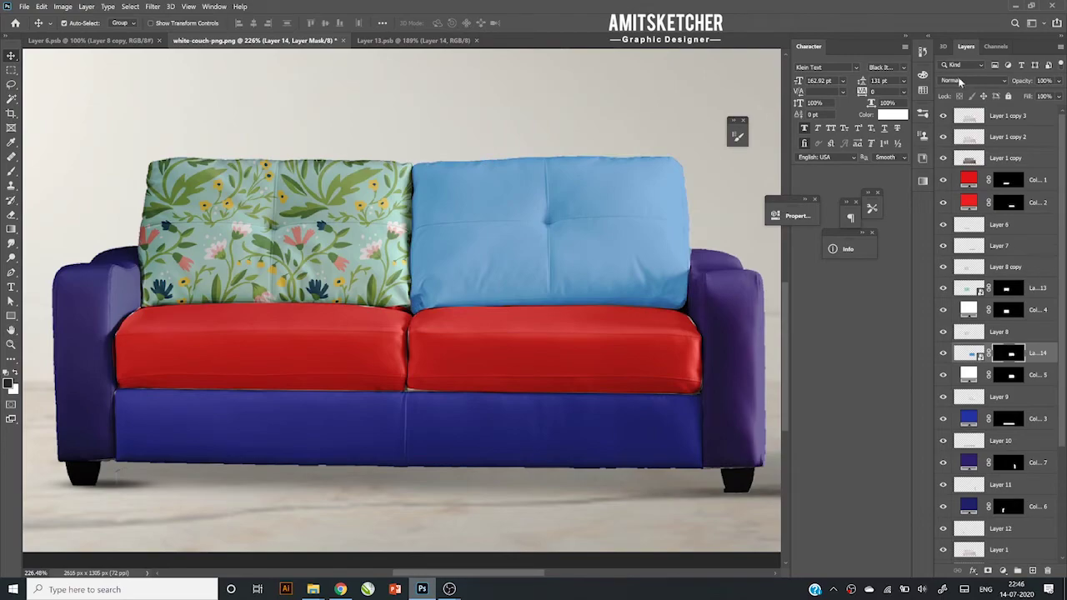
pyautogui.click(959, 81)
pyautogui.click(951, 139)
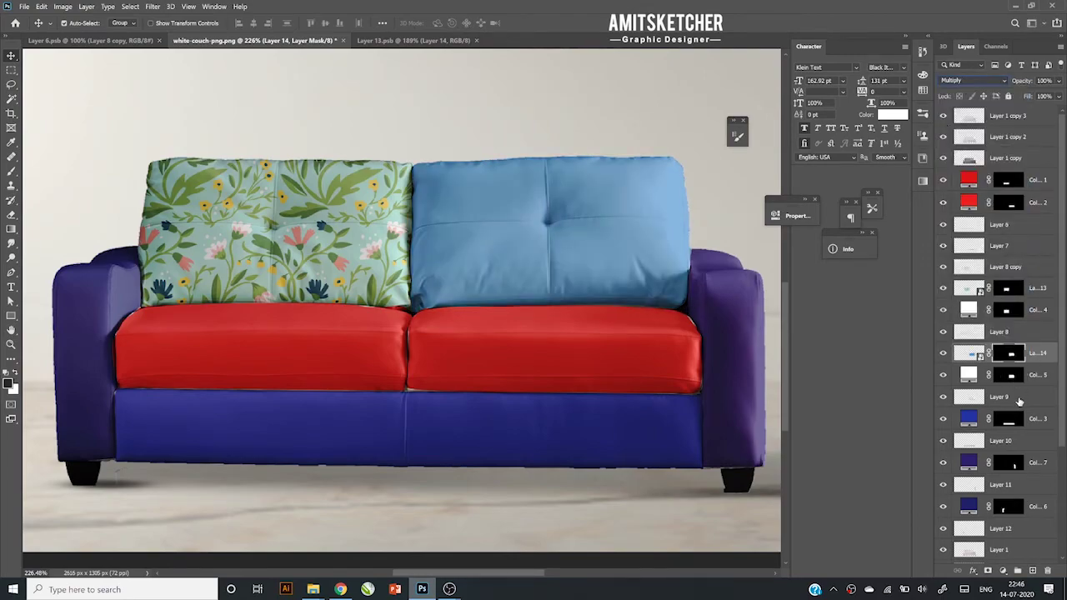
# - Add a Layer 9 shading copy with Levels 0.79 at Multiply 70%, and remove Layer 8
pyautogui.click(1018, 402)
pyautogui.moveTo(1018, 402); pyautogui.dragTo(1018, 350)
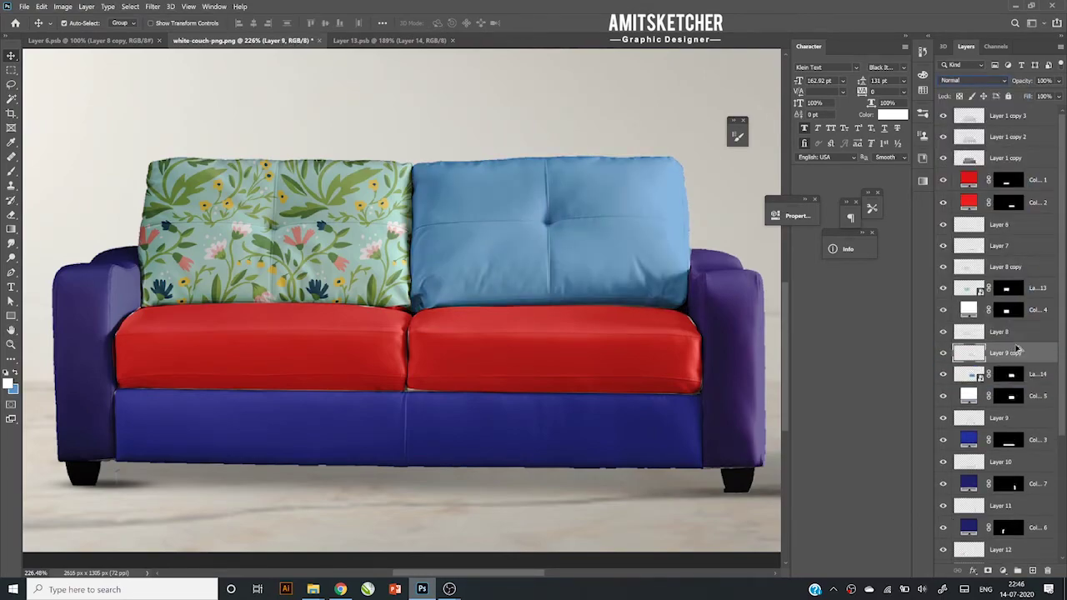
pyautogui.hotkey('ctrl', 'l')
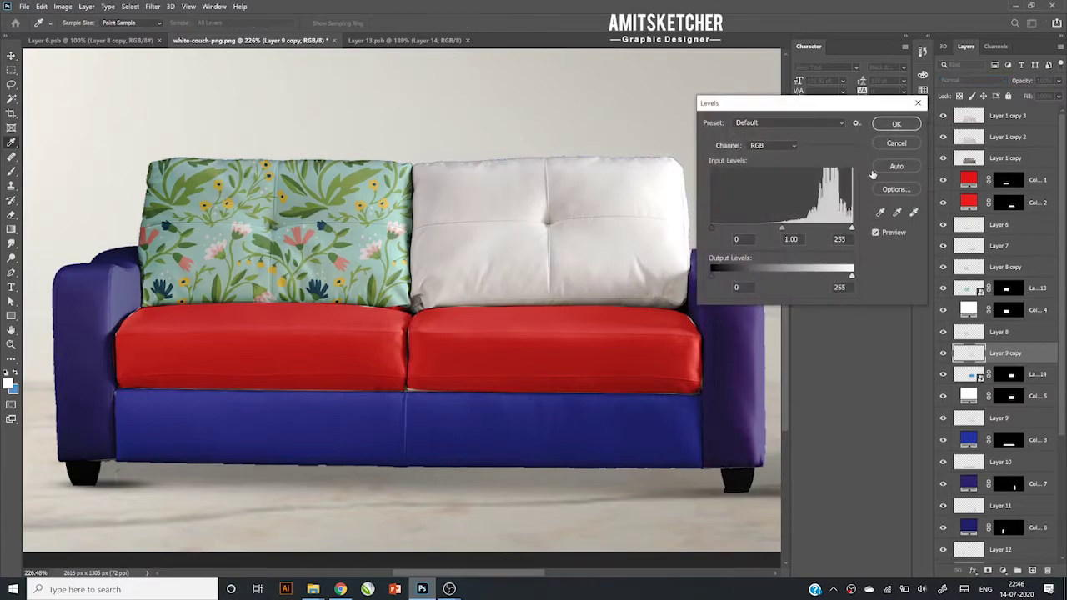
pyautogui.moveTo(788, 227); pyautogui.dragTo(792, 228)
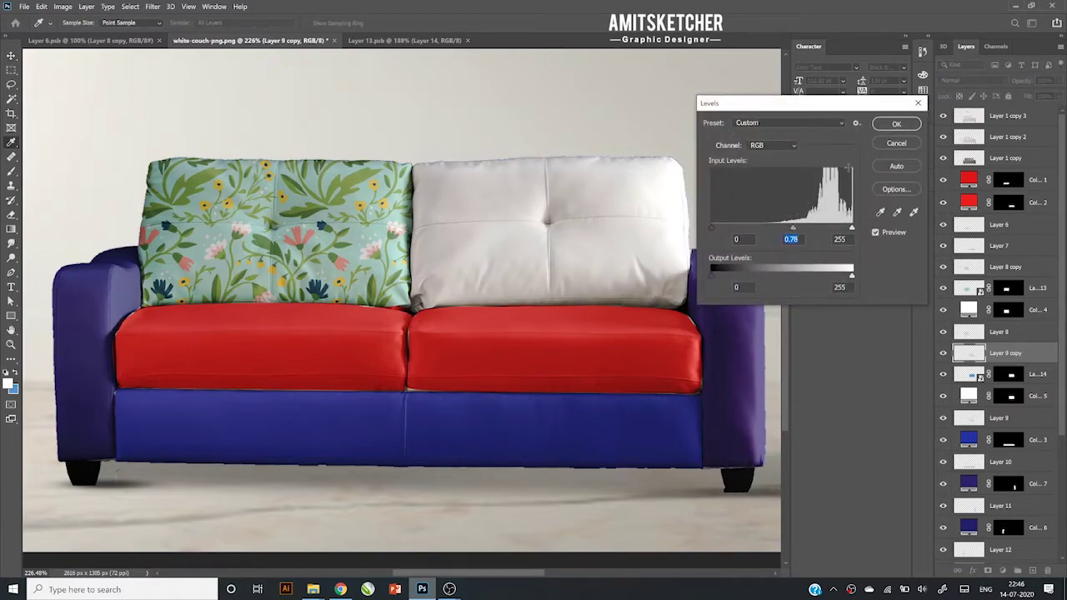
pyautogui.click(887, 126)
pyautogui.click(974, 80)
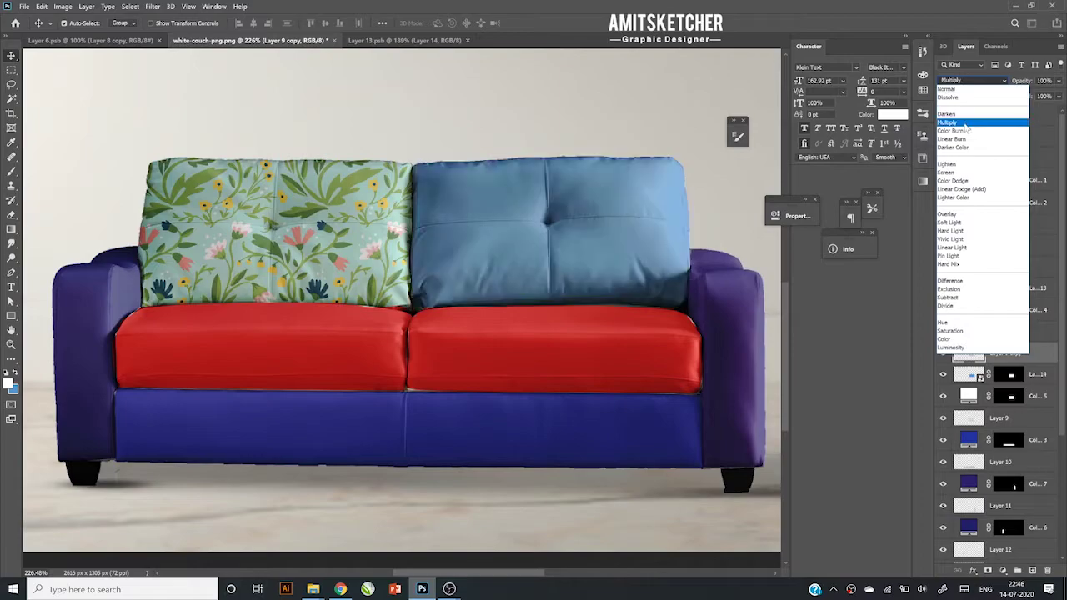
pyautogui.click(967, 118)
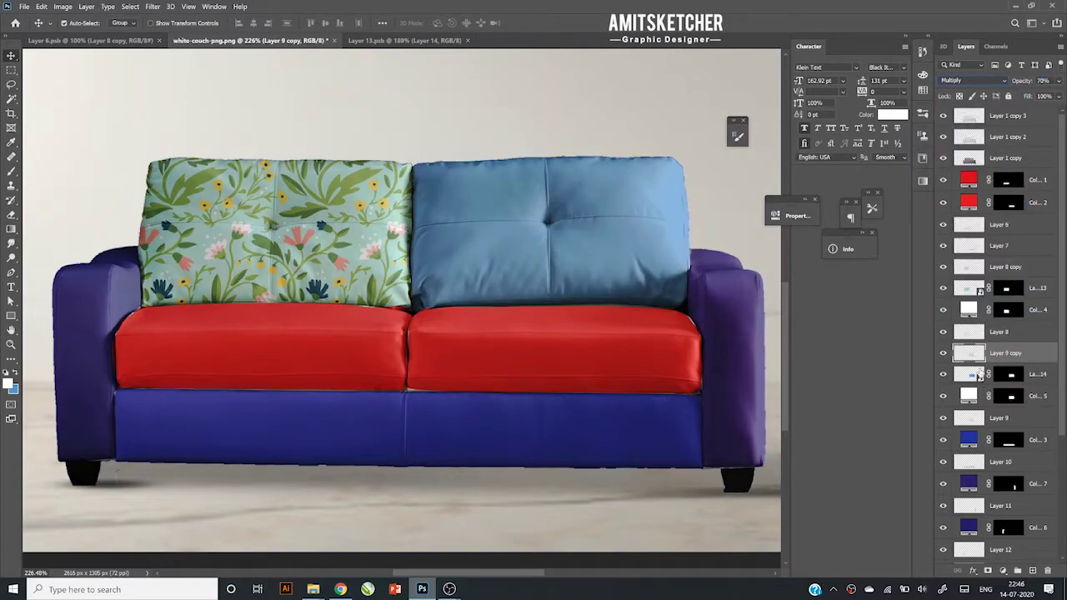
pyautogui.click(999, 339)
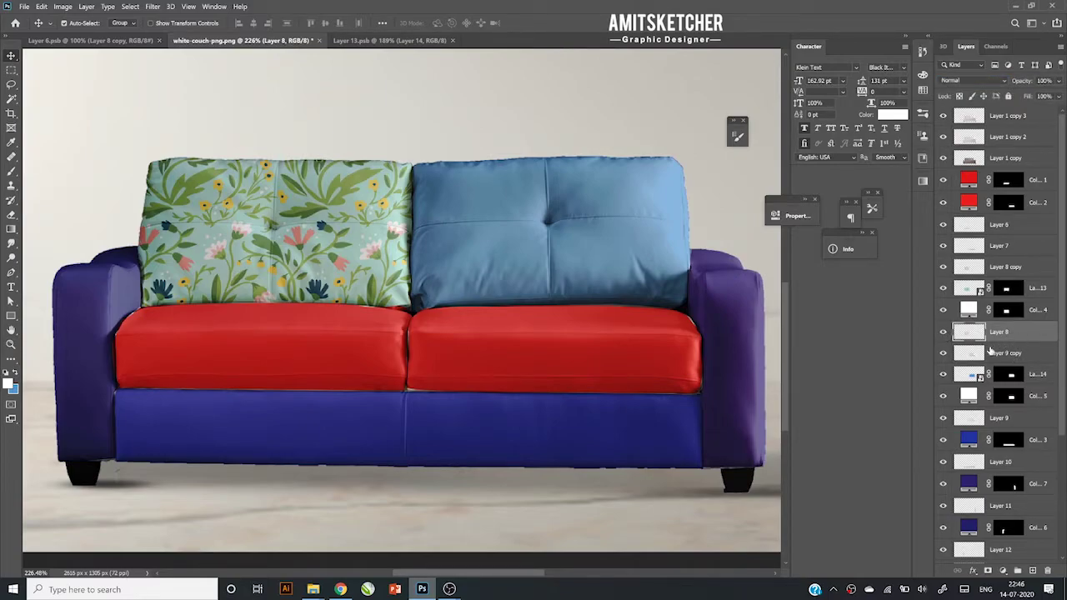
pyautogui.hotkey('ctrl', 'e')
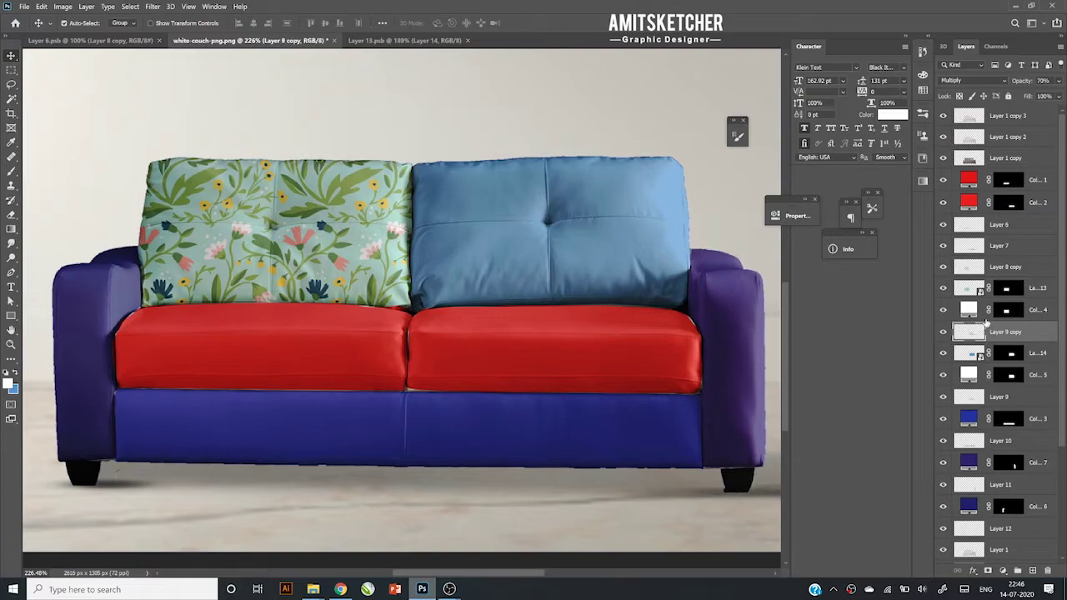
# - Drag the floral pattern from Layer 13.psb into Layer 14's smart object and save it
pyautogui.doubleClick(975, 355)
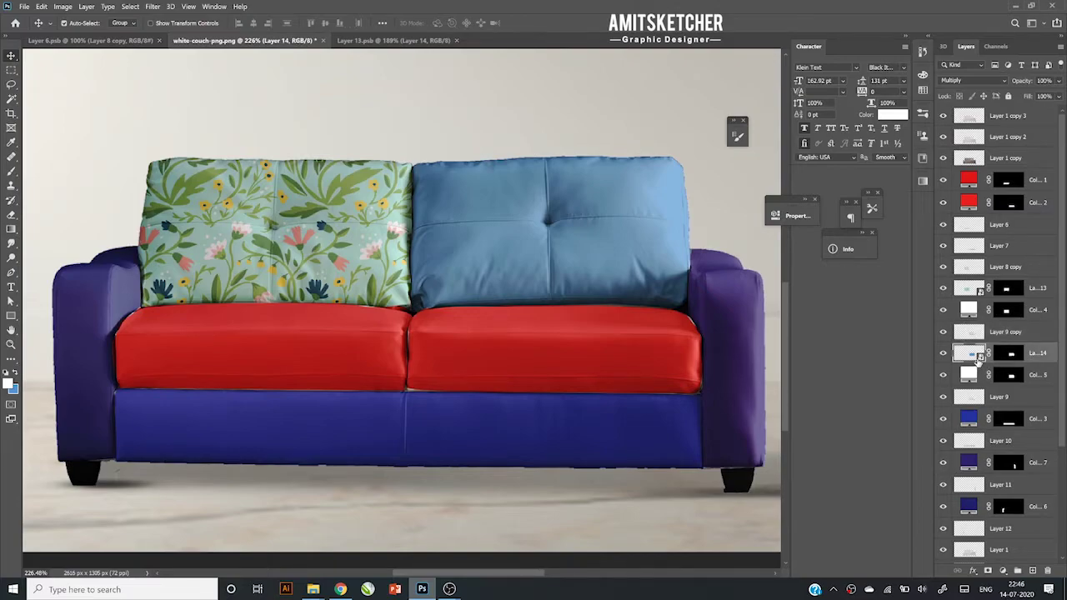
pyautogui.hotkey('ctrl', 'v')
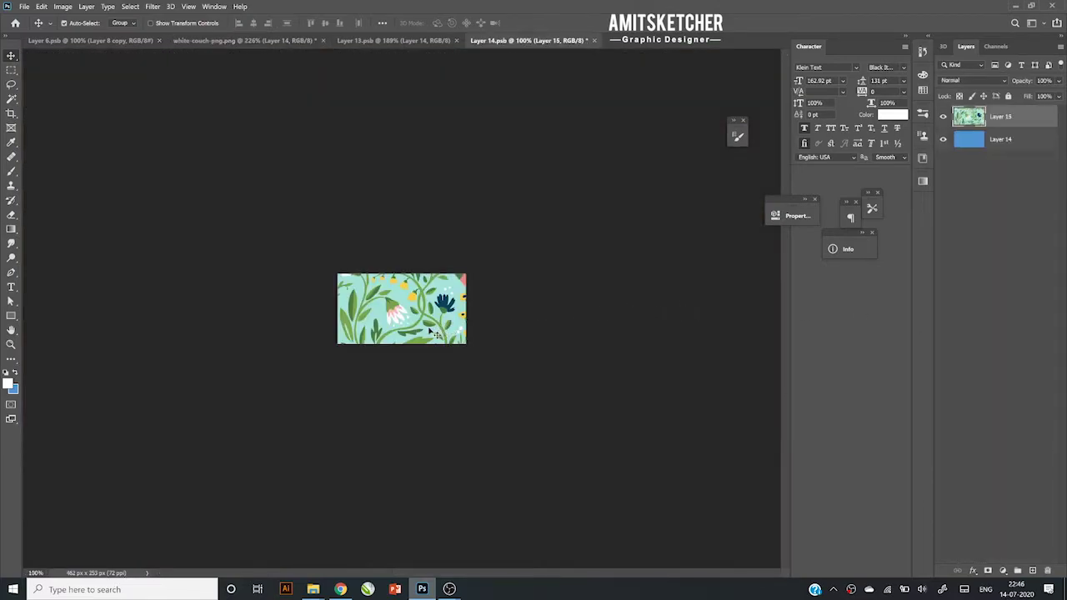
pyautogui.hotkey('ctrl', 'z')
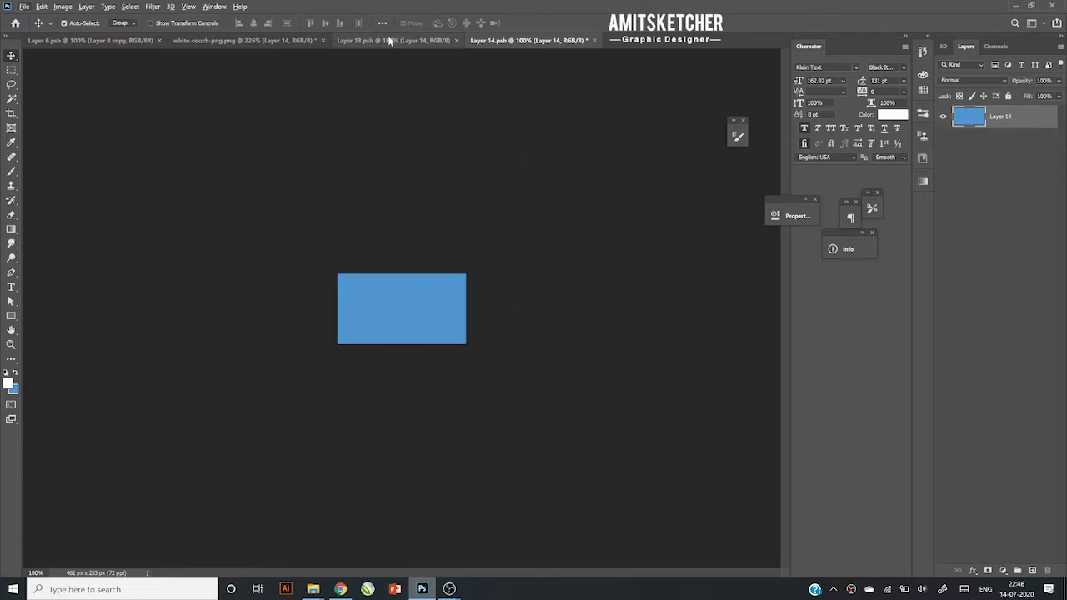
pyautogui.click(392, 40)
pyautogui.moveTo(451, 268); pyautogui.dragTo(406, 308)
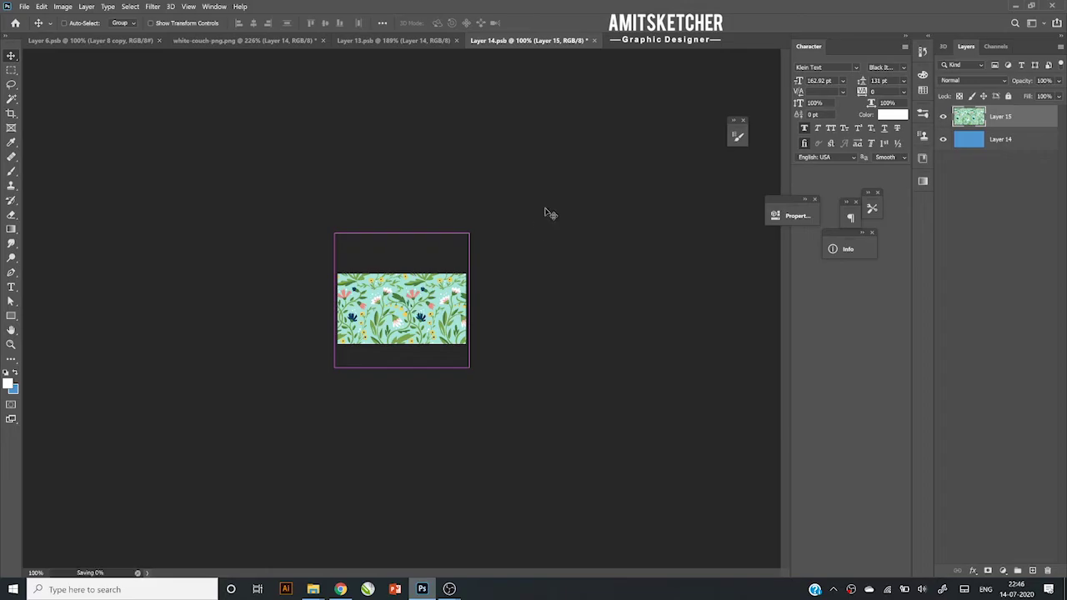
pyautogui.hotkey('ctrl', 's')
# - Close Layer 13.psb, return to the couch fitted on screen, and select the Color Fill 1 mask
pyautogui.click(392, 40)
pyautogui.click(456, 40)
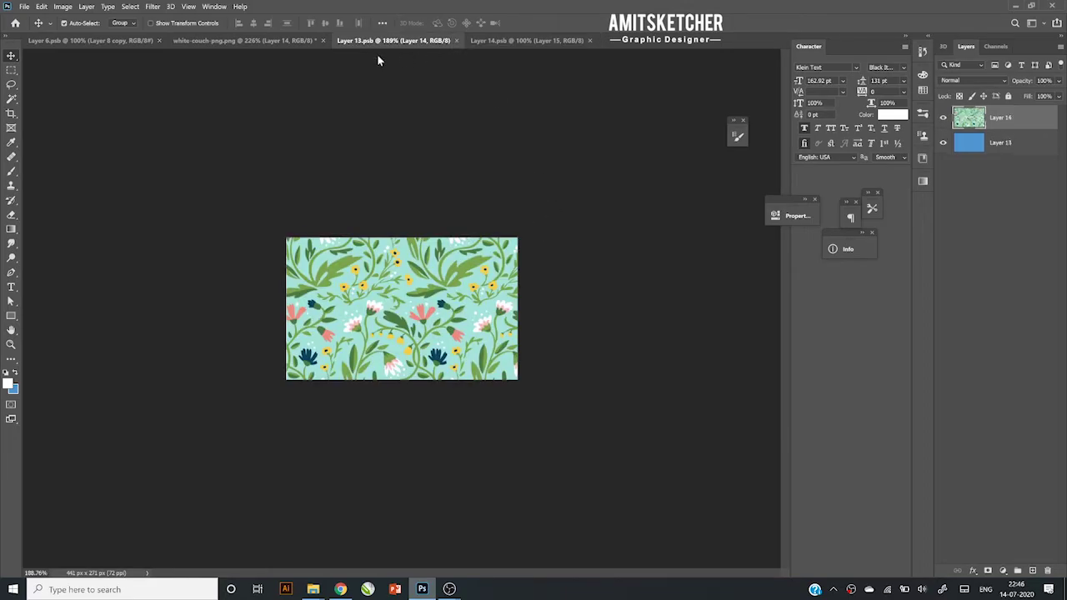
pyautogui.hotkey('ctrl', 'shift', 'Tab')
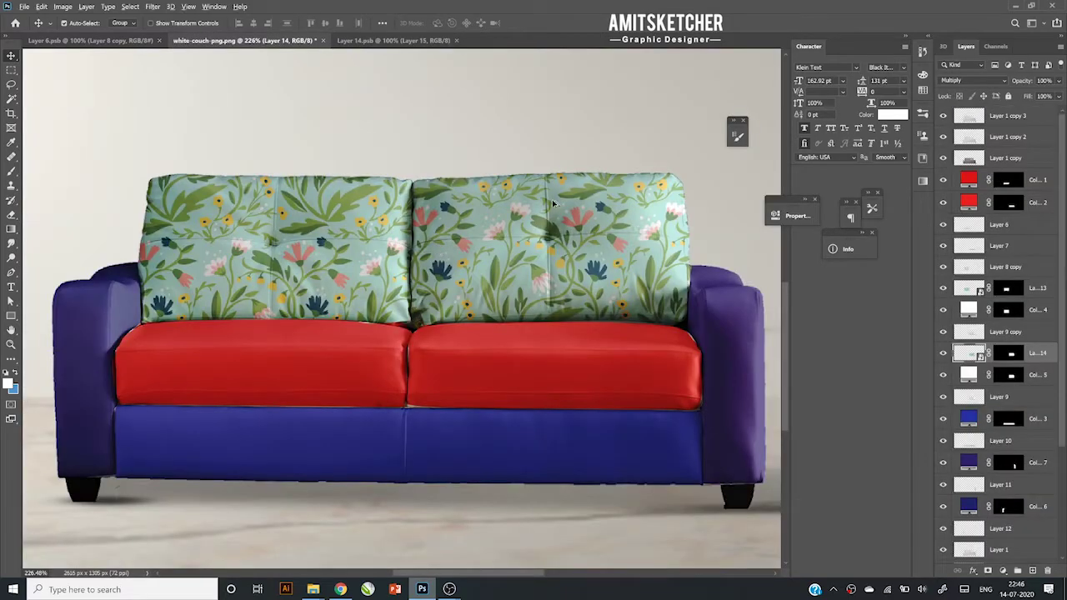
pyautogui.hotkey('ctrl', '0')
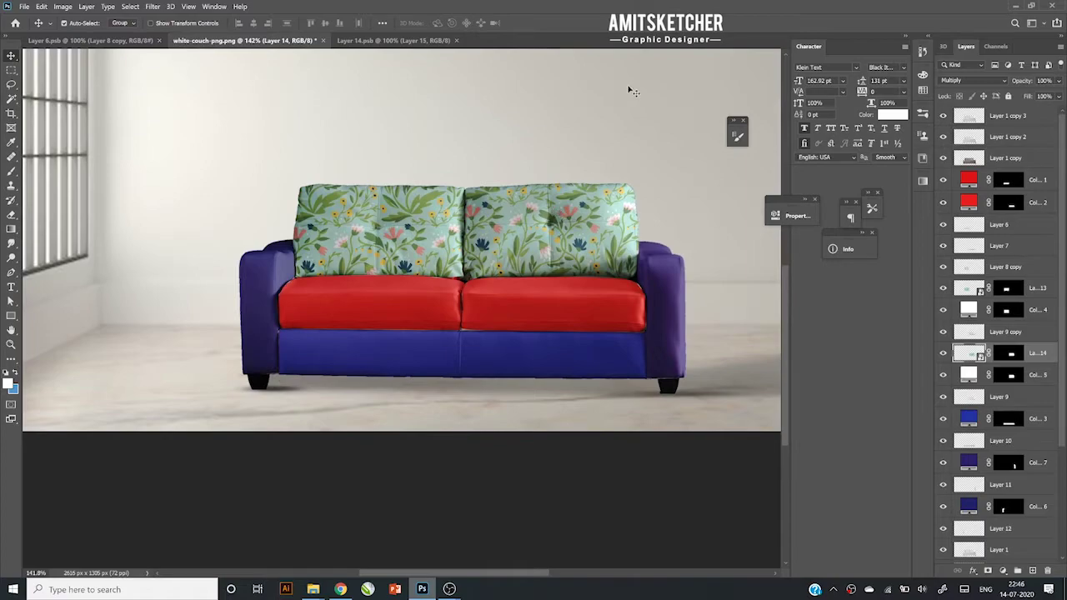
pyautogui.click(517, 317)
pyautogui.scroll(-2, 481, 299)
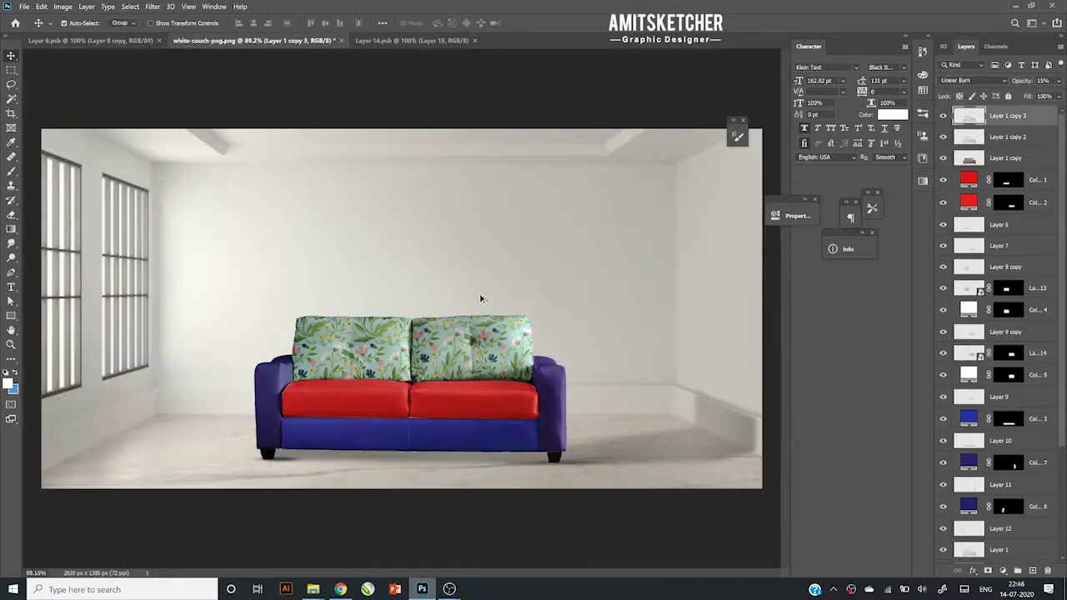
pyautogui.scroll(1, 383, 401)
pyautogui.scroll(1, 498, 294)
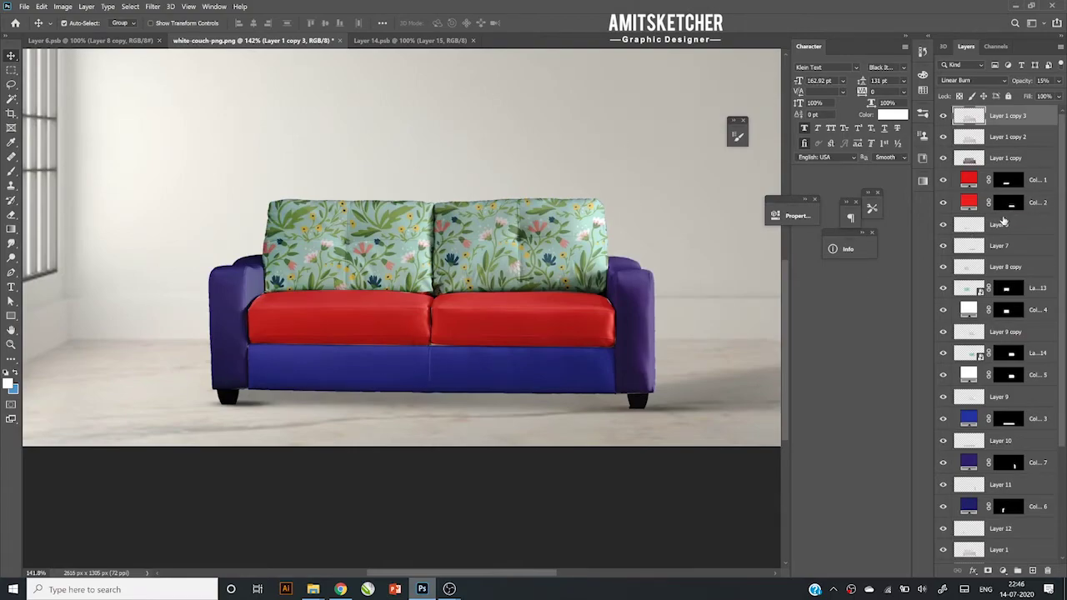
pyautogui.click(1009, 181)
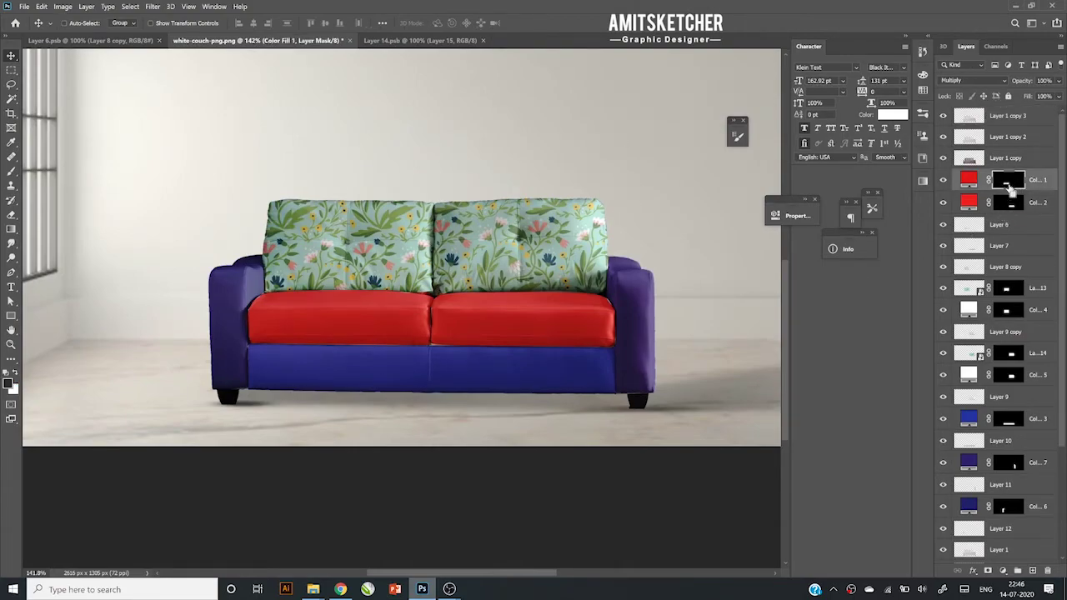
# - Fill a rectangle over the left seat cushion with light blue on a new layer
pyautogui.keyDown('ctrl'); pyautogui.click(1008, 188); pyautogui.keyUp('ctrl')
pyautogui.hotkey('ctrl', 'd')
pyautogui.click(1032, 570)
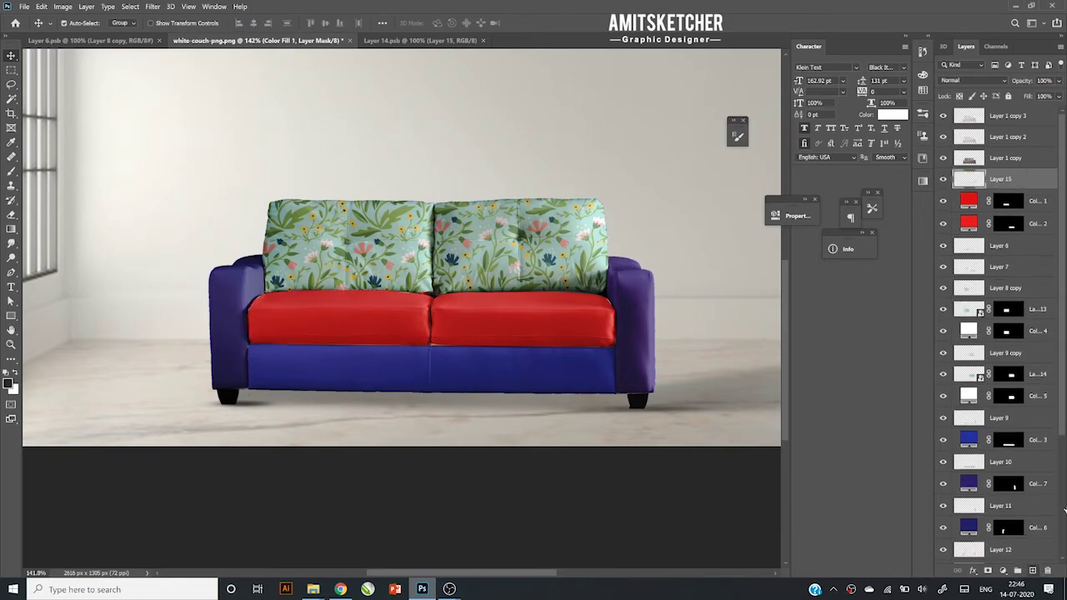
pyautogui.click(11, 71)
pyautogui.scroll(5, 281, 376)
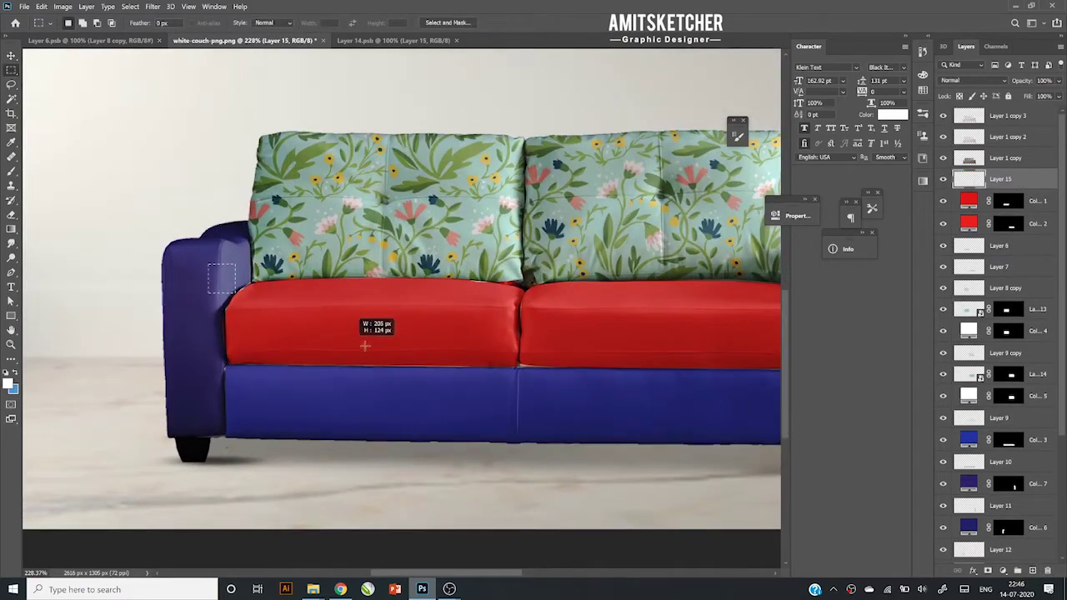
pyautogui.moveTo(365, 345)
pyautogui.mouseDown()
pyautogui.moveTo(537, 372)
pyautogui.moveTo(520, 374)
pyautogui.mouseUp()
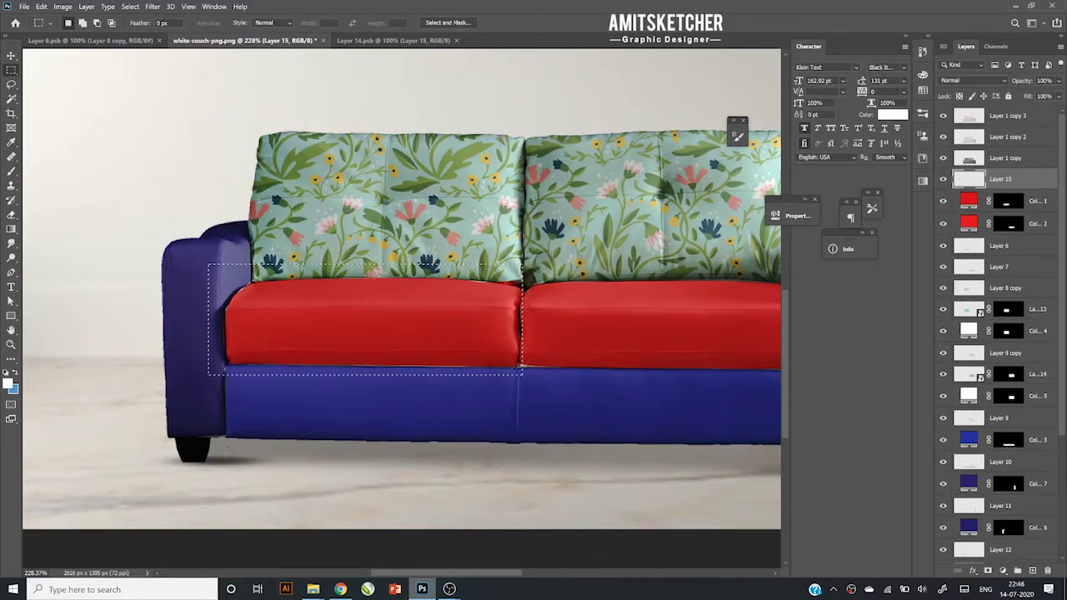
pyautogui.hotkey('ctrl', 'BackSpace')
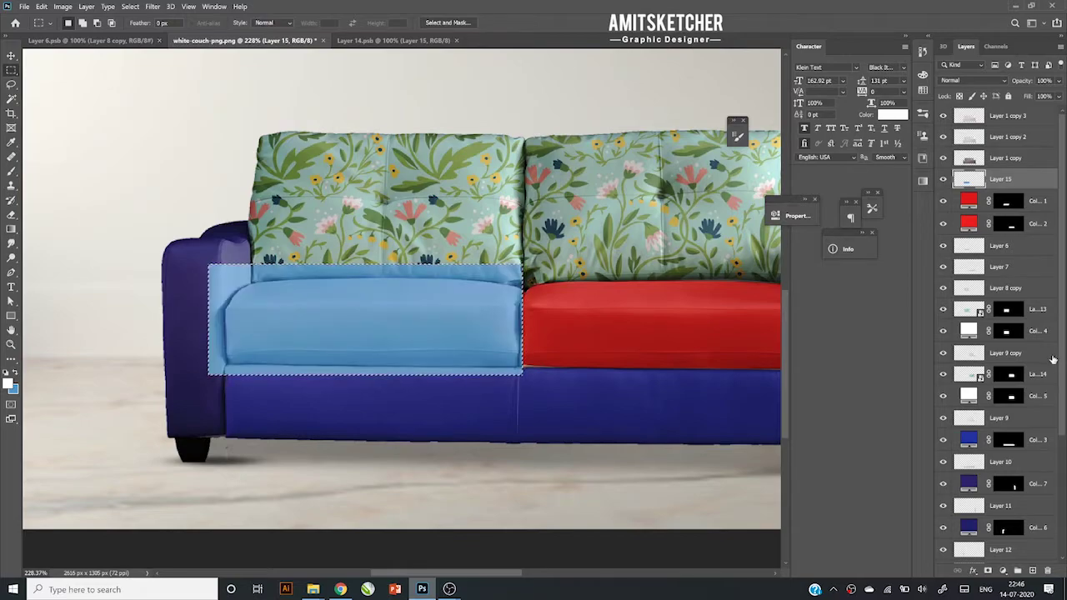
pyautogui.hotkey('ctrl', 'd')
pyautogui.press('v')
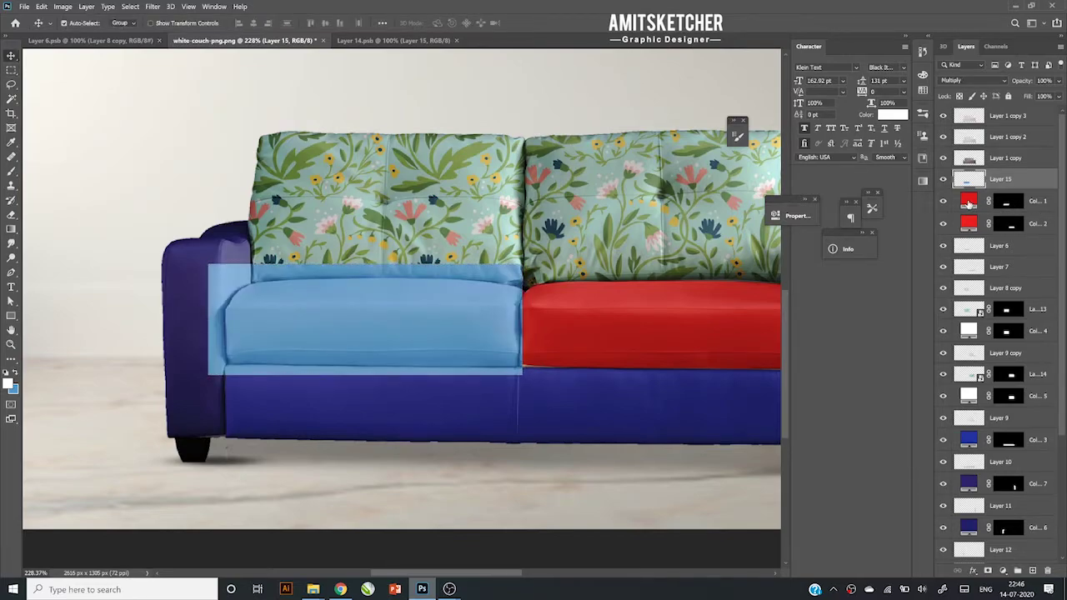
# - Change Color Fill 1's colour to white (#ffffff)
pyautogui.doubleClick(968, 202)
pyautogui.write('ffffff')
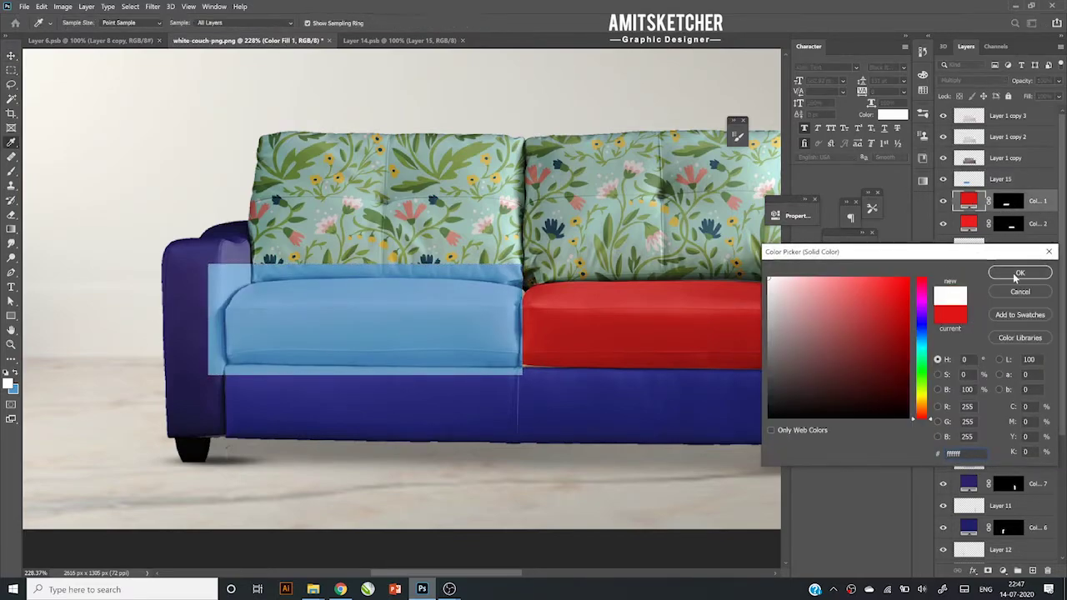
pyautogui.click(1017, 273)
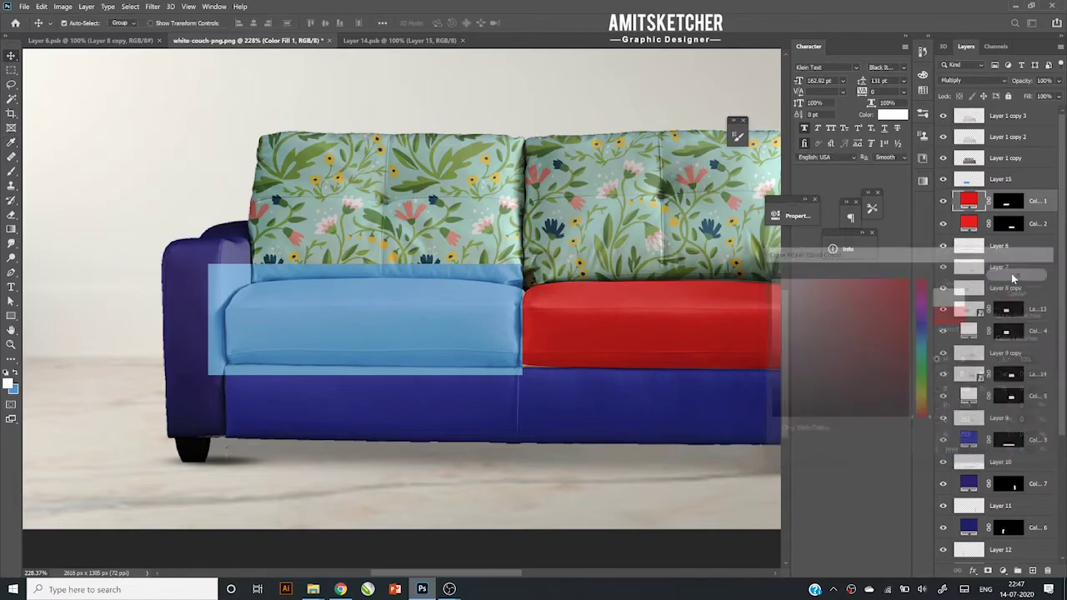
# - Clip Layer 15 to the seat fill and put the blue rectangle into warp mode
pyautogui.rightClick(1021, 182)
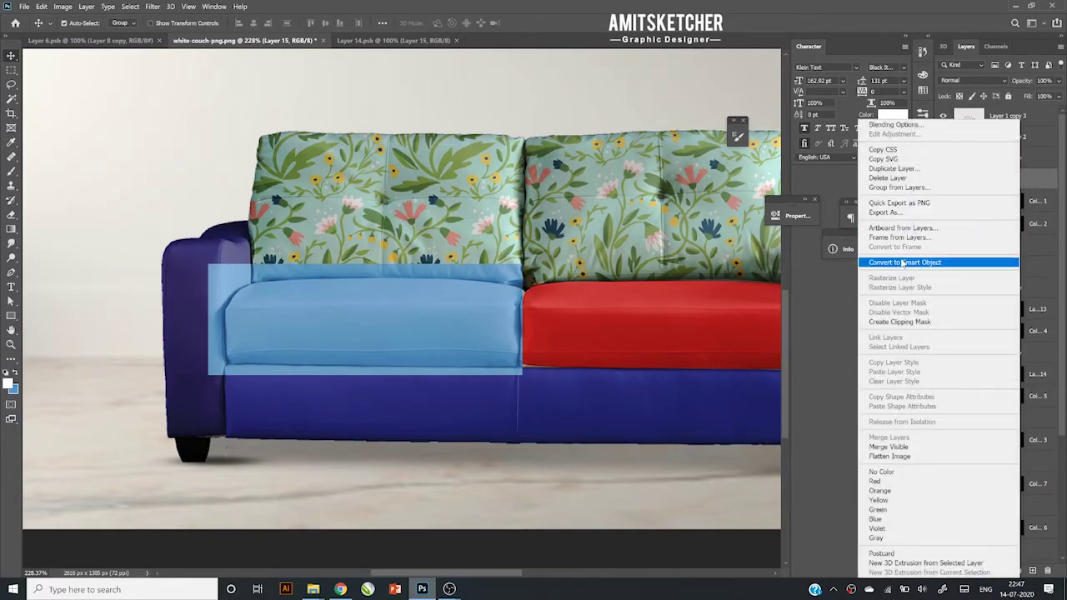
pyautogui.click(901, 262)
pyautogui.hotkey('ctrl', 't')
pyautogui.scroll(2, 266, 333)
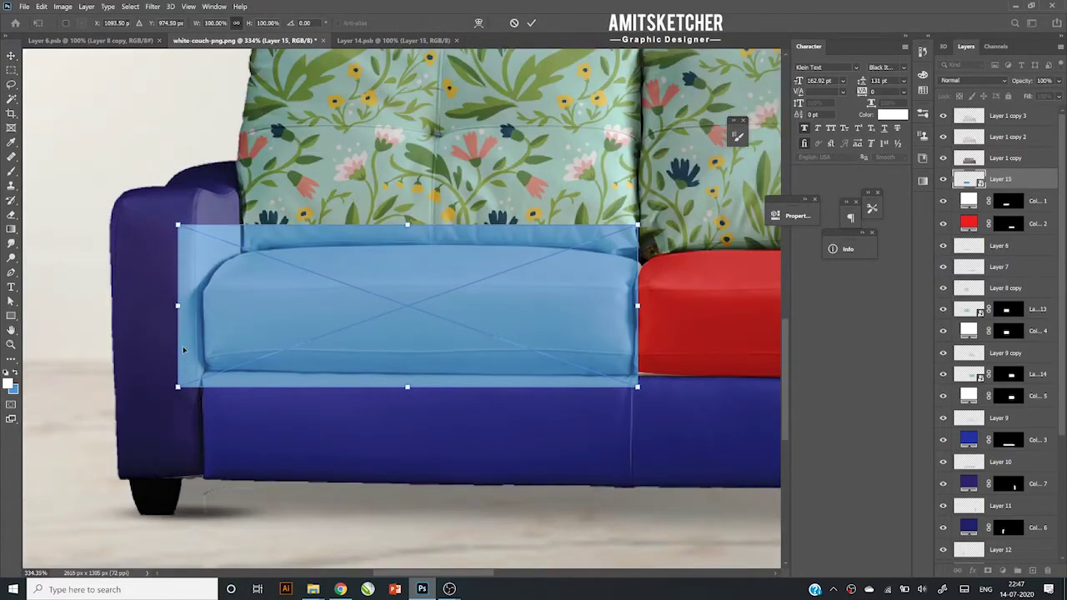
pyautogui.moveTo(178, 307); pyautogui.dragTo(190, 306)
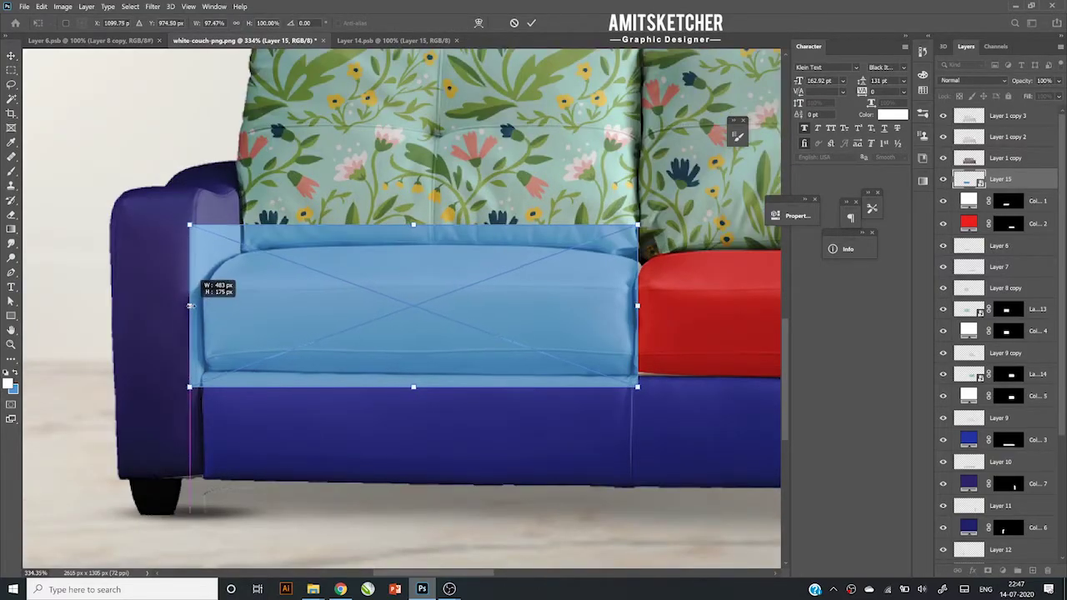
pyautogui.rightClick(255, 282)
pyautogui.click(268, 341)
pyautogui.rightClick(280, 306)
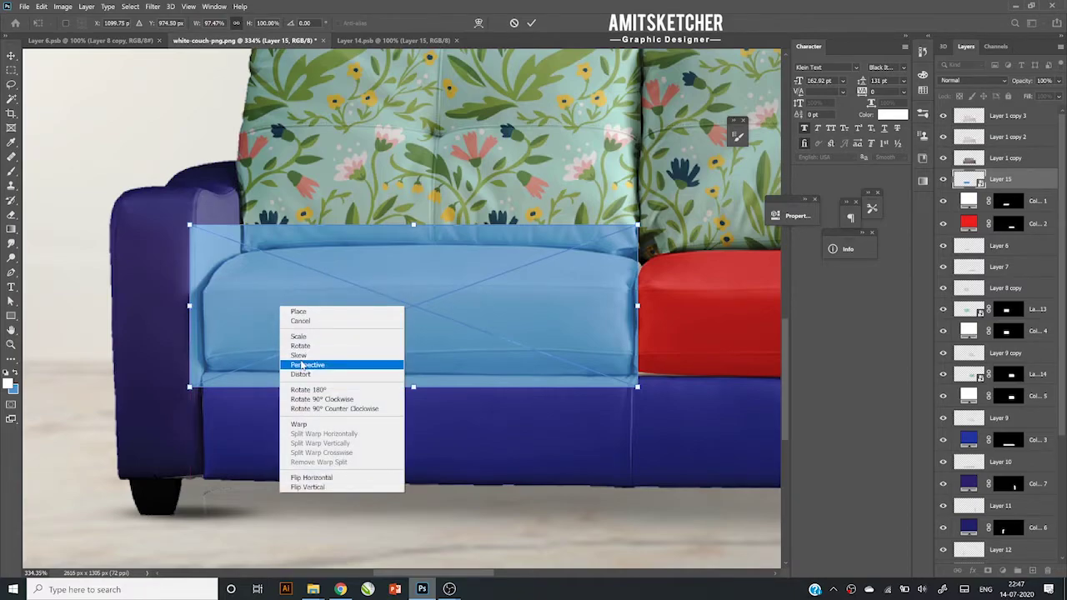
pyautogui.click(300, 424)
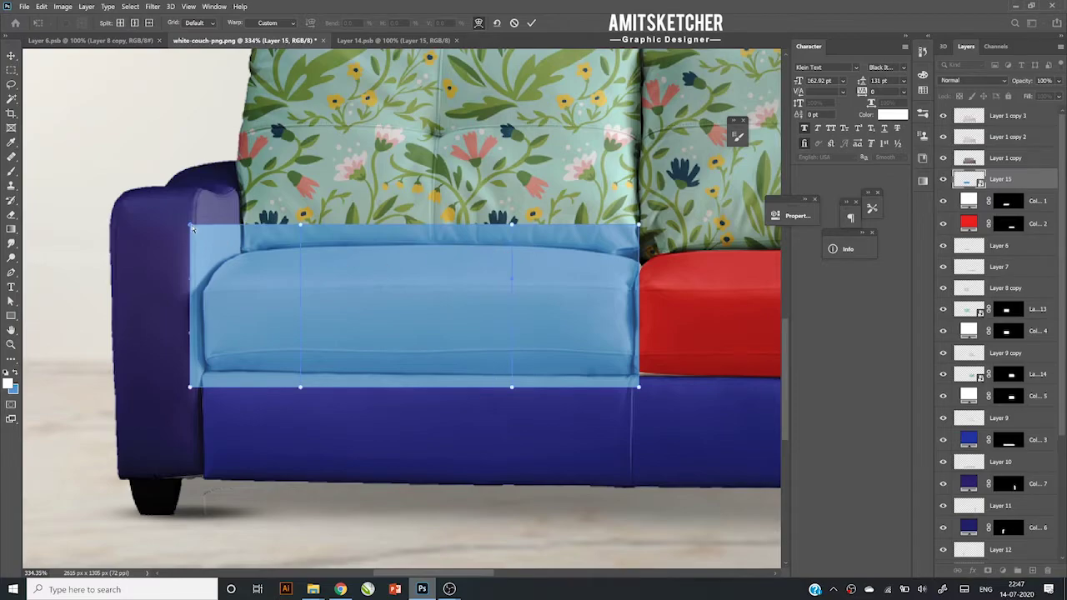
# - Drag the warp corners and edges onto the left seat cushion's outline, then commit
pyautogui.moveTo(191, 226); pyautogui.dragTo(233, 244)
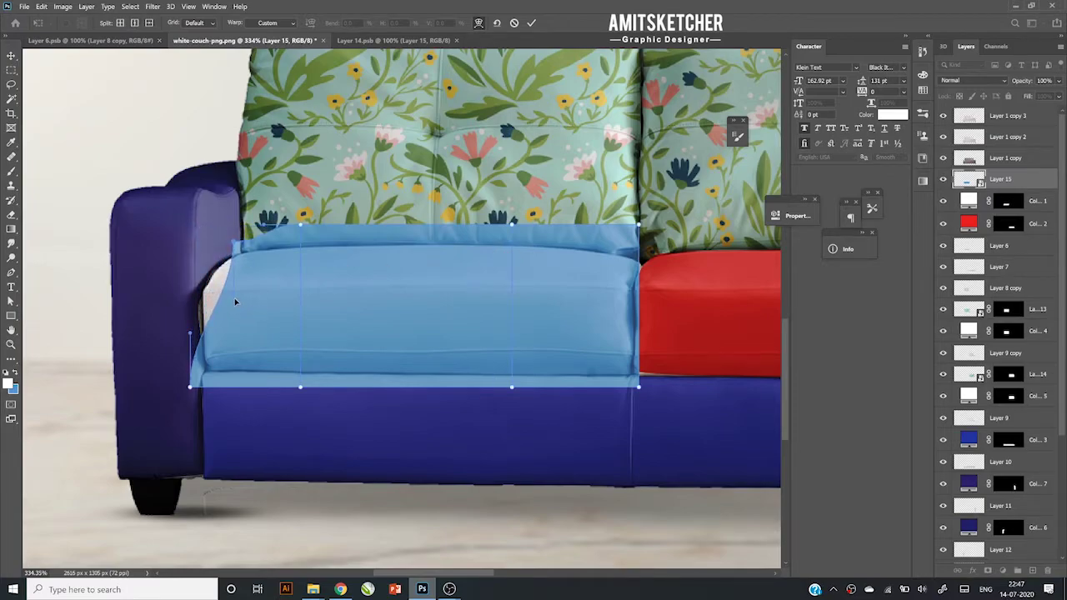
pyautogui.moveTo(205, 284); pyautogui.dragTo(195, 285)
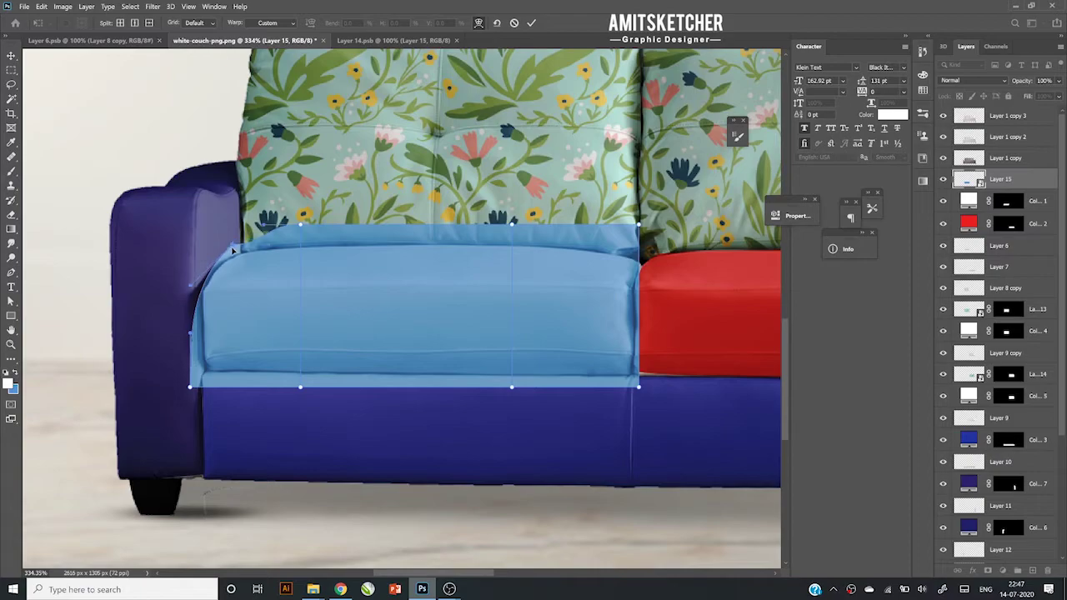
pyautogui.moveTo(303, 235); pyautogui.dragTo(302, 245)
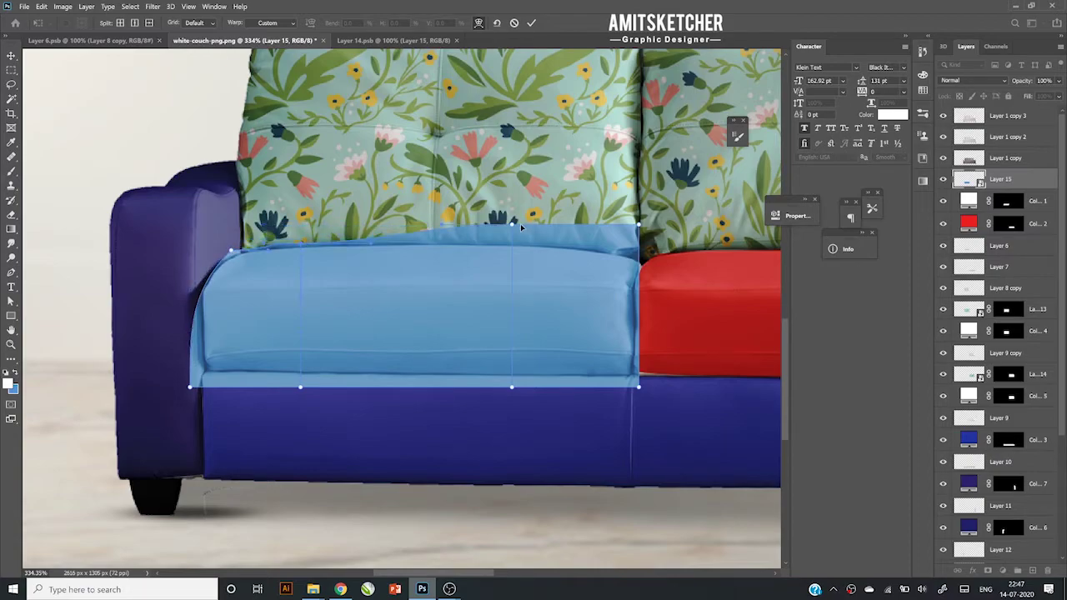
pyautogui.moveTo(514, 239); pyautogui.dragTo(515, 246)
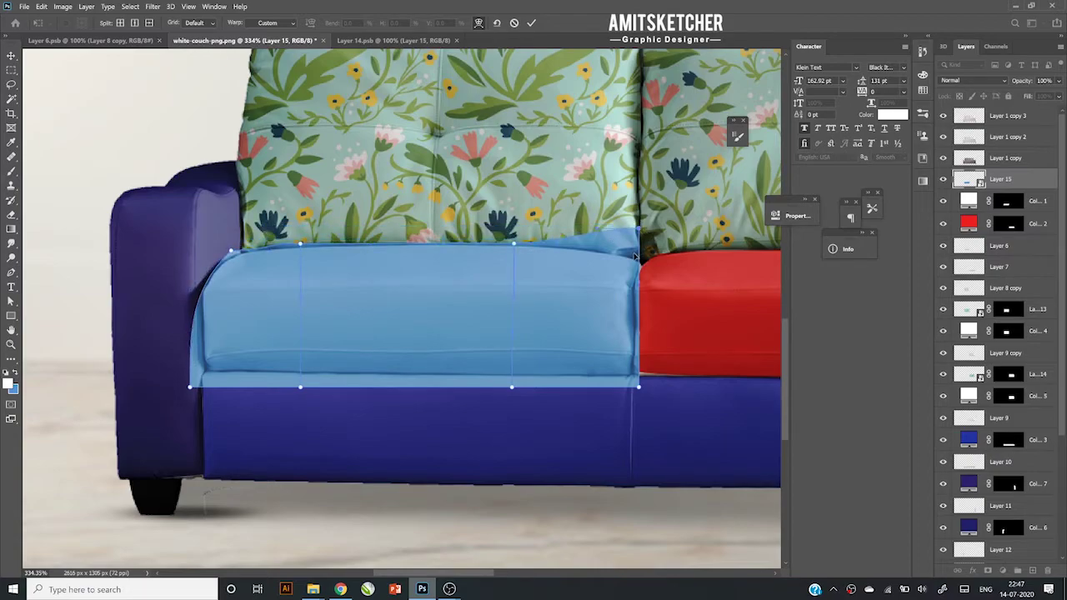
pyautogui.moveTo(637, 231); pyautogui.dragTo(639, 257)
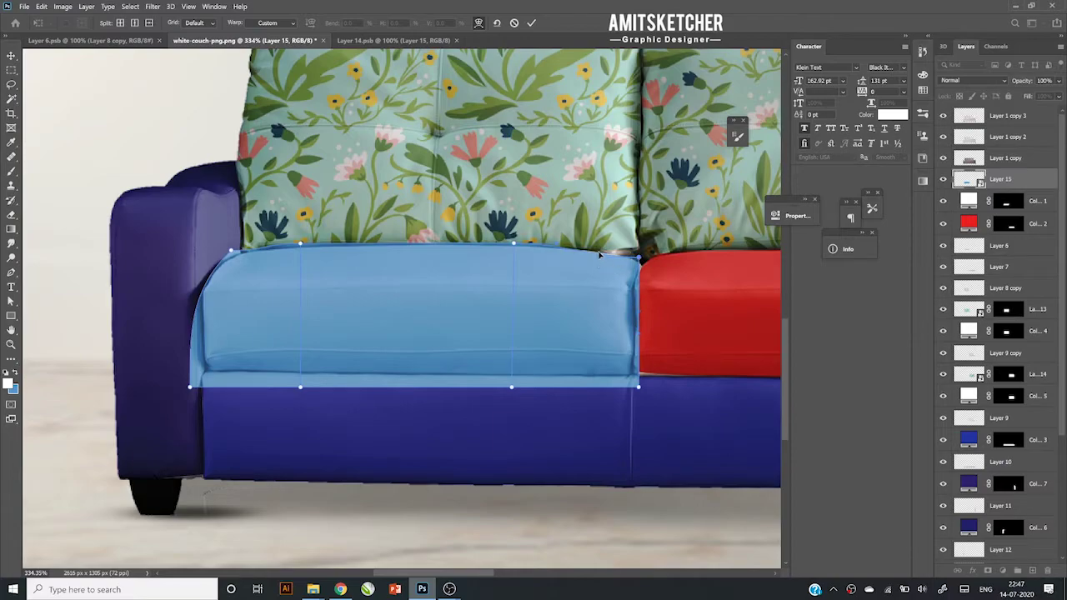
pyautogui.moveTo(191, 387); pyautogui.dragTo(200, 388)
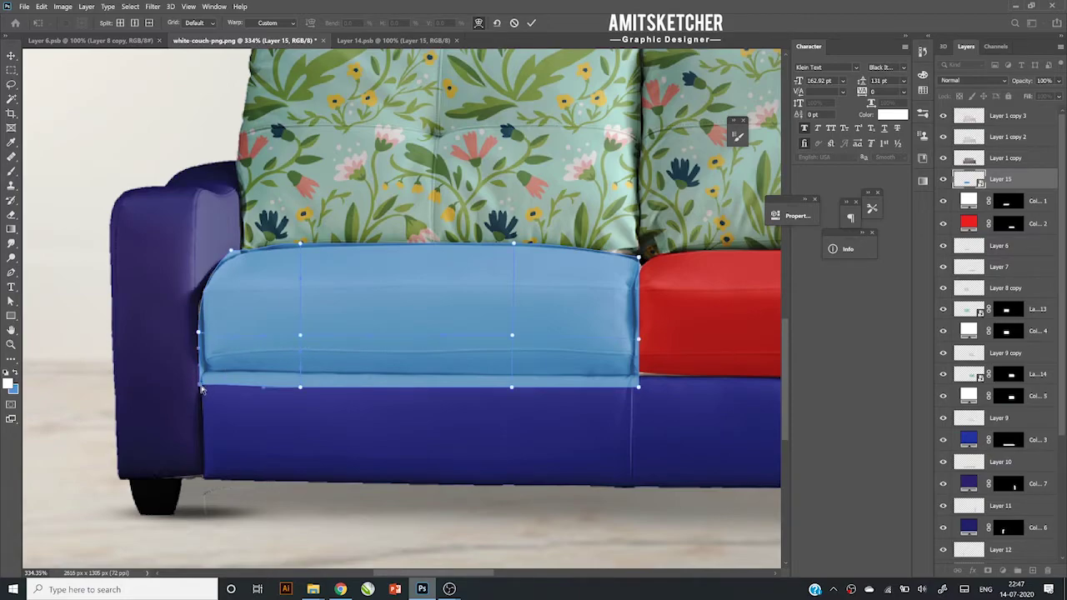
pyautogui.moveTo(201, 389); pyautogui.dragTo(210, 379)
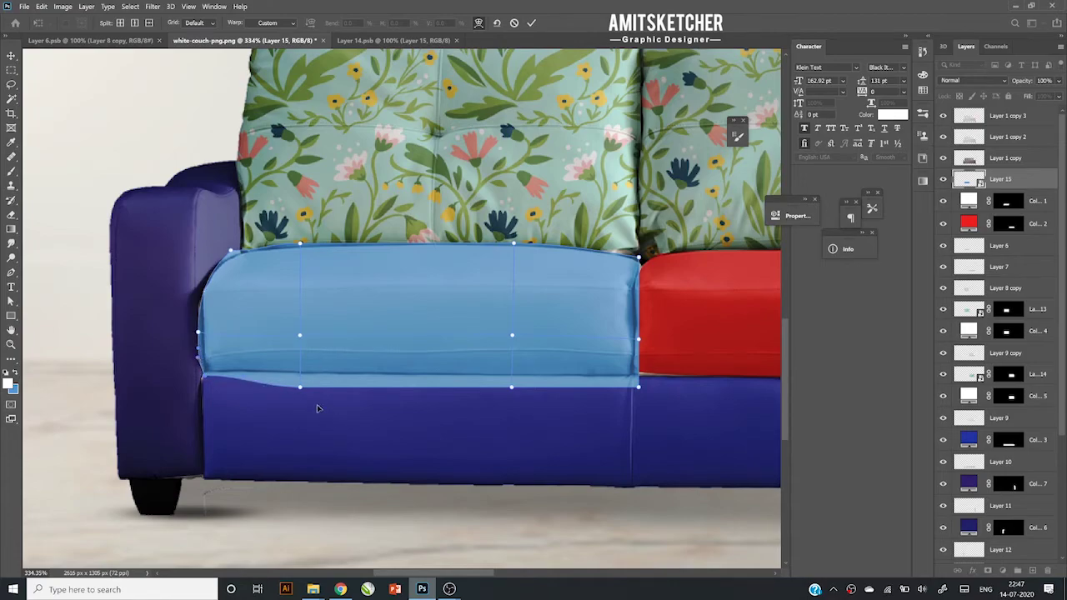
pyautogui.moveTo(298, 391); pyautogui.dragTo(311, 382)
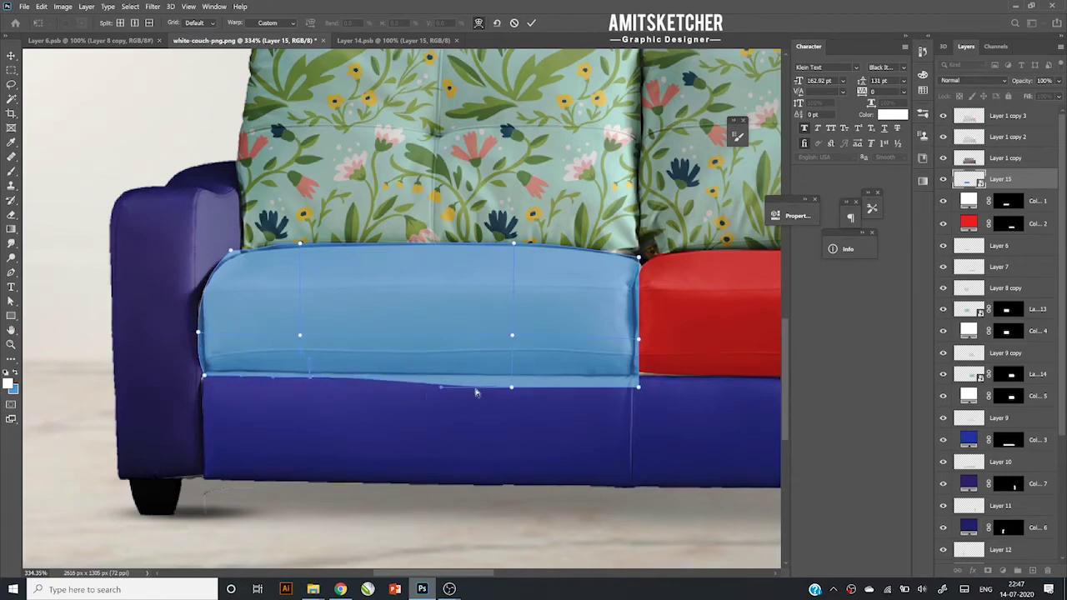
pyautogui.moveTo(515, 388); pyautogui.dragTo(517, 383)
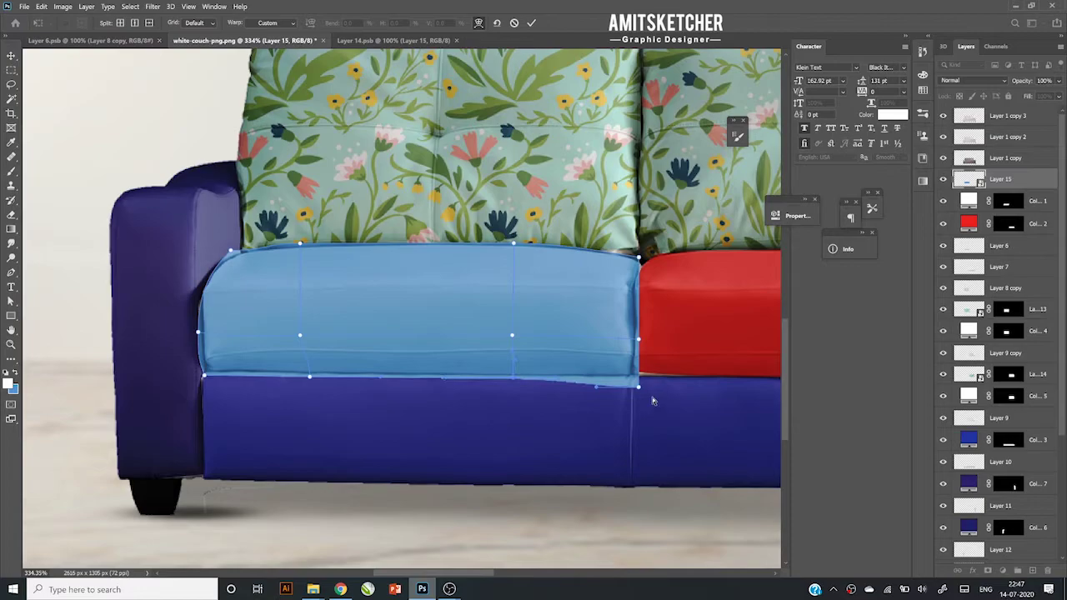
pyautogui.moveTo(638, 387); pyautogui.dragTo(636, 366)
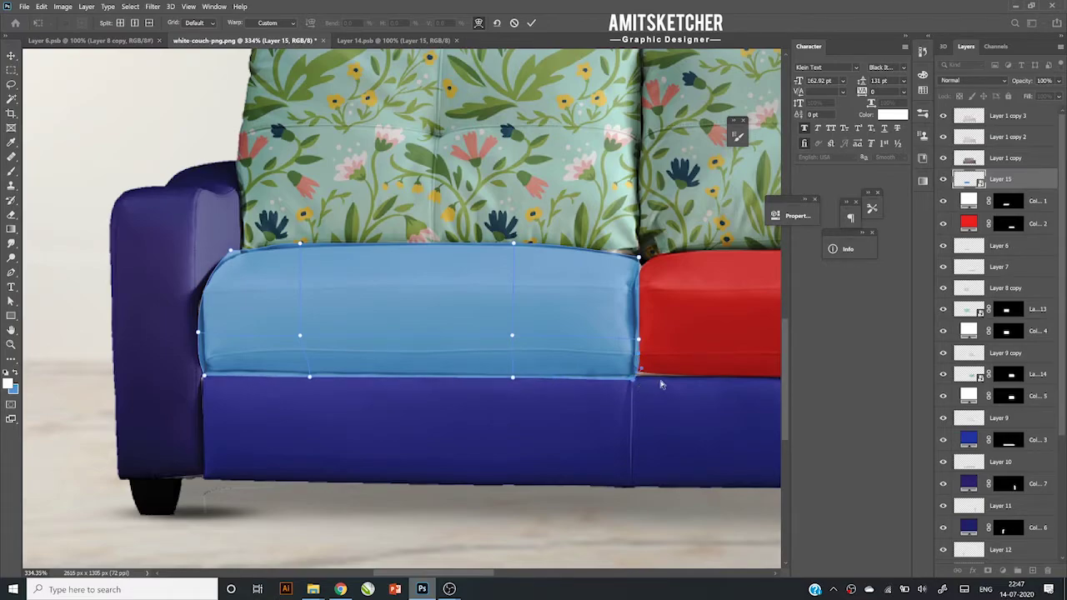
pyautogui.press('Return')
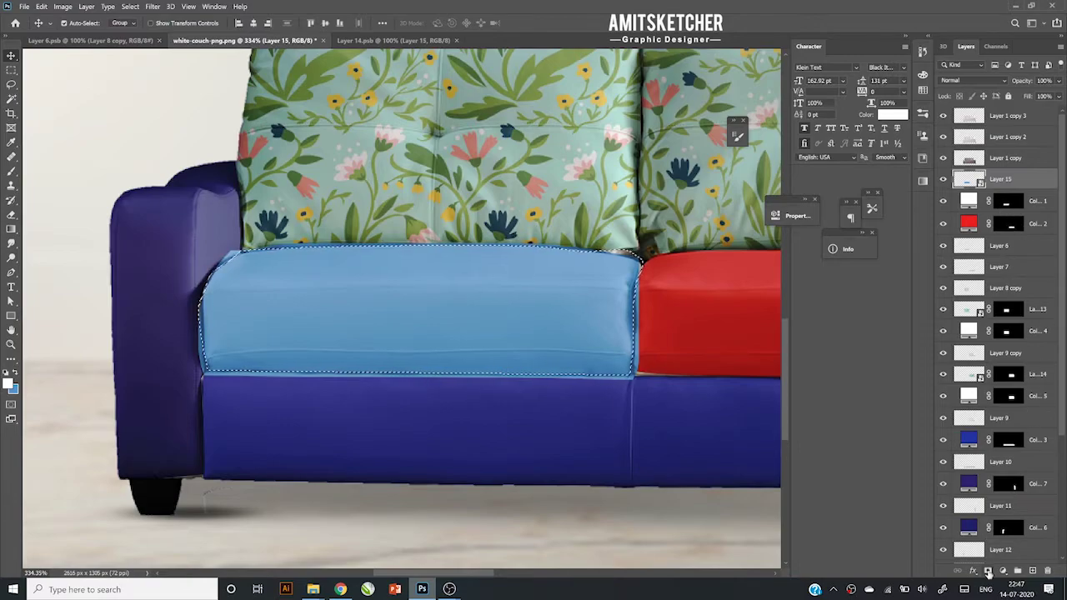
# - Give Layer 15 a layer mask and the Multiply blend mode
pyautogui.click(988, 571)
pyautogui.click(974, 80)
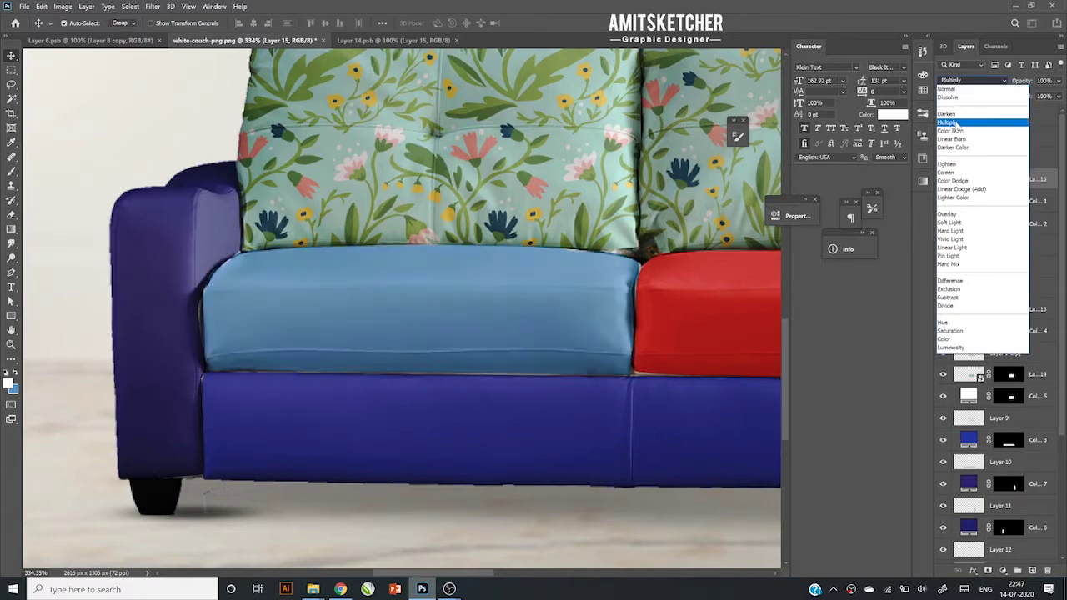
pyautogui.click(971, 125)
pyautogui.click(1008, 116)
pyautogui.scroll(-3, 515, 318)
pyautogui.scroll(-1, 514, 319)
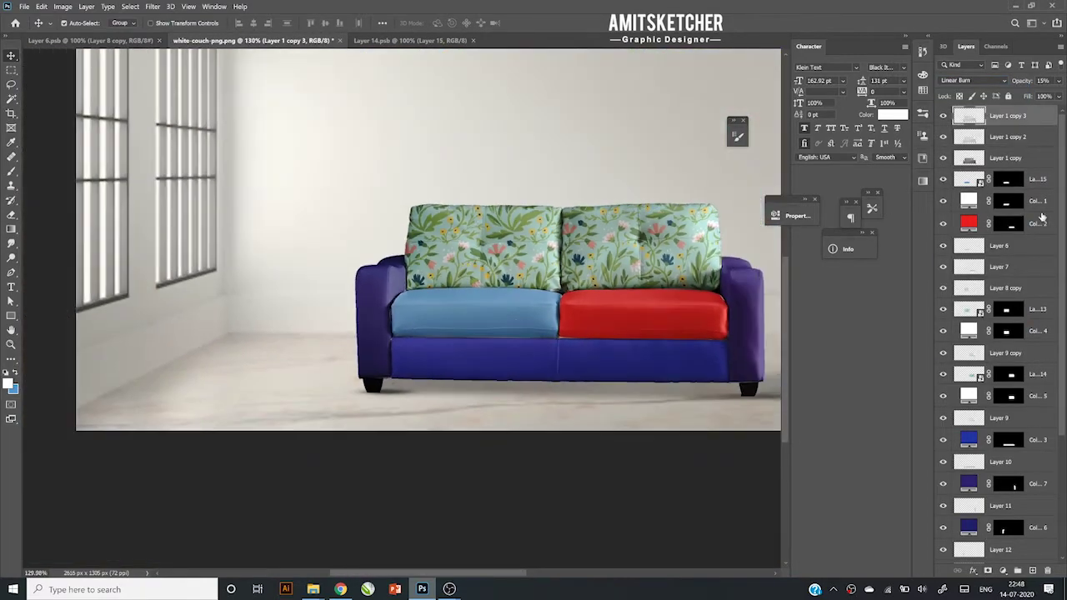
# - Place the floral pattern inside Layer 15's smart object
pyautogui.doubleClick(968, 179)
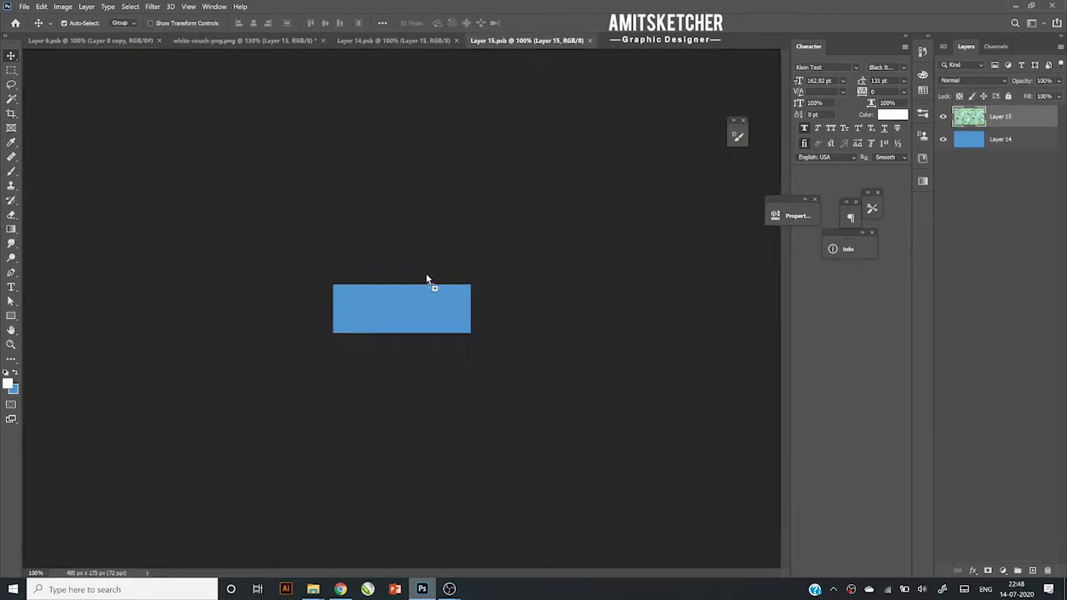
pyautogui.moveTo(427, 279); pyautogui.dragTo(427, 282)
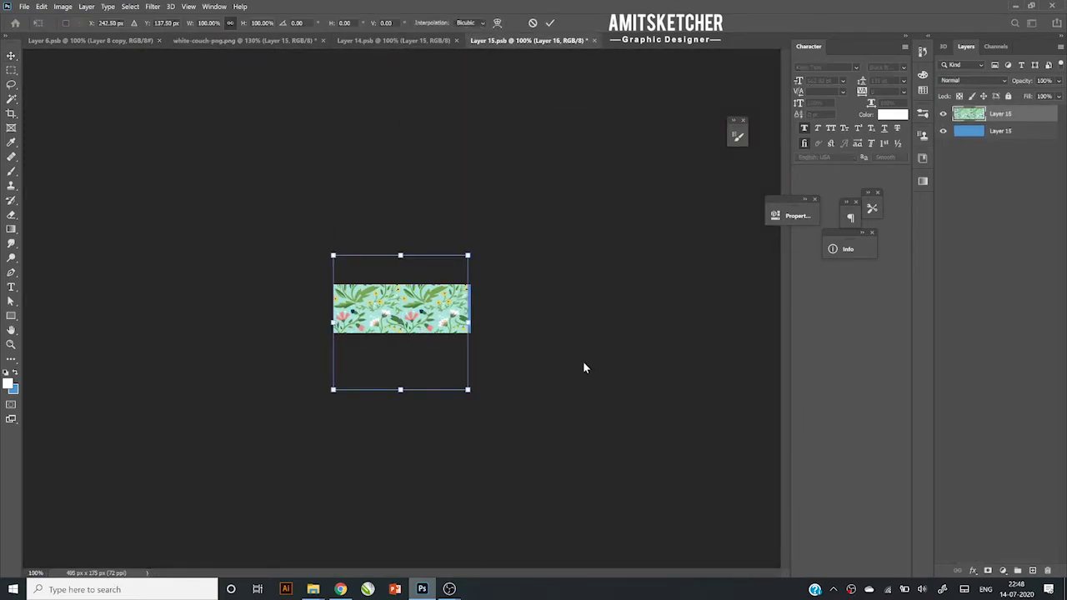
pyautogui.press('Return')
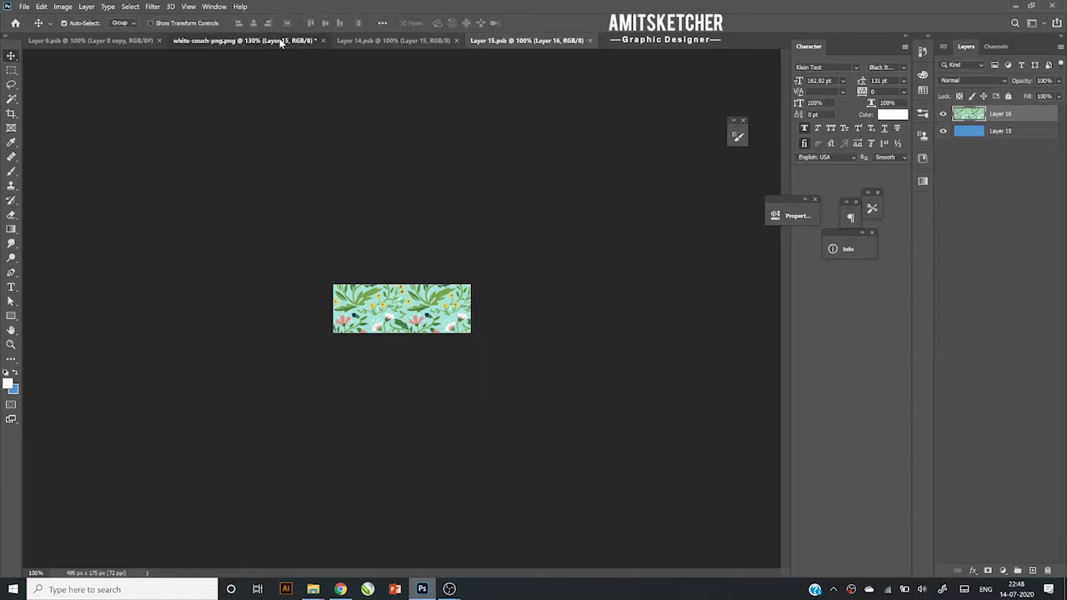
pyautogui.click(250, 40)
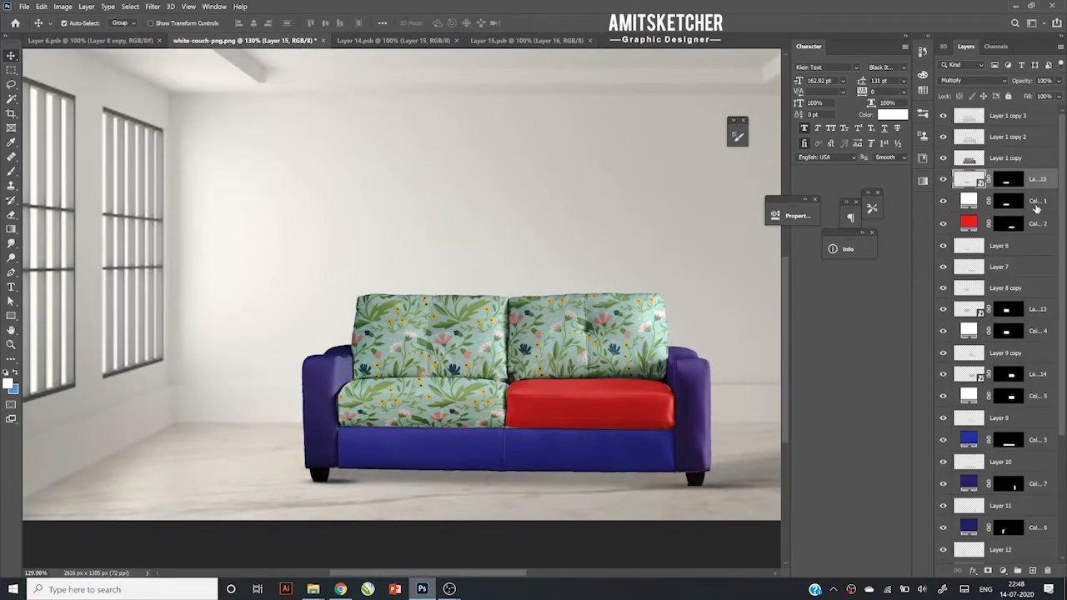
# - Duplicate Layer 6 above the cushion, set it to Multiply, and adjust its Levels
pyautogui.click(969, 244)
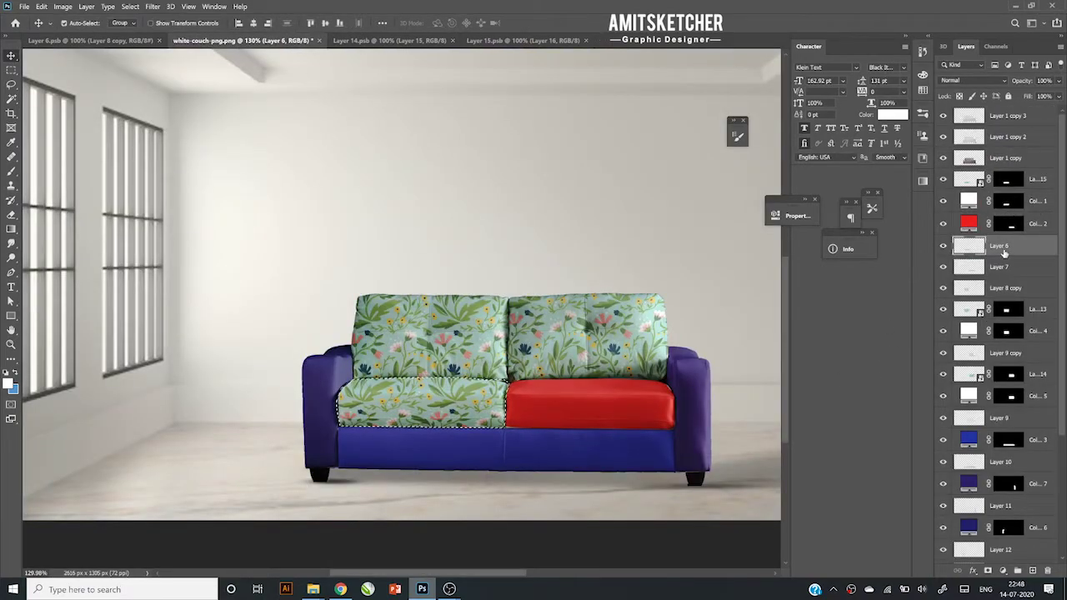
pyautogui.moveTo(1008, 208); pyautogui.dragTo(1027, 179)
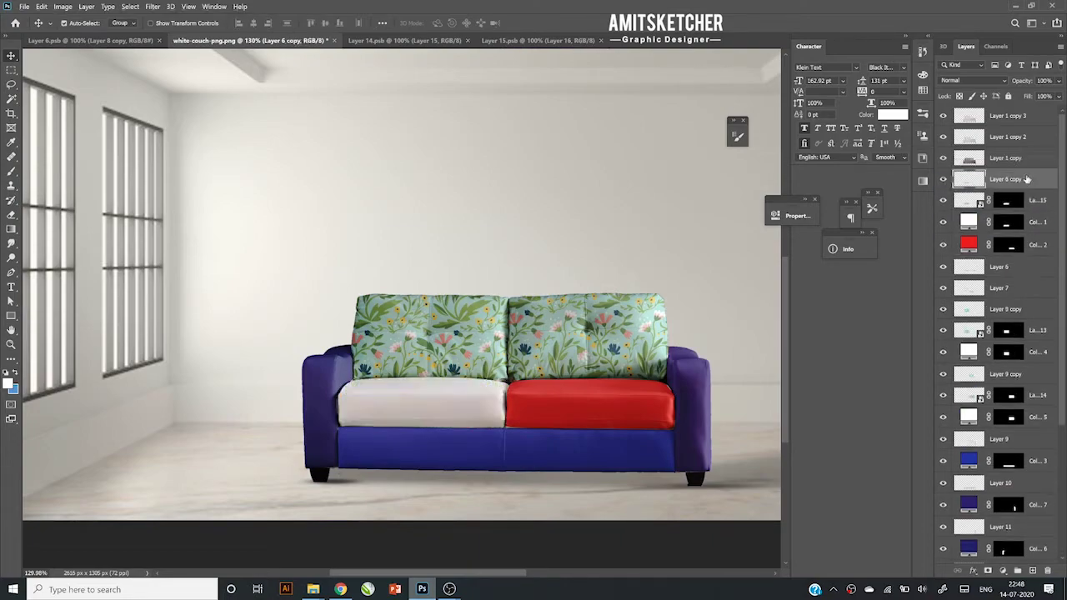
pyautogui.click(971, 80)
pyautogui.click(967, 117)
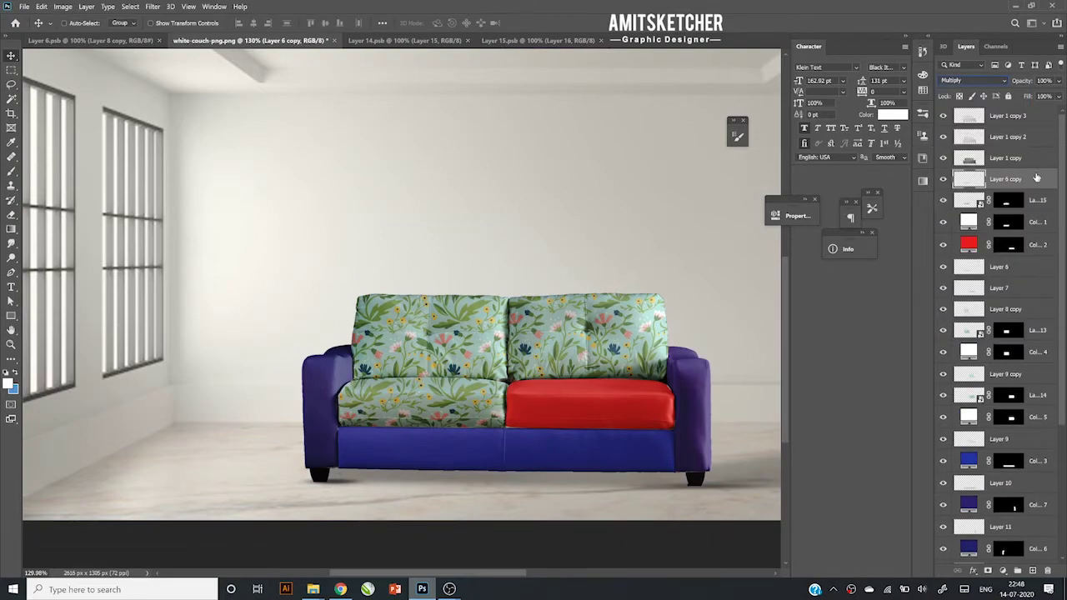
pyautogui.hotkey('ctrl', 'l')
pyautogui.moveTo(782, 228)
pyautogui.mouseDown()
pyautogui.moveTo(798, 231)
pyautogui.moveTo(745, 232)
pyautogui.mouseUp()
pyautogui.moveTo(840, 230); pyautogui.dragTo(785, 231)
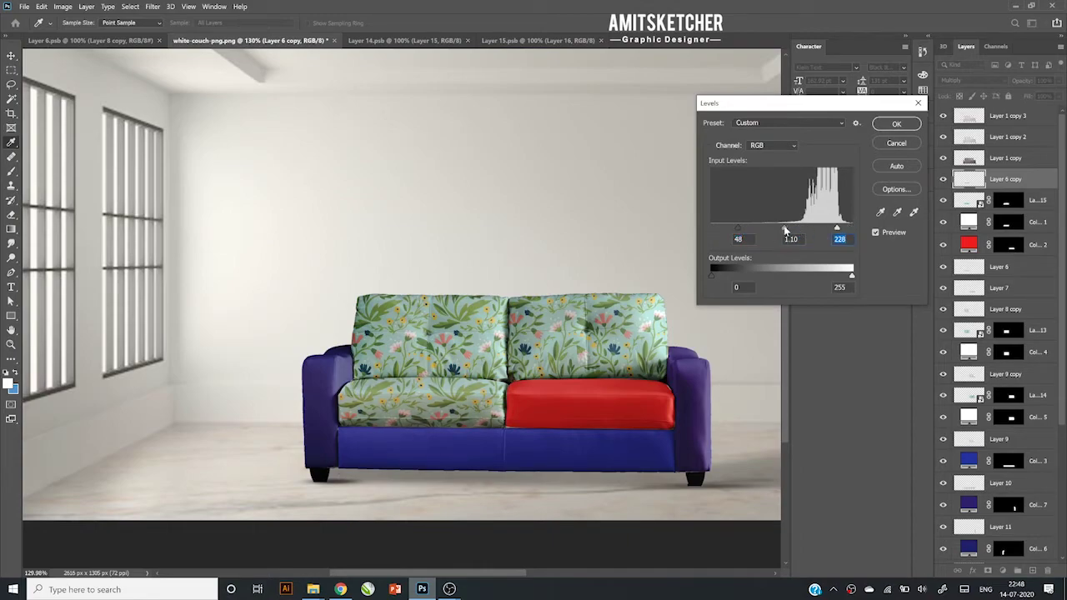
pyautogui.click(896, 124)
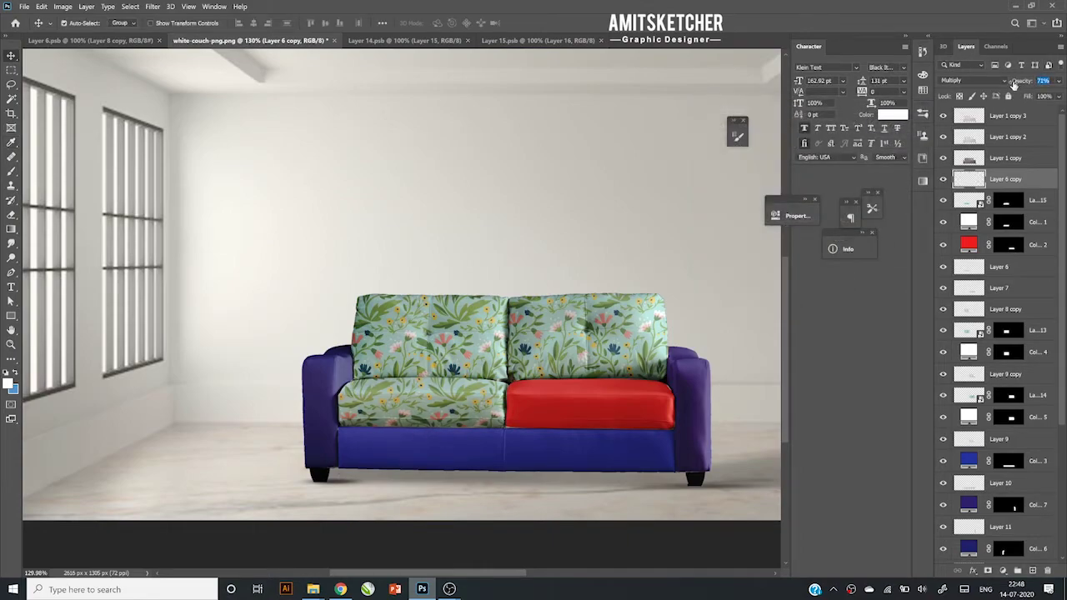
# - Lower the shading copy's opacity to 71% and select the Layer 1 copy lighting layers
pyautogui.hotkey('alt', ']')
pyautogui.moveTo(1017, 81); pyautogui.dragTo(1028, 81)
pyautogui.click(1013, 141)
pyautogui.click(1009, 116)
# - Change the red right seat's Color Fill 2 to white
pyautogui.scroll(2, 531, 357)
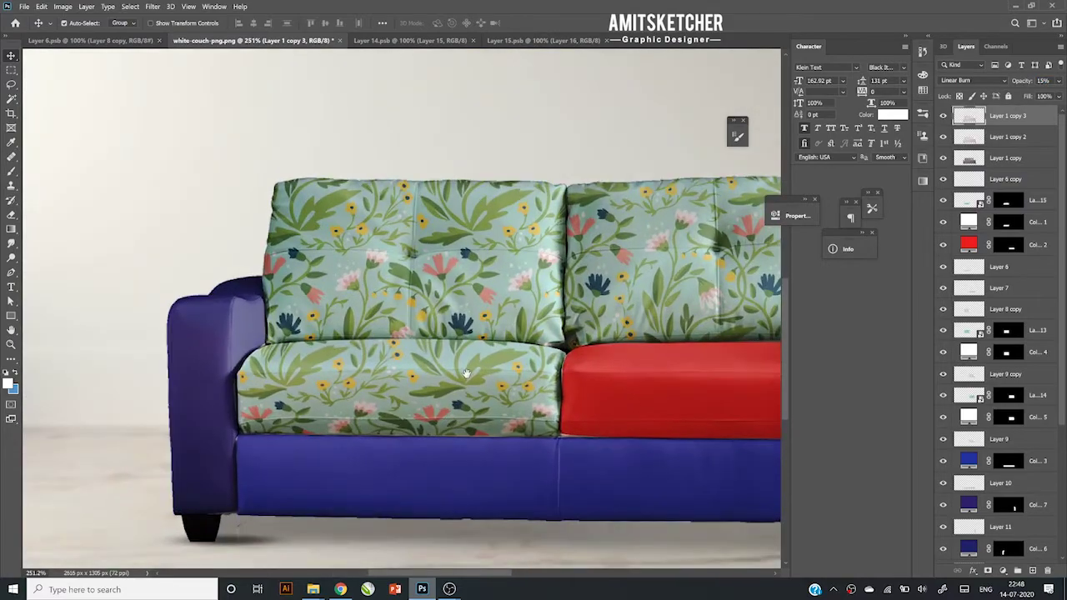
pyautogui.click(1010, 248)
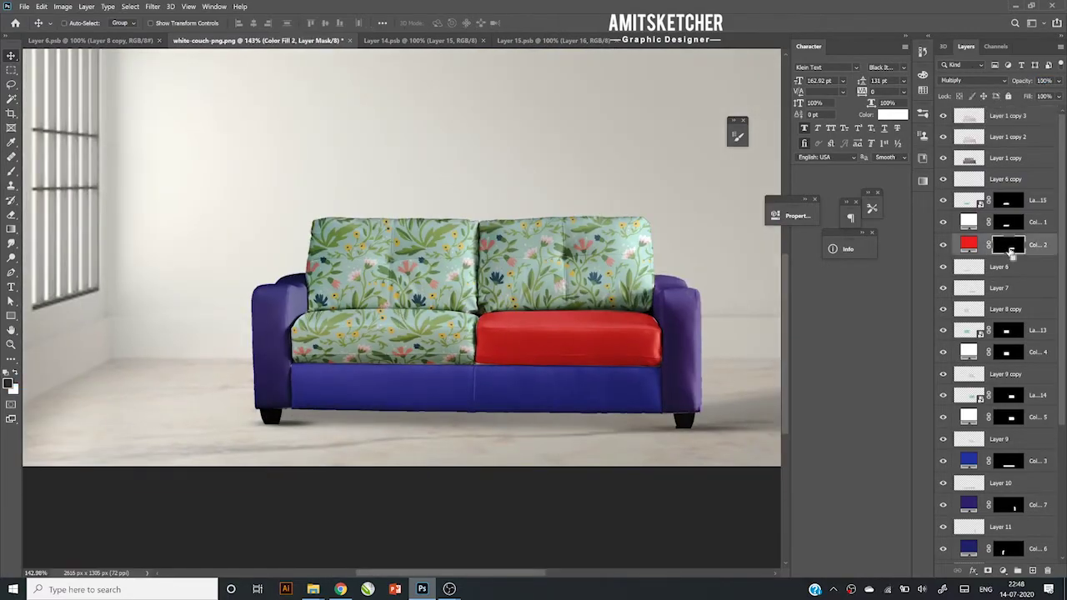
pyautogui.click(968, 245)
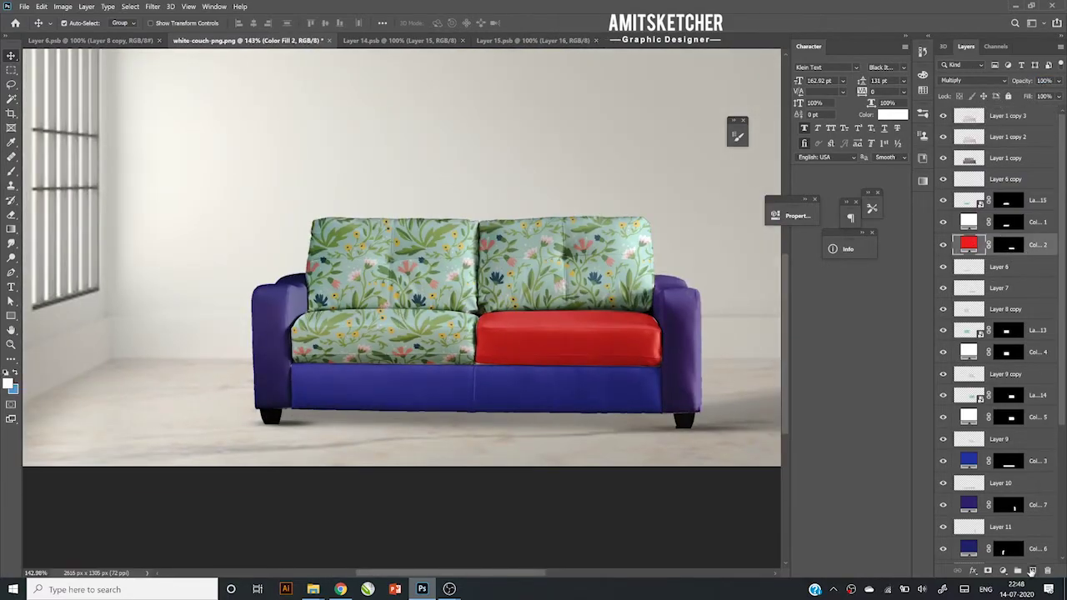
pyautogui.doubleClick(969, 250)
pyautogui.click(771, 278)
pyautogui.click(1020, 272)
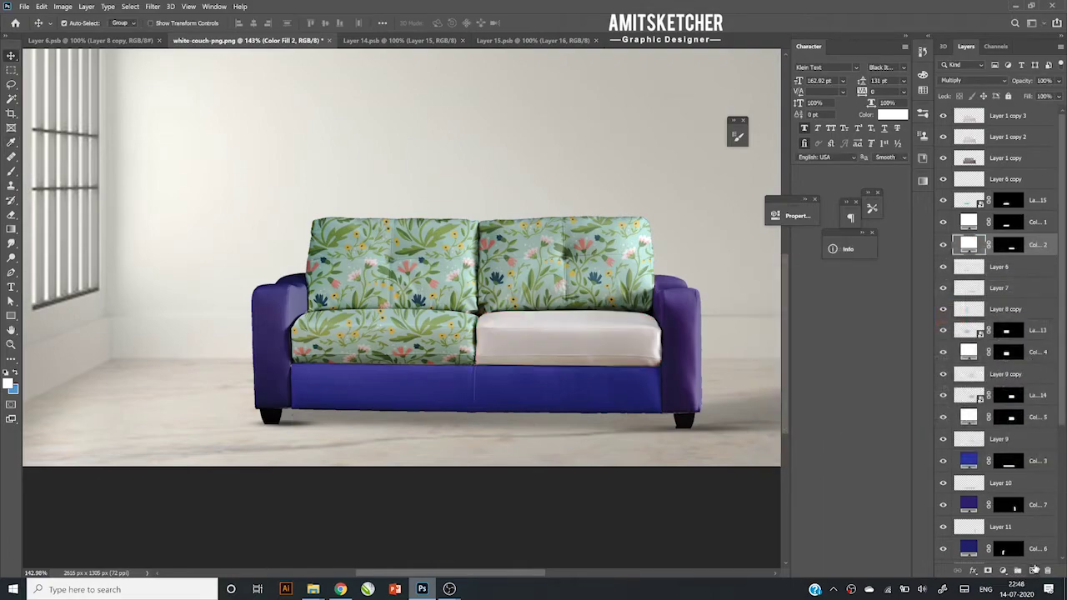
# - Fill a light-blue rectangle over the right seat on new Layer 16 and clip it
pyautogui.click(1032, 571)
pyautogui.click(11, 70)
pyautogui.moveTo(475, 305); pyautogui.dragTo(669, 365)
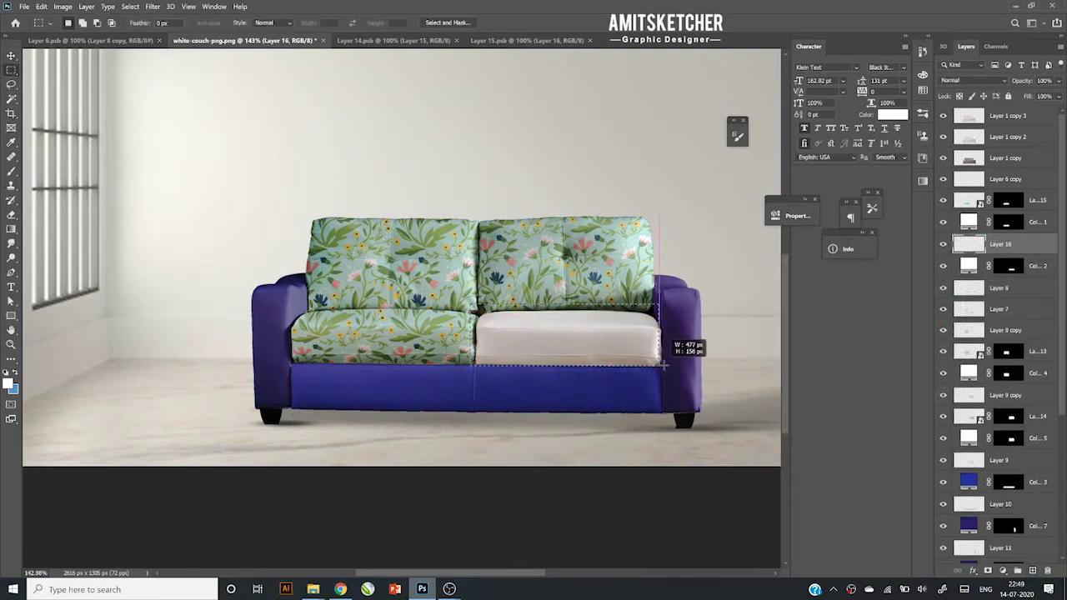
pyautogui.hotkey('ctrl', 'BackSpace')
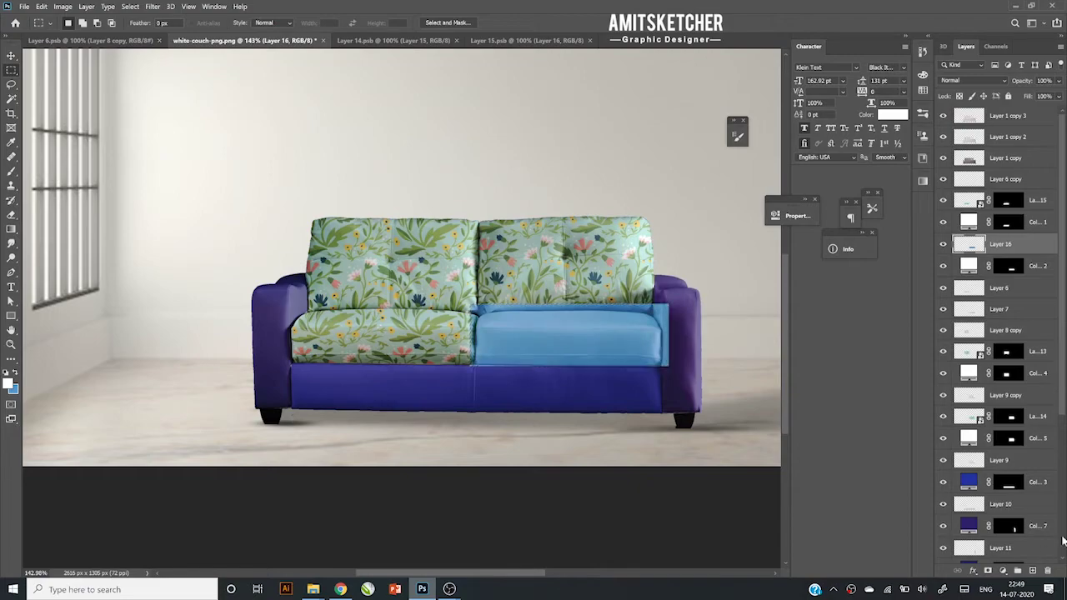
pyautogui.hotkey('ctrl', 'd')
pyautogui.press('v')
pyautogui.rightClick(1023, 247)
pyautogui.click(959, 264)
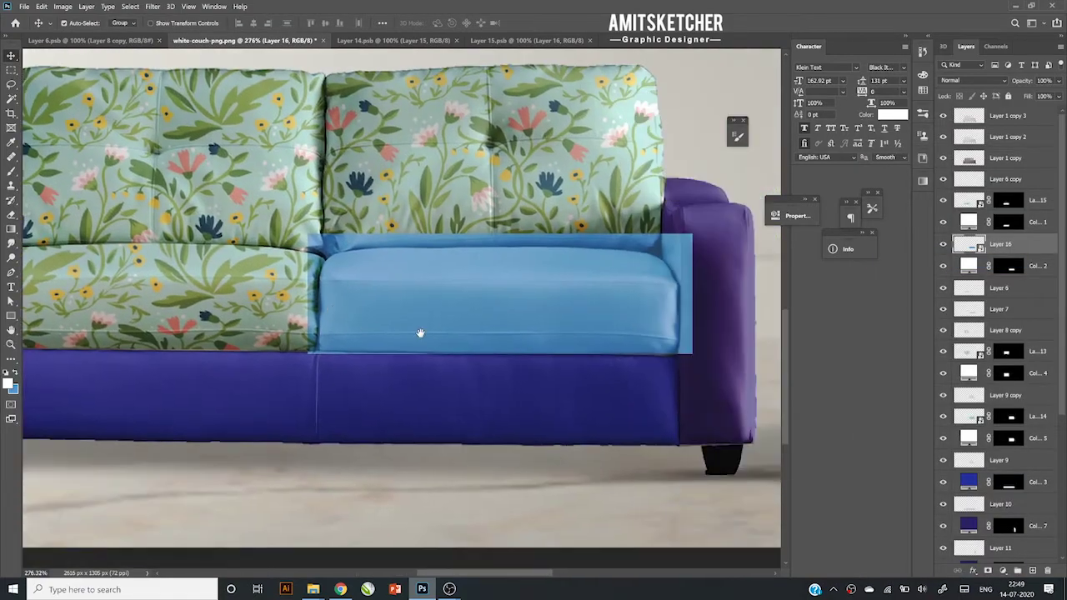
pyautogui.scroll(3, 643, 380)
# - Warp Layer 16 with an added split, pulling its corners and right edge in to fit the seat
pyautogui.hotkey('ctrl', 't')
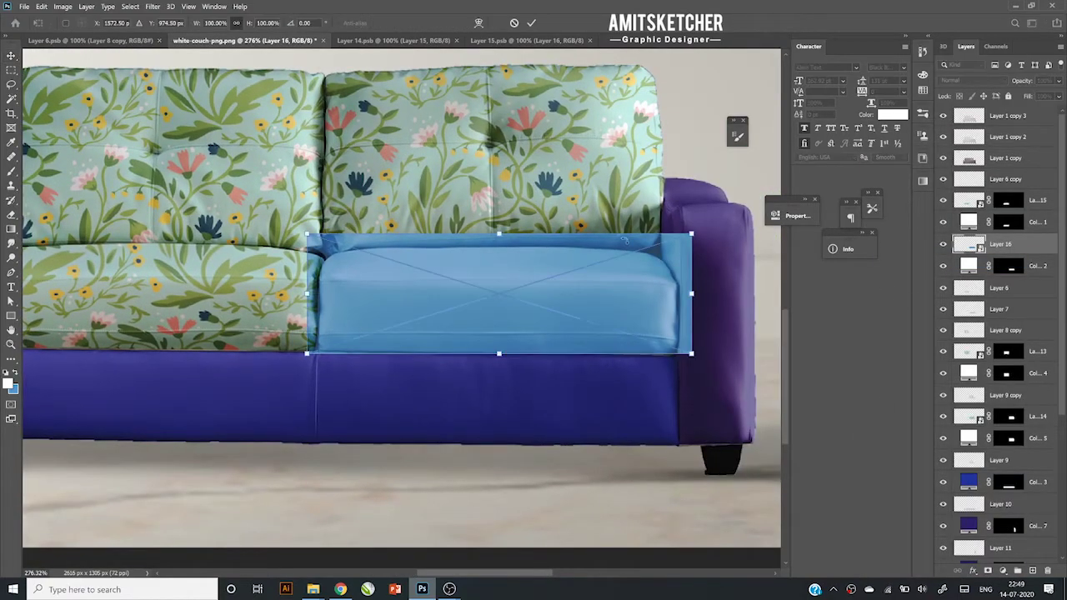
pyautogui.rightClick(487, 264)
pyautogui.click(512, 379)
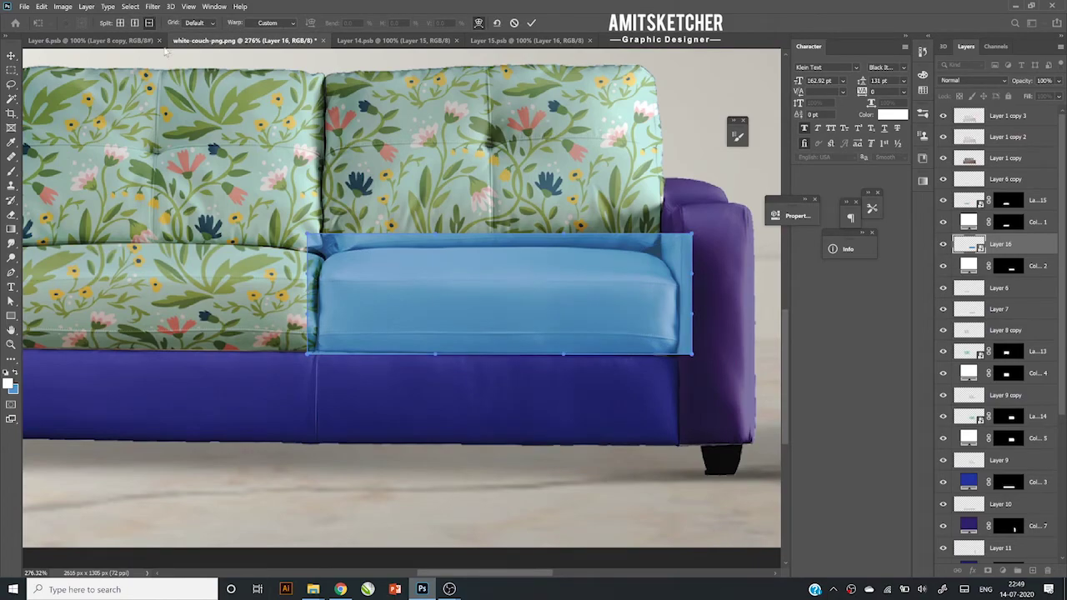
pyautogui.click(619, 247)
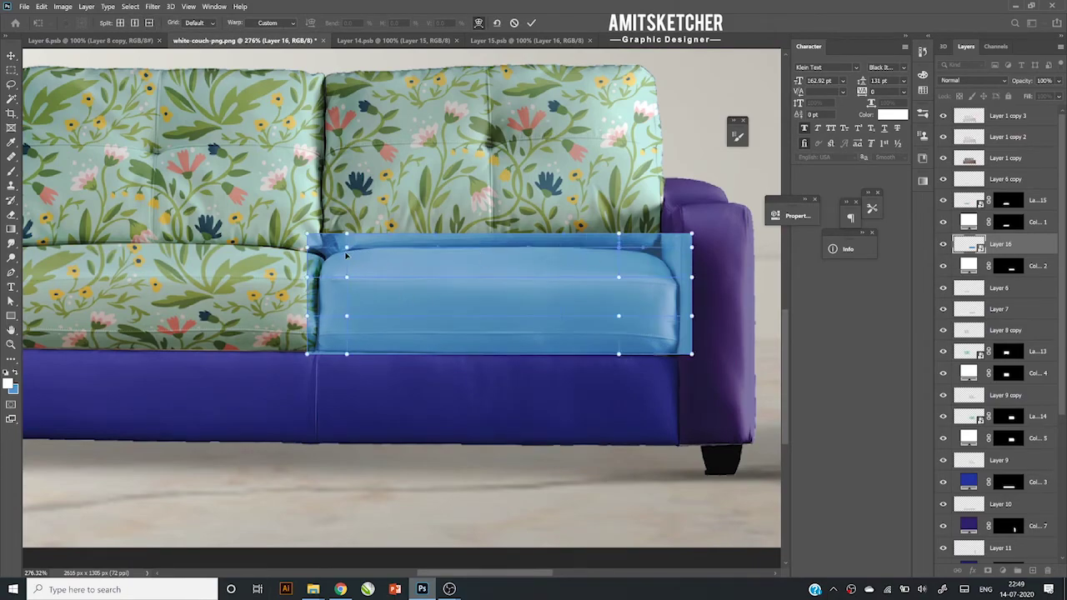
pyautogui.moveTo(311, 239); pyautogui.dragTo(319, 240)
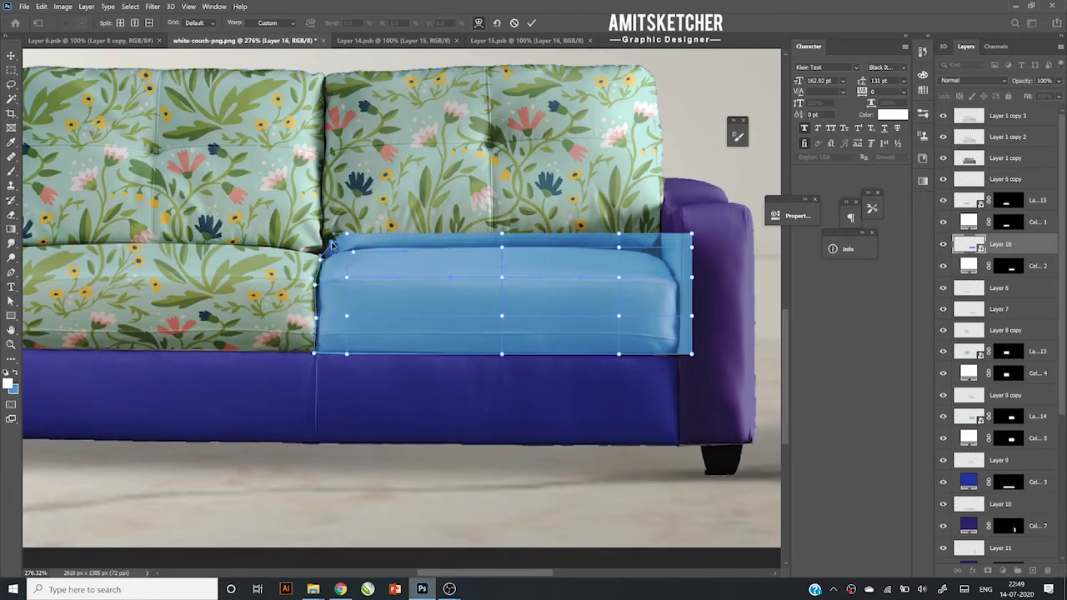
pyautogui.moveTo(331, 244); pyautogui.dragTo(361, 242)
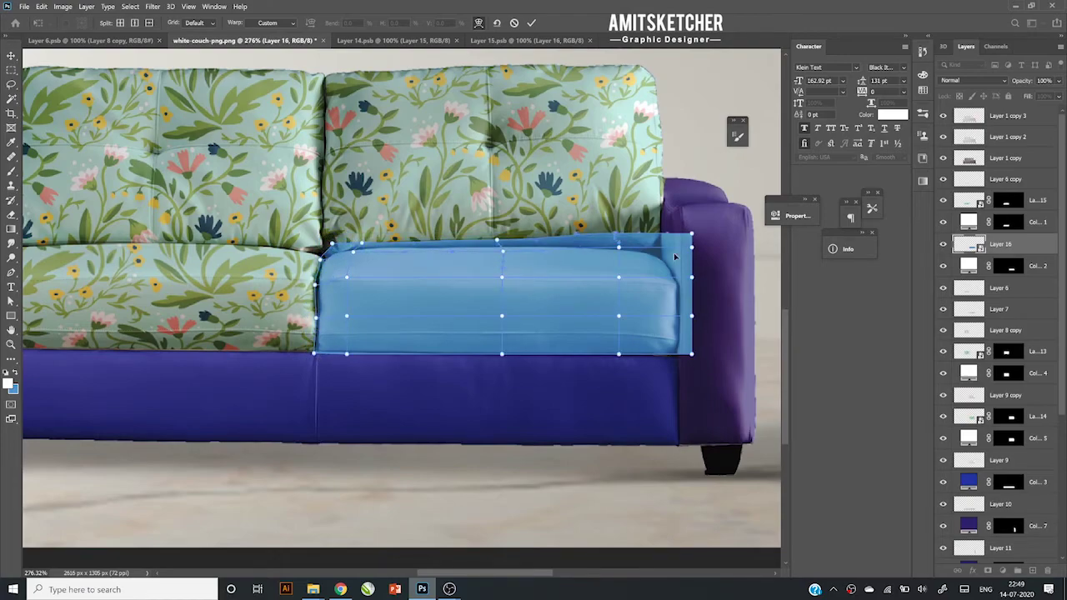
pyautogui.moveTo(676, 256)
pyautogui.mouseDown()
pyautogui.moveTo(687, 263)
pyautogui.moveTo(679, 276)
pyautogui.moveTo(655, 251)
pyautogui.mouseUp()
pyautogui.moveTo(691, 316); pyautogui.dragTo(677, 317)
pyautogui.moveTo(691, 353); pyautogui.dragTo(678, 352)
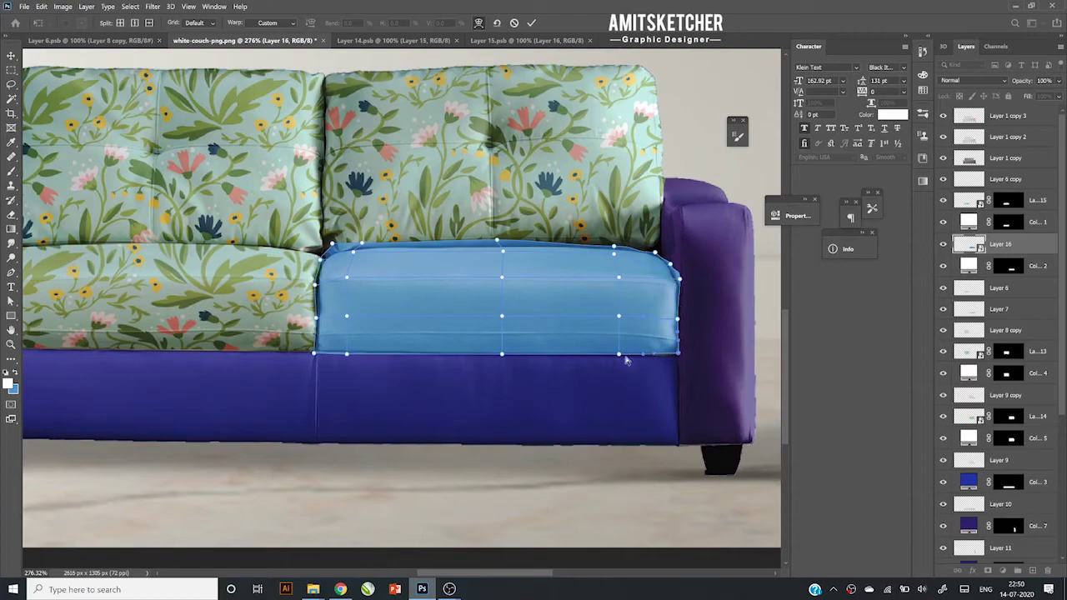
pyautogui.press('Return')
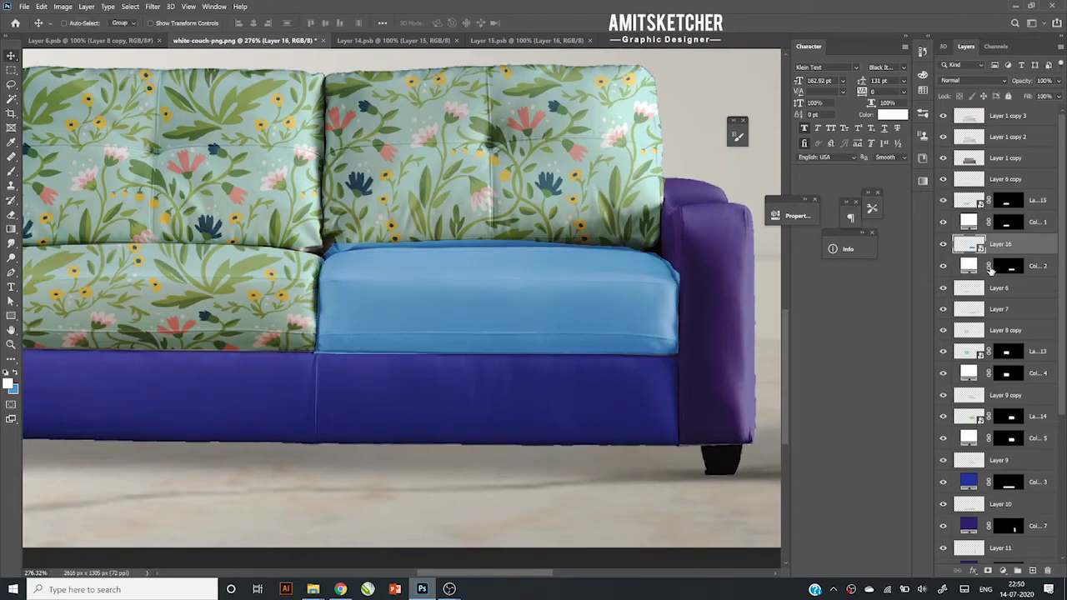
# - Set the cushion layer to Multiply and place the floral pattern in its smart object, then save
pyautogui.moveTo(991, 268); pyautogui.dragTo(1000, 243)
pyautogui.click(971, 80)
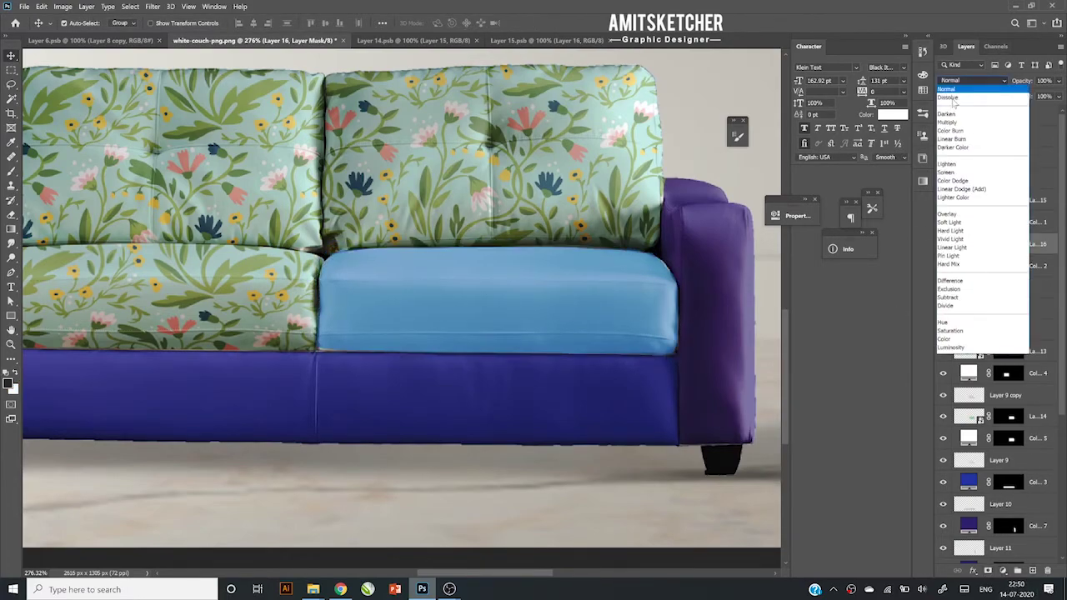
pyautogui.click(950, 121)
pyautogui.doubleClick(975, 245)
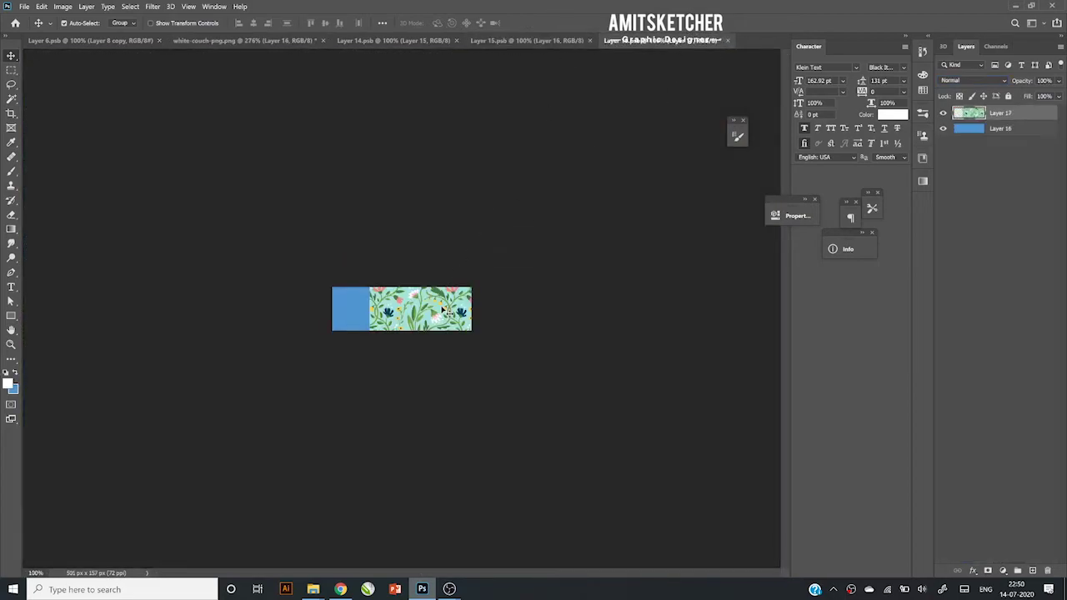
pyautogui.moveTo(472, 255); pyautogui.dragTo(424, 286)
pyautogui.hotkey('ctrl', 's')
# - Close the smart object and pattern documents and return to the couch
pyautogui.click(589, 40)
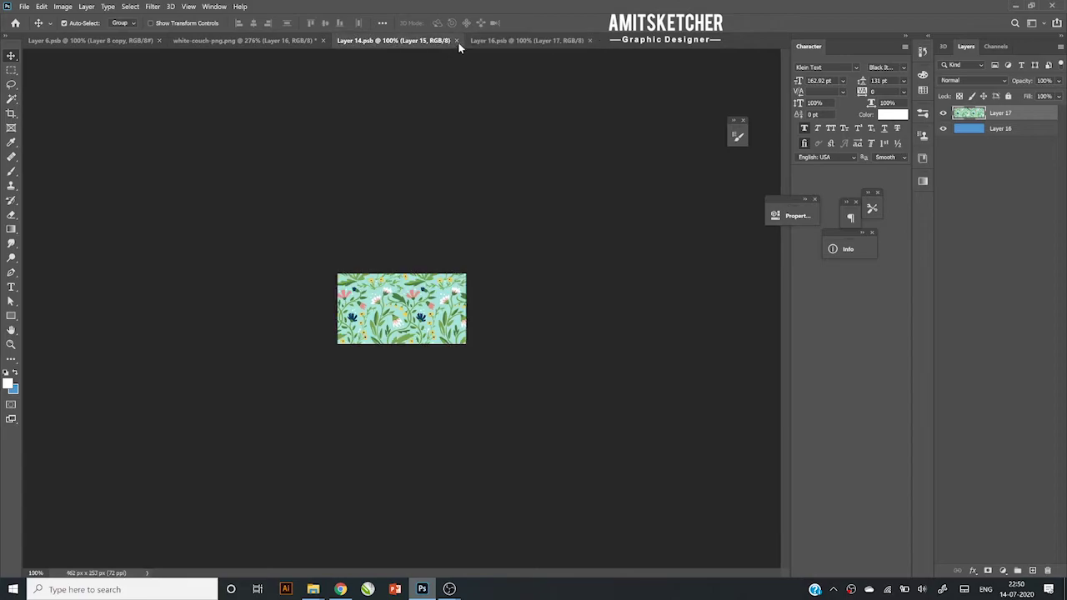
pyautogui.click(456, 40)
pyautogui.click(302, 41)
pyautogui.scroll(-5, 433, 451)
pyautogui.scroll(-1, 434, 450)
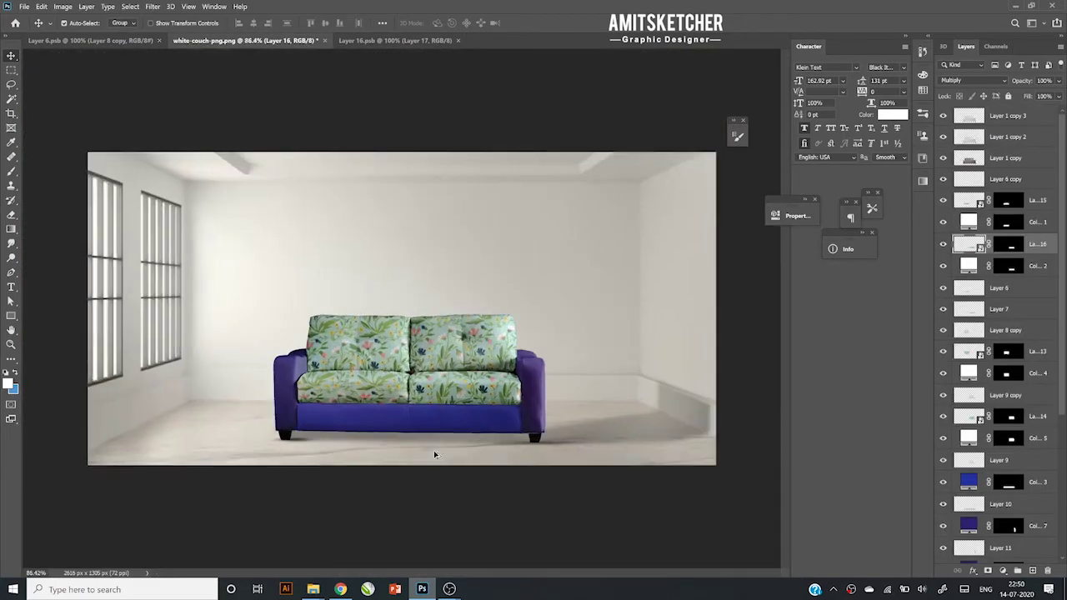
pyautogui.scroll(2, 767, 423)
pyautogui.scroll(1, 767, 423)
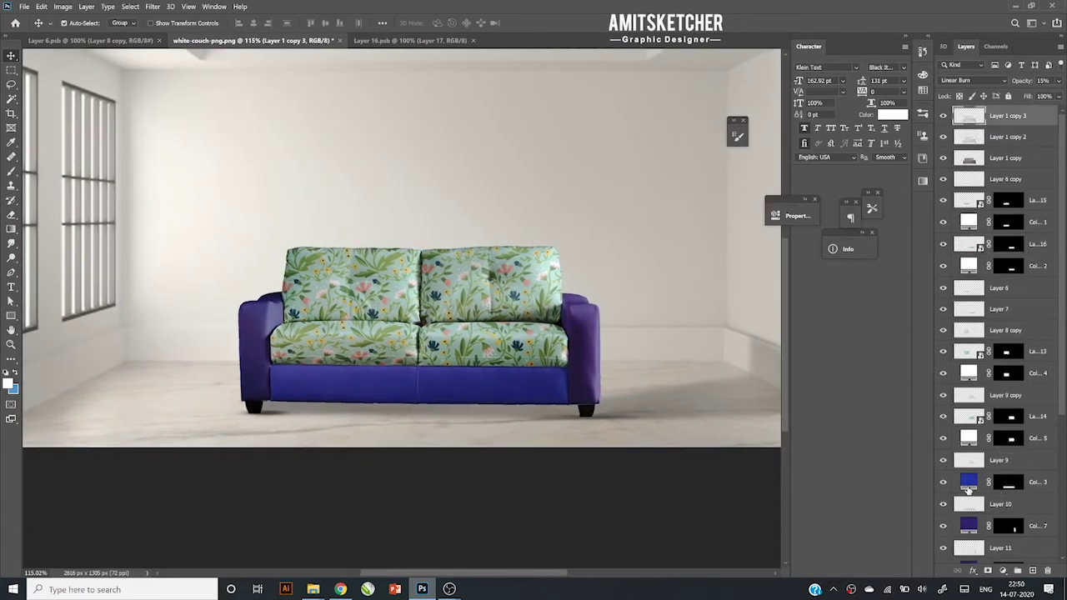
# - Recolour the sofa base fill to a muted sage green
pyautogui.doubleClick(968, 483)
pyautogui.click(548, 349)
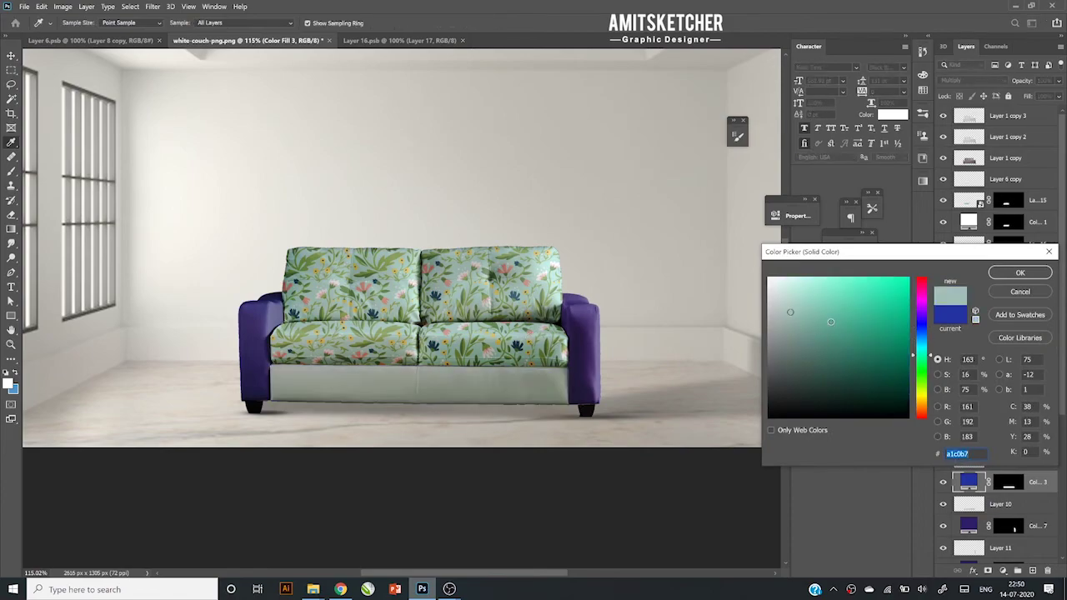
pyautogui.moveTo(830, 322); pyautogui.dragTo(797, 326)
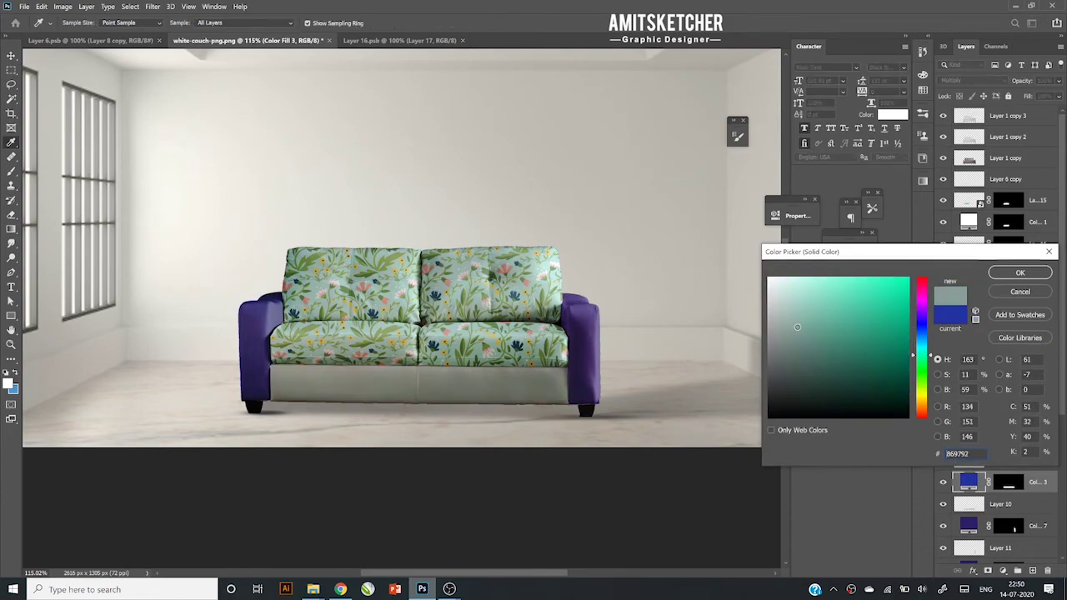
pyautogui.click(1020, 273)
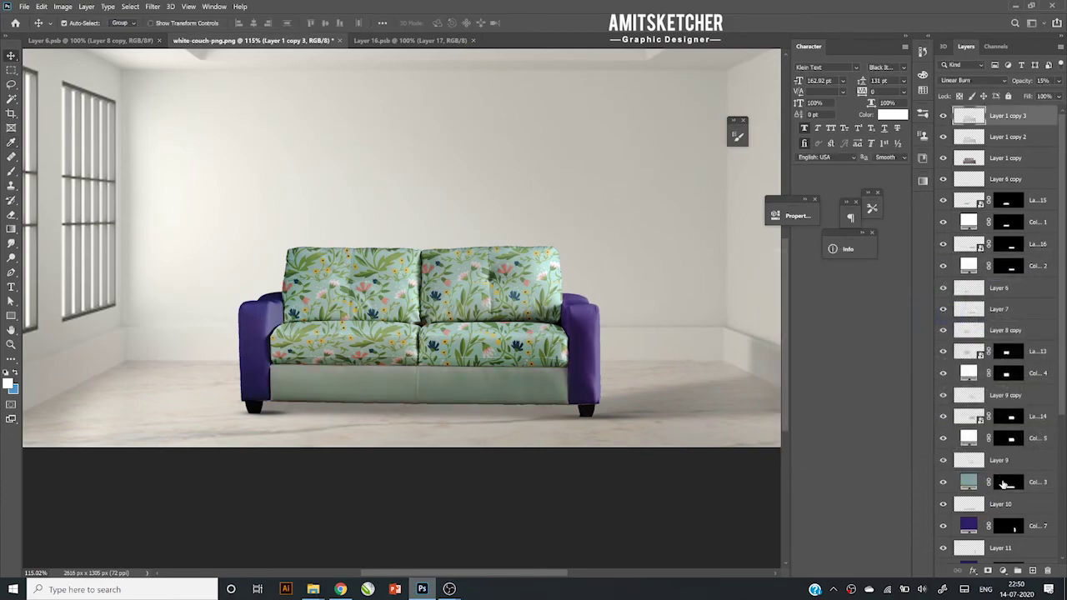
# - Recolour the right arm fill to sage green sampled from the base
pyautogui.scroll(-4, 1006, 483)
pyautogui.doubleClick(969, 379)
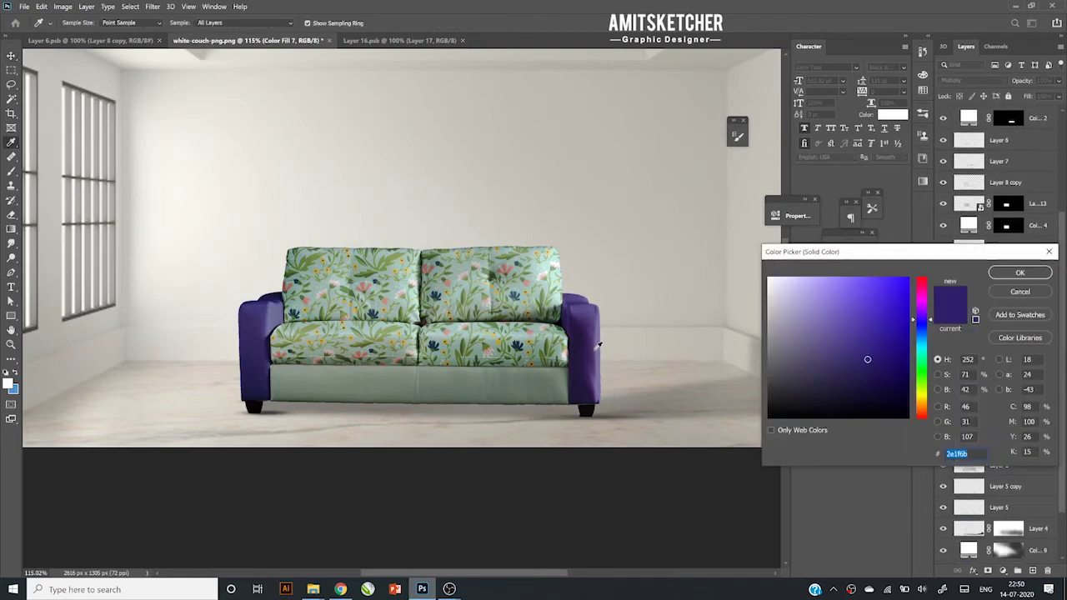
pyautogui.click(260, 324)
pyautogui.click(524, 342)
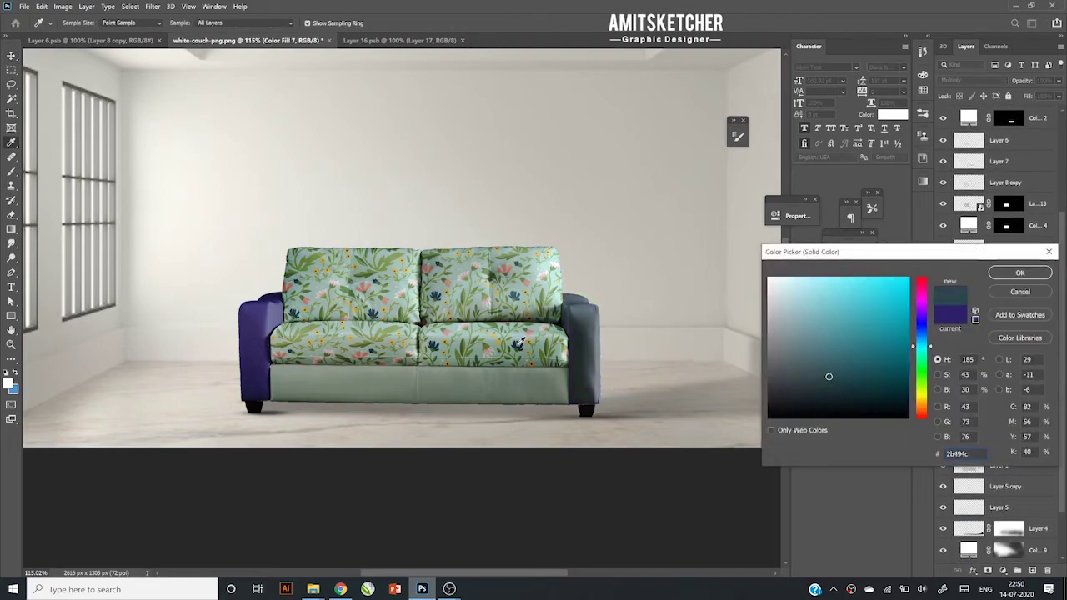
pyautogui.click(546, 348)
pyautogui.click(1020, 273)
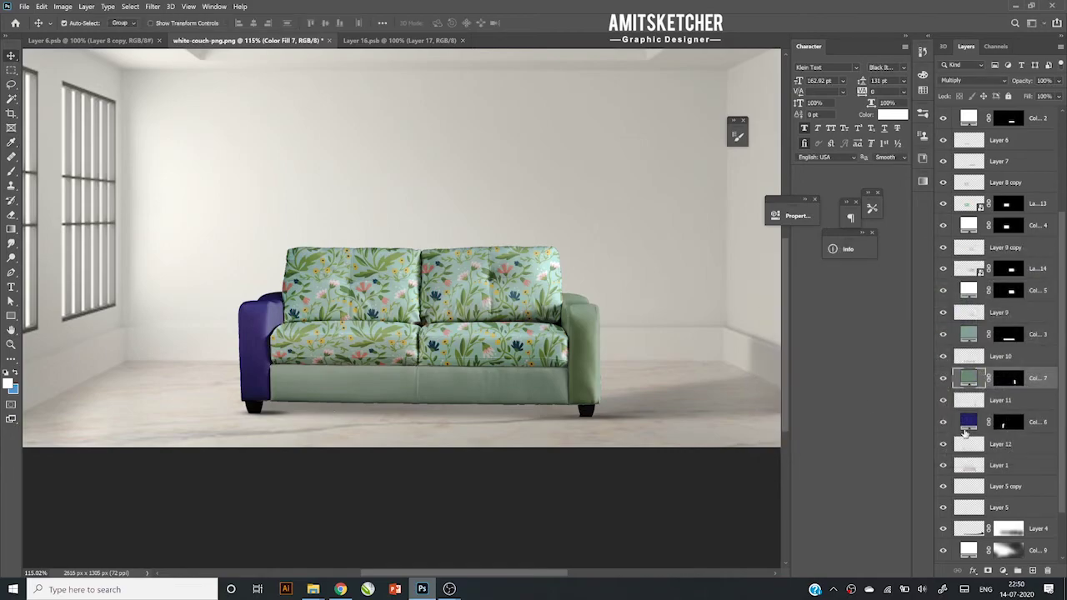
# - Recolour the left arm fill to the matching sage green
pyautogui.doubleClick(969, 424)
pyautogui.click(835, 336)
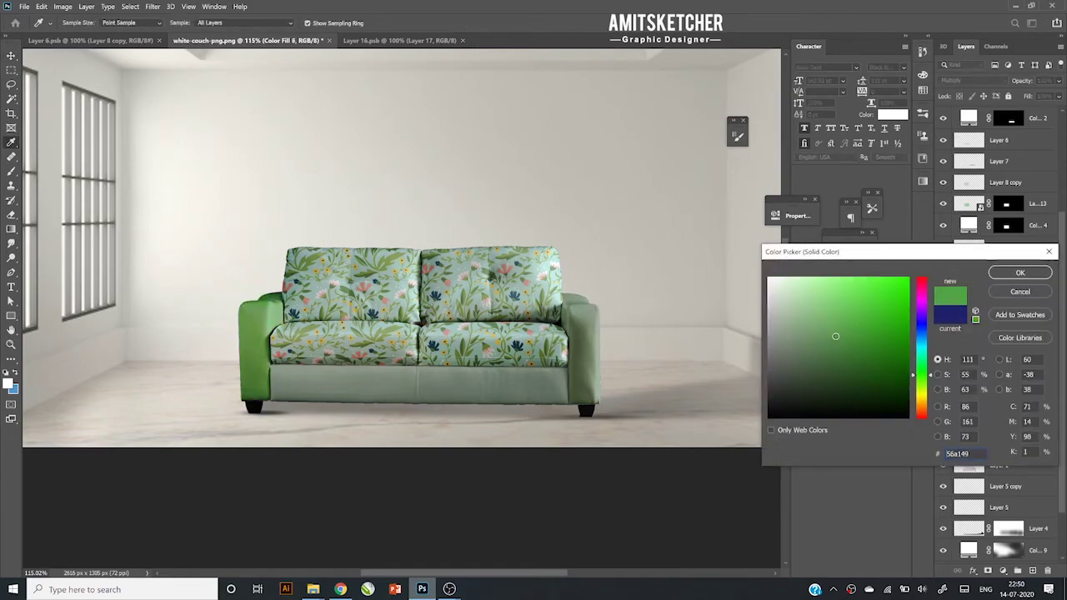
pyautogui.click(584, 358)
pyautogui.click(1049, 251)
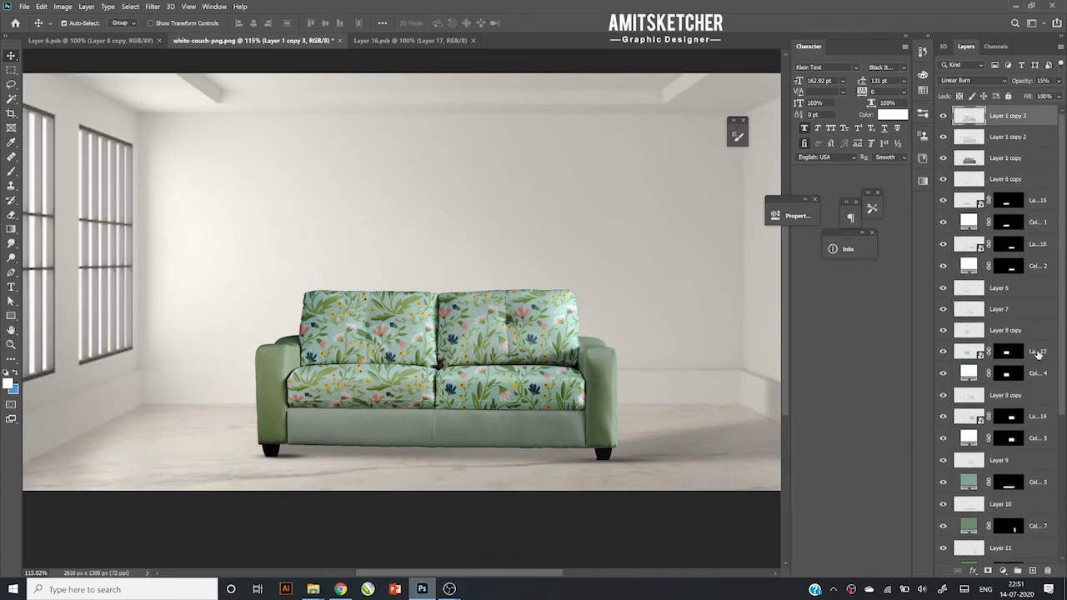
# - Shift the first back cushion pattern's hue to pink and purple with Hue/Saturation
pyautogui.doubleClick(979, 355)
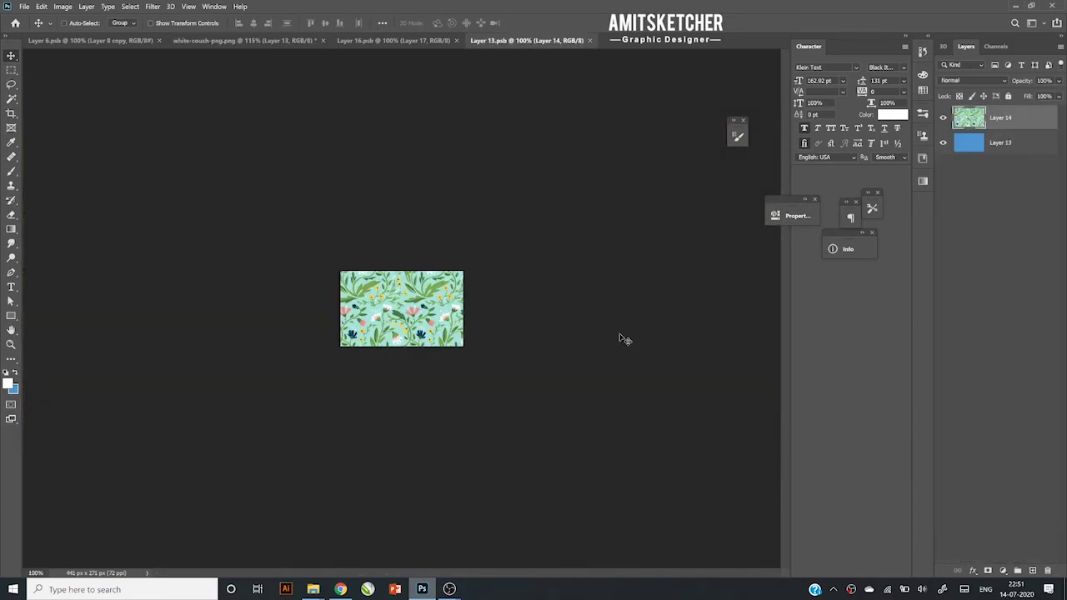
pyautogui.hotkey('ctrl', 'u')
pyautogui.moveTo(882, 164); pyautogui.dragTo(931, 164)
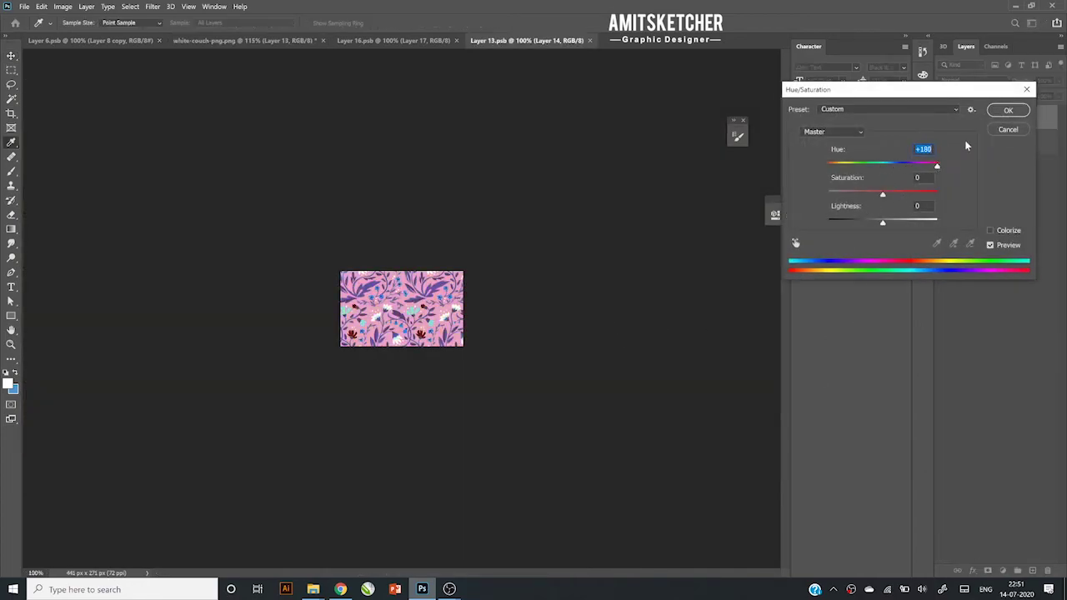
pyautogui.click(1008, 110)
pyautogui.click(242, 40)
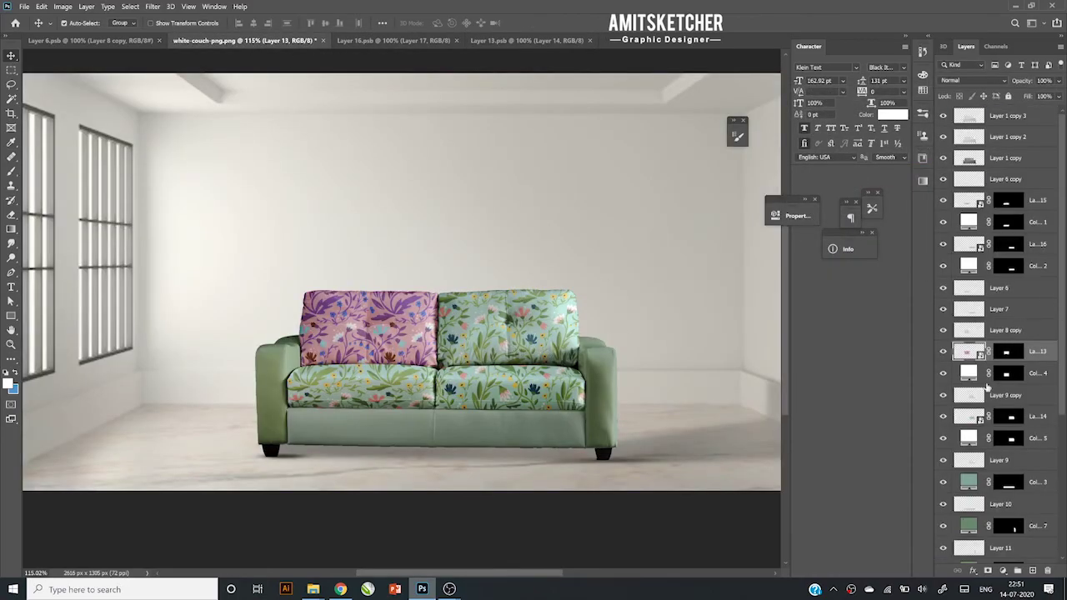
# - Shift the second back cushion pattern's hue to pink and purple and save it
pyautogui.doubleClick(979, 418)
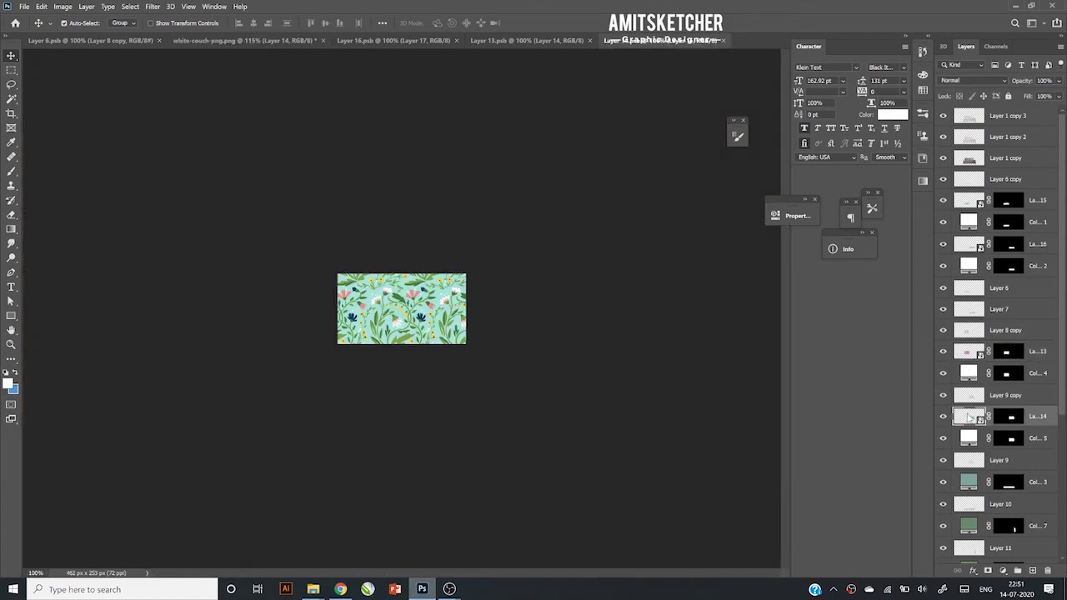
pyautogui.hotkey('ctrl', 'u')
pyautogui.moveTo(882, 164)
pyautogui.mouseDown()
pyautogui.moveTo(852, 167)
pyautogui.moveTo(928, 164)
pyautogui.mouseUp()
pyautogui.click(1006, 110)
pyautogui.hotkey('ctrl', 's')
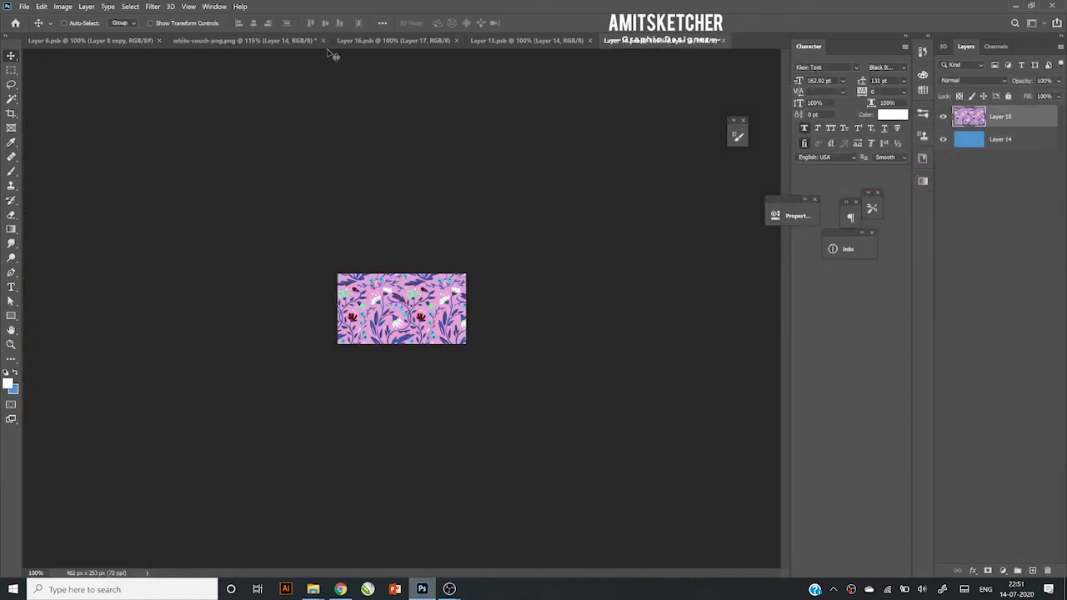
pyautogui.click(250, 41)
# - Check the room background's visibility and open the room's yellow Color Fill 8 colour
pyautogui.hotkey('ctrl', '0')
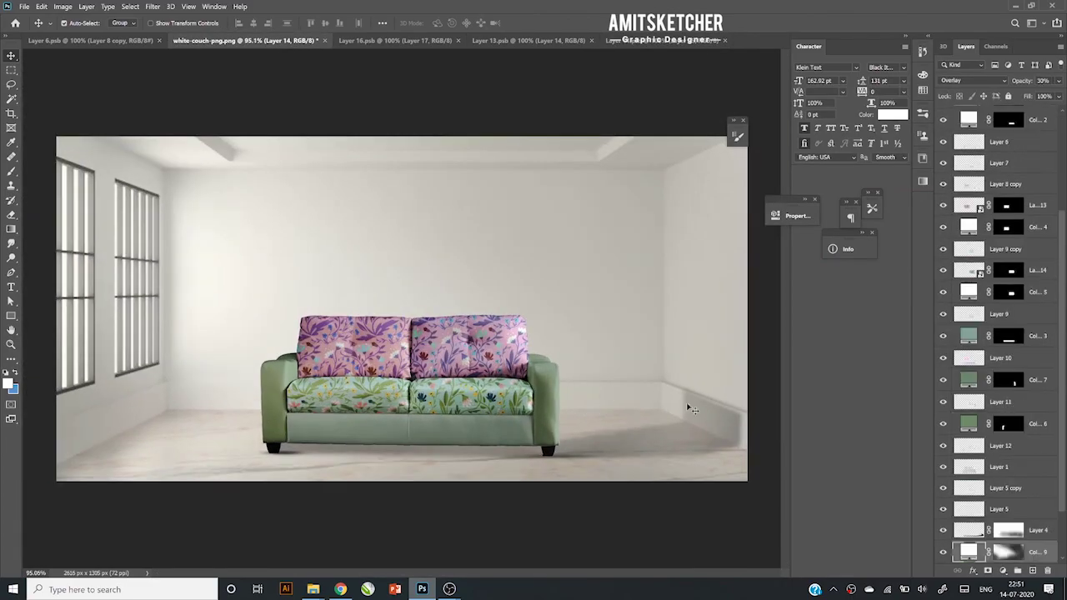
pyautogui.scroll(-5, 992, 417)
pyautogui.click(967, 487)
pyautogui.click(942, 532)
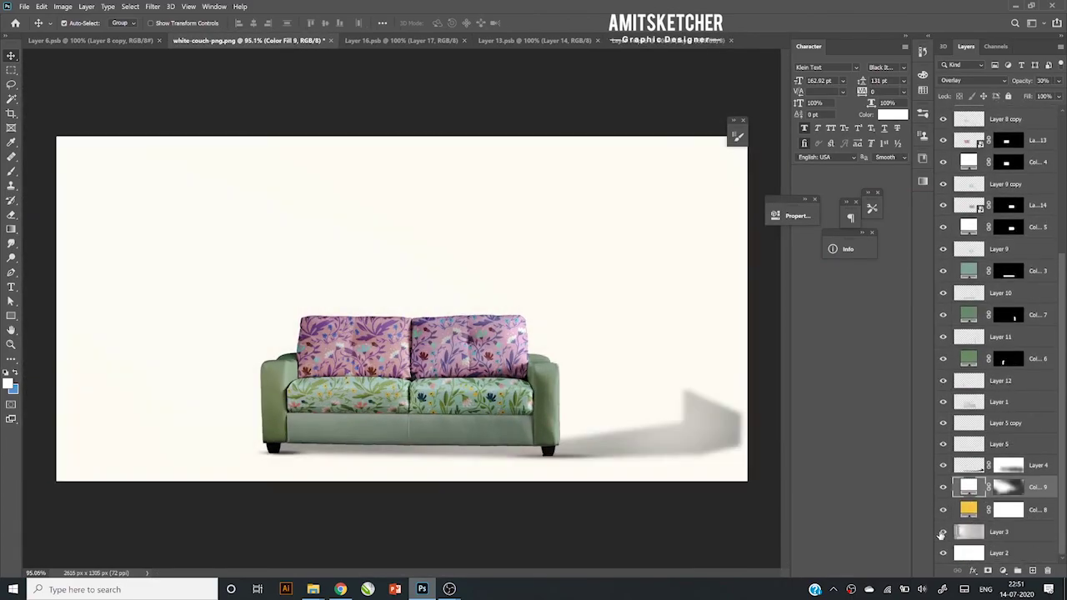
pyautogui.click(943, 532)
pyautogui.hotkey('ctrl', '-')
pyautogui.doubleClick(969, 509)
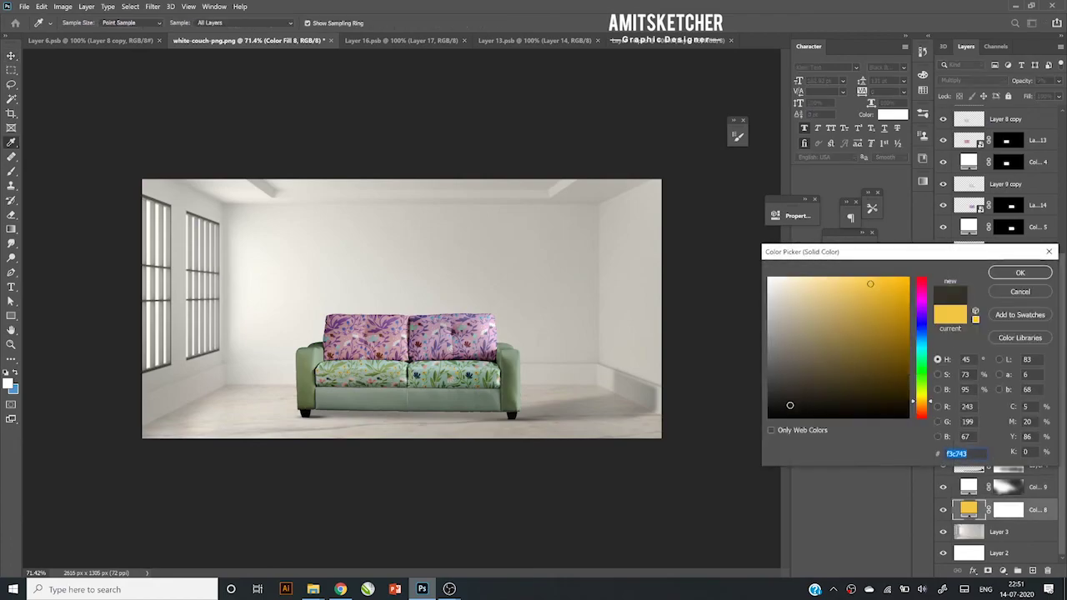